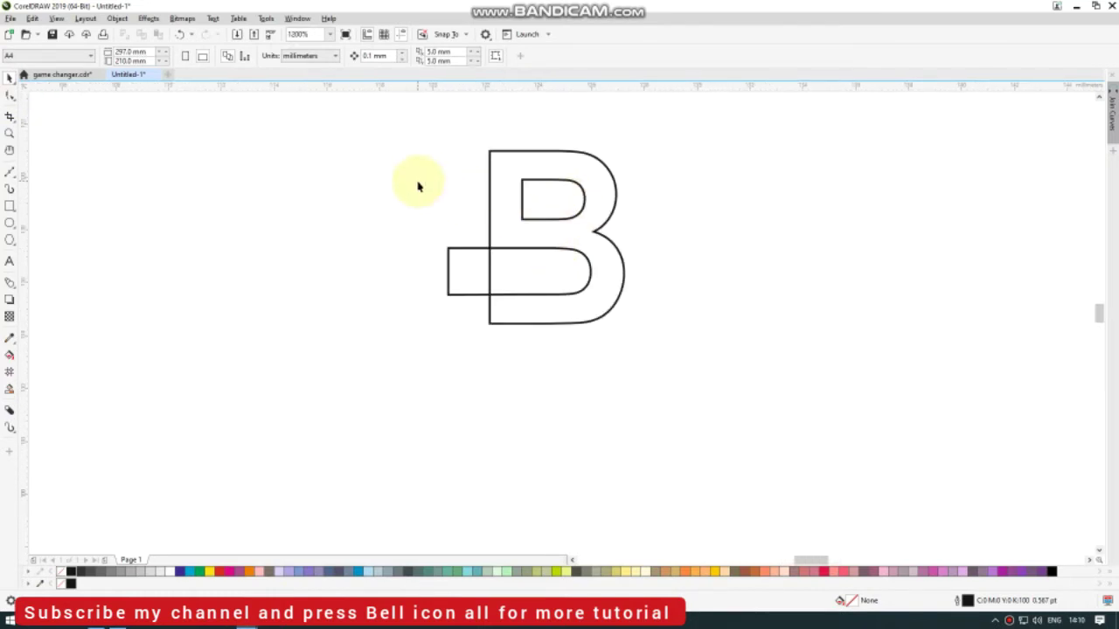
Draw an ellipse over the letter B's upper stem and widen it past the outer edge to about 2.13 by 3.68 mm.
scroll(551, 202, "up", 1)
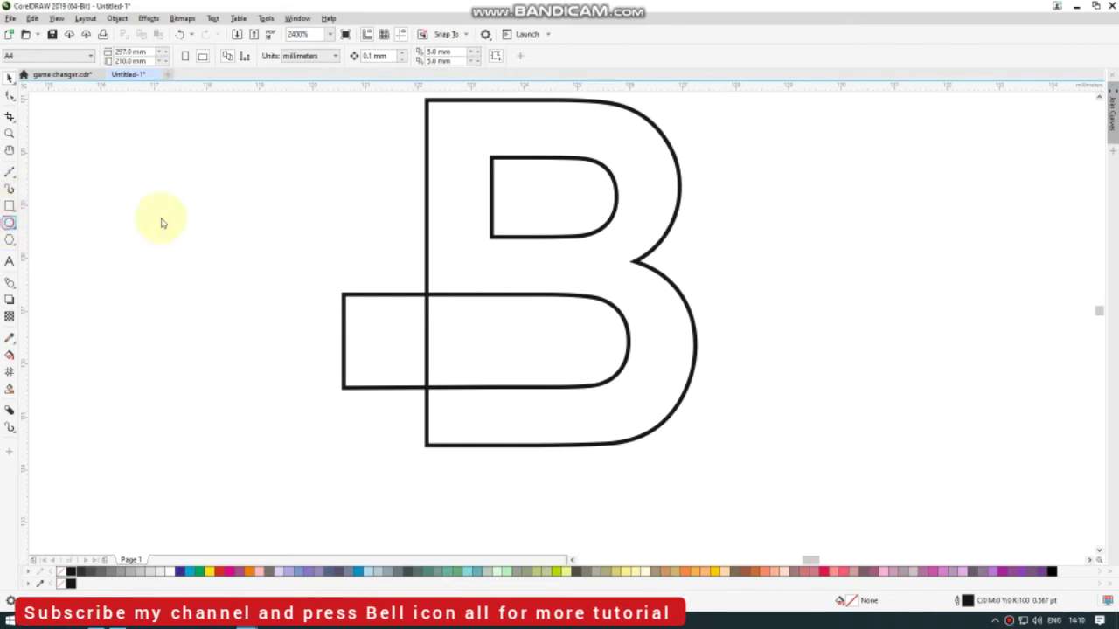
left_click_drag(429, 101, 496, 296)
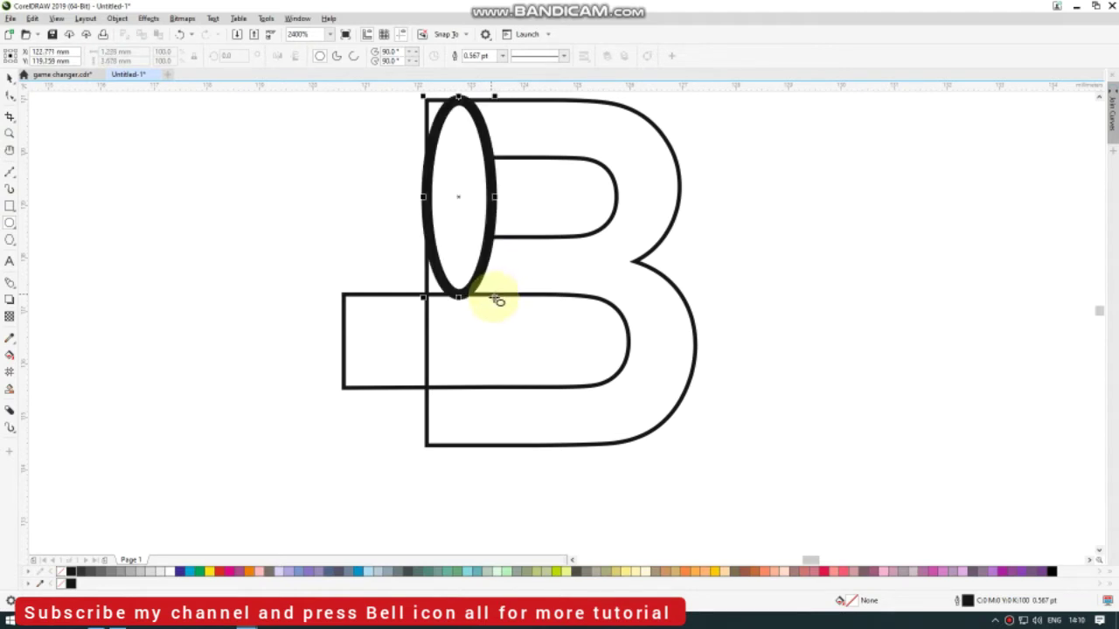
left_click(8, 78)
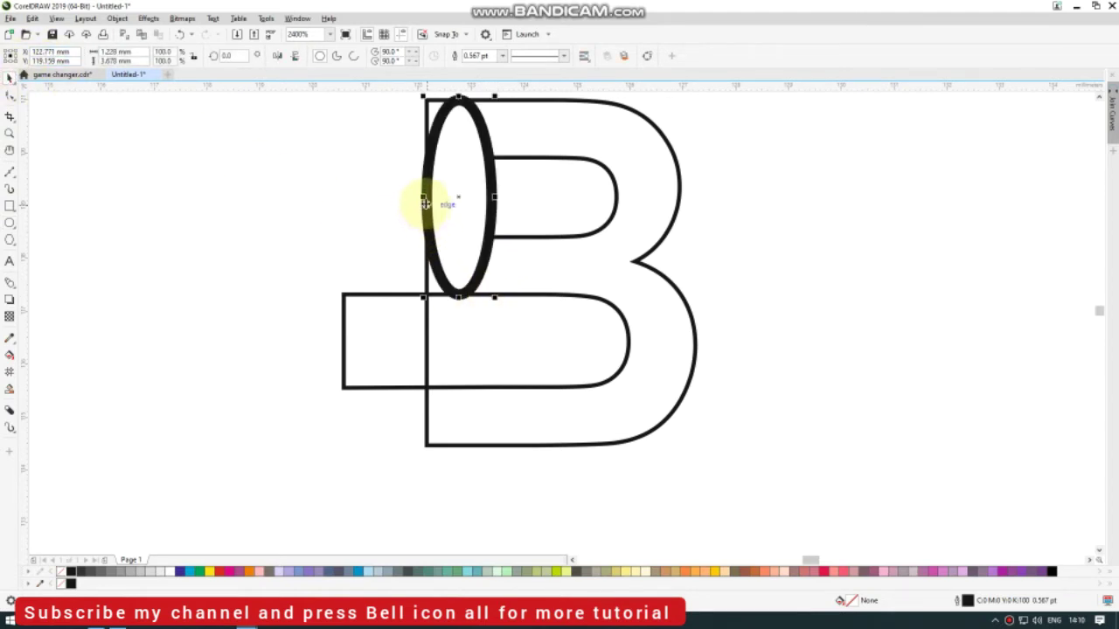
left_click_drag(420, 198, 372, 206)
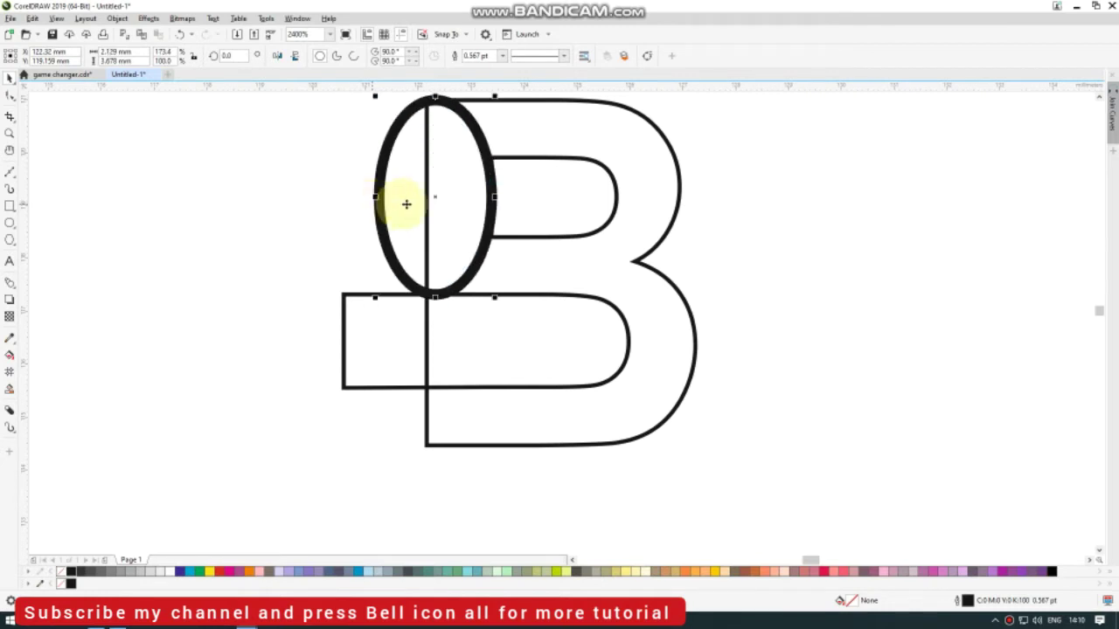
Set the ellipse's outline width to Hairline.
left_click(502, 56)
left_click(494, 76)
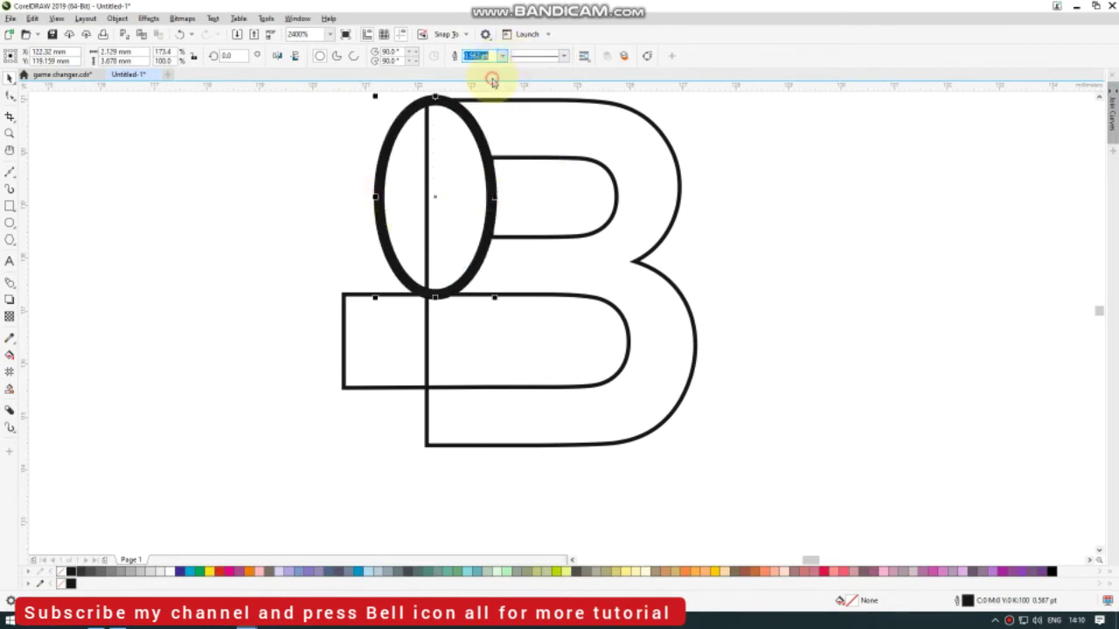
left_click(347, 116)
scroll(444, 103, "up", 1)
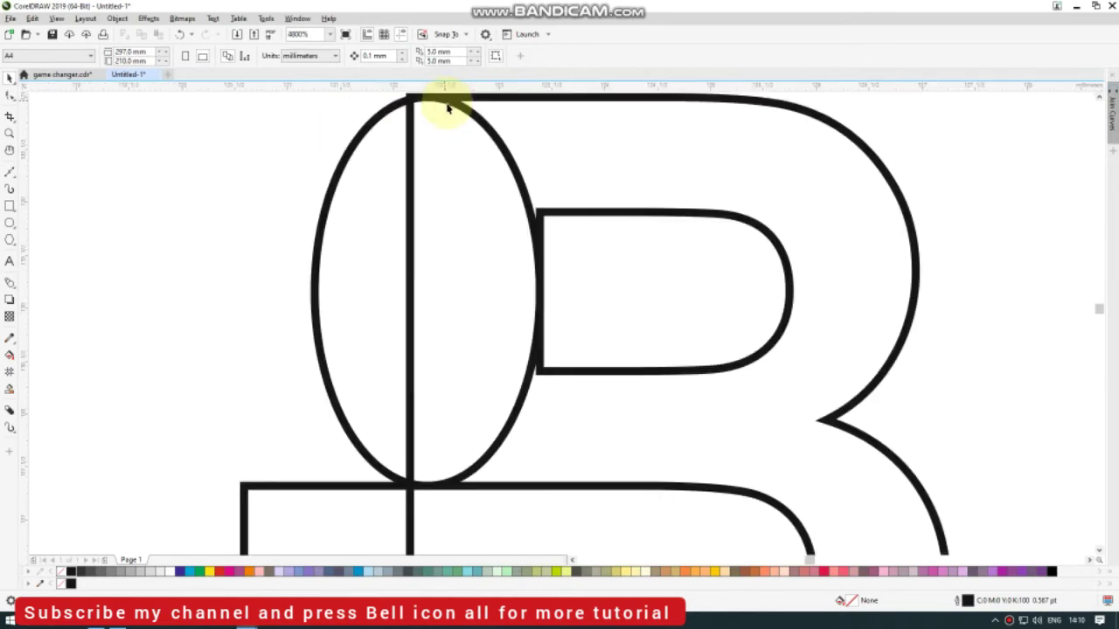
scroll(447, 107, "down", 1)
left_click(488, 137)
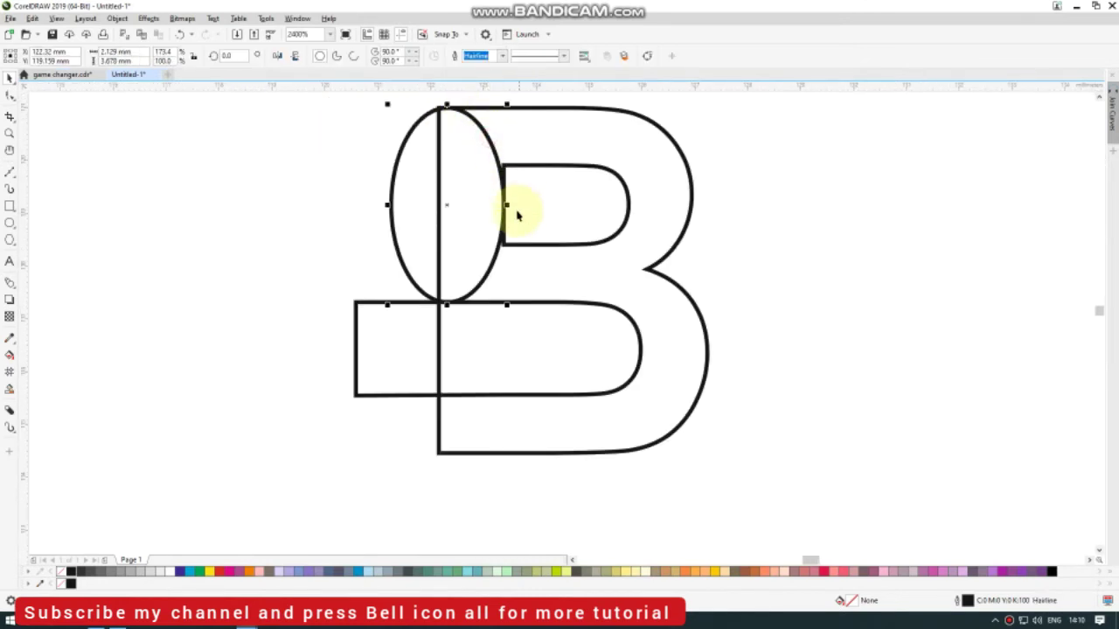
Widen the ellipse to about 2.24 mm so it slightly overlaps the upper counter's straight edge.
scroll(504, 211, "up", 1)
left_click_drag(497, 200, 503, 201)
scroll(503, 201, "down", 2)
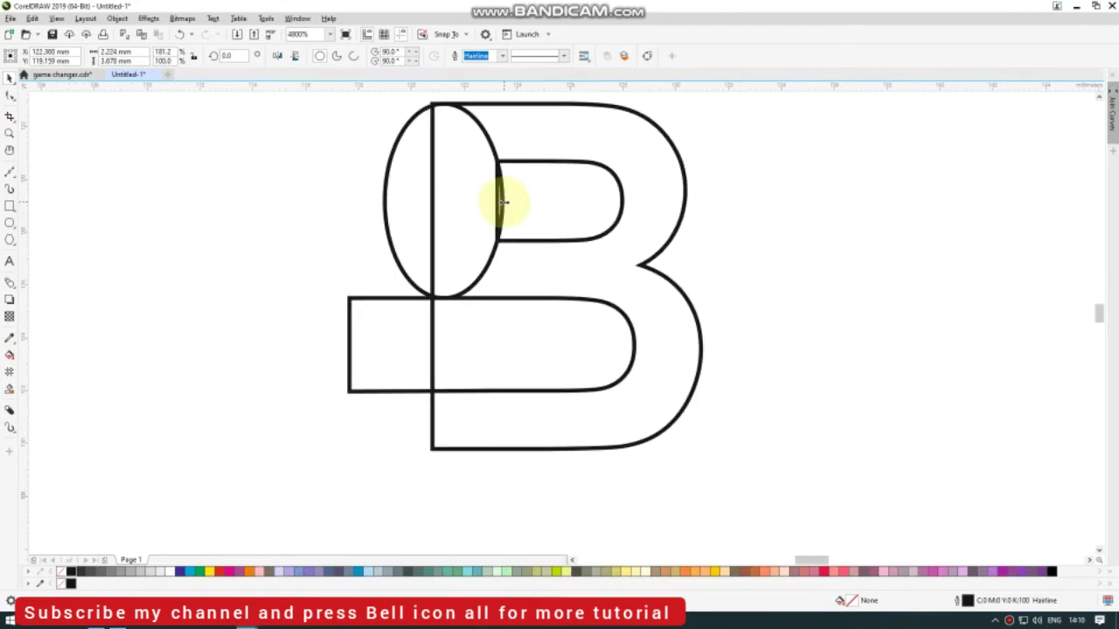
left_click(350, 187)
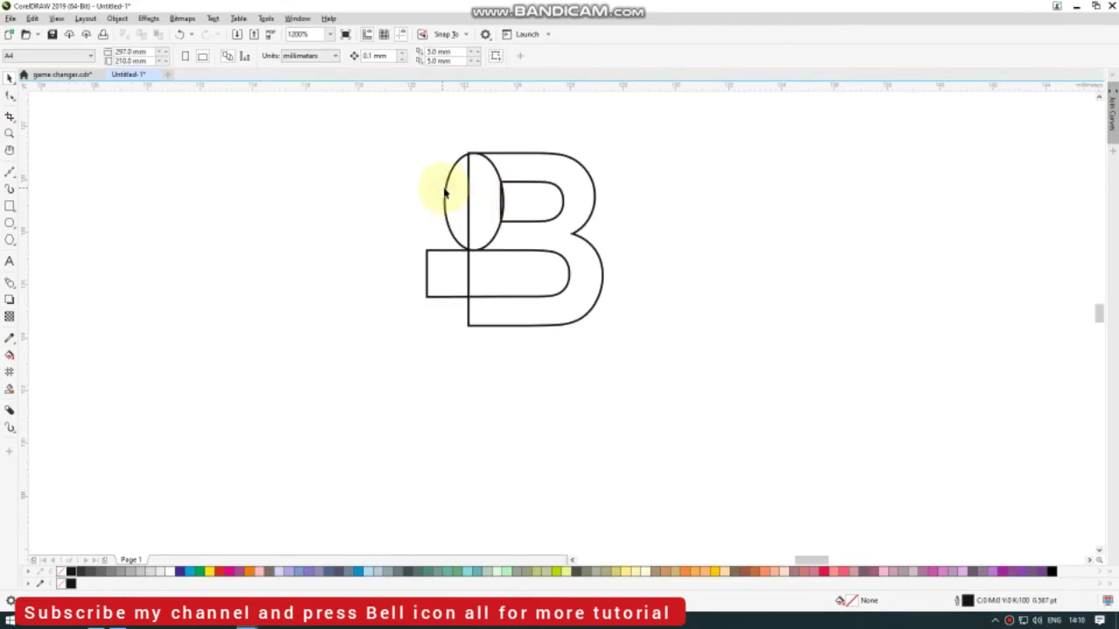
left_click(444, 193)
scroll(468, 162, "up", 3)
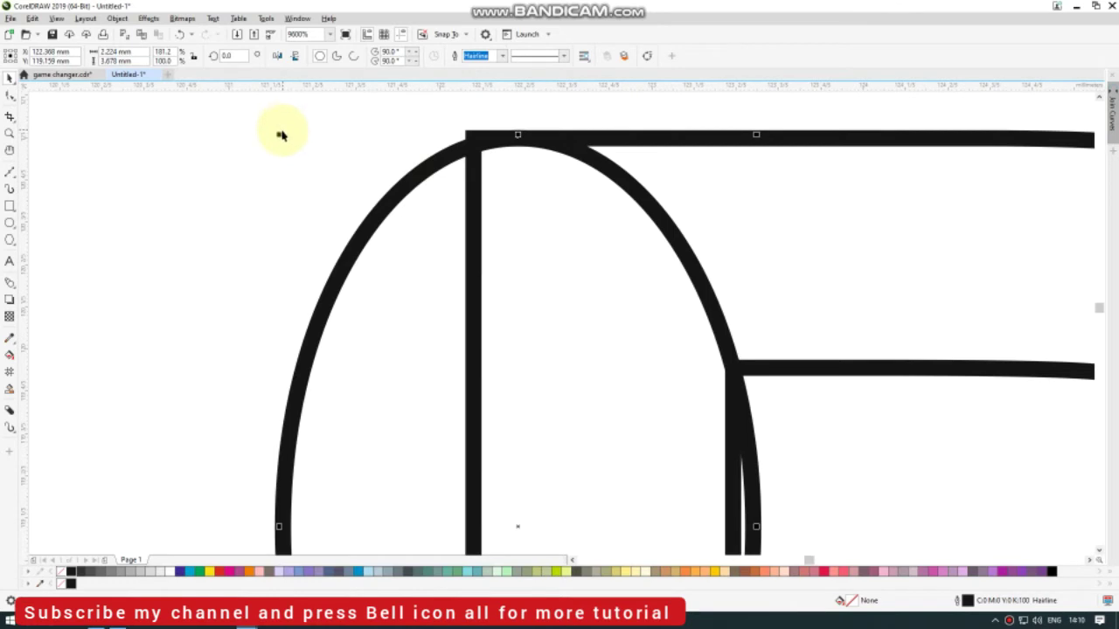
left_click_drag(278, 130, 275, 129)
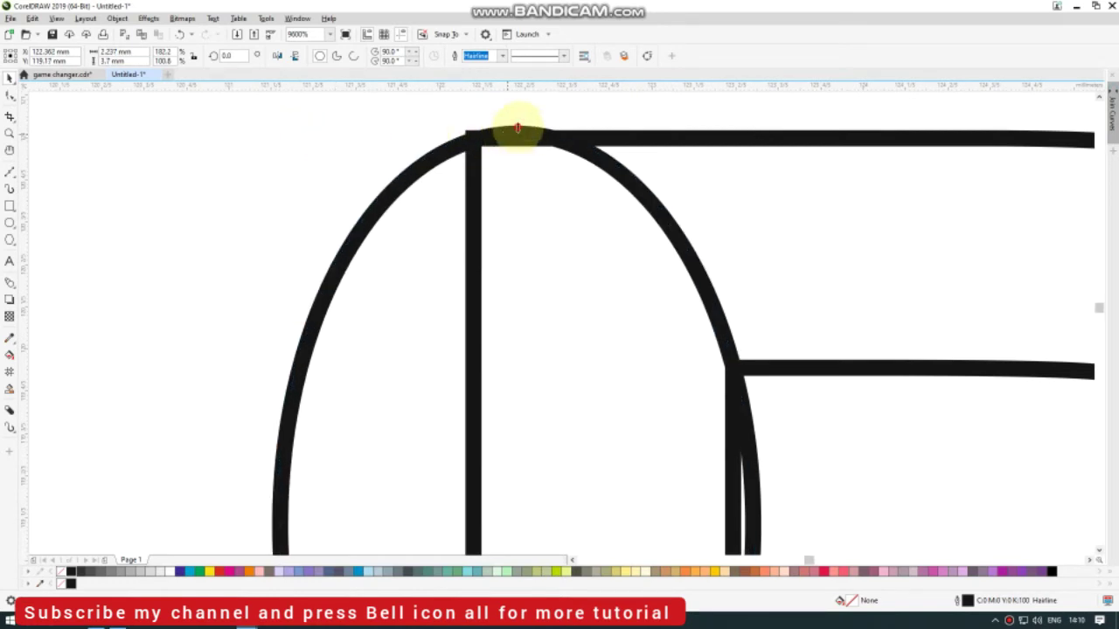
scroll(517, 128, "down", 2)
left_click(439, 240)
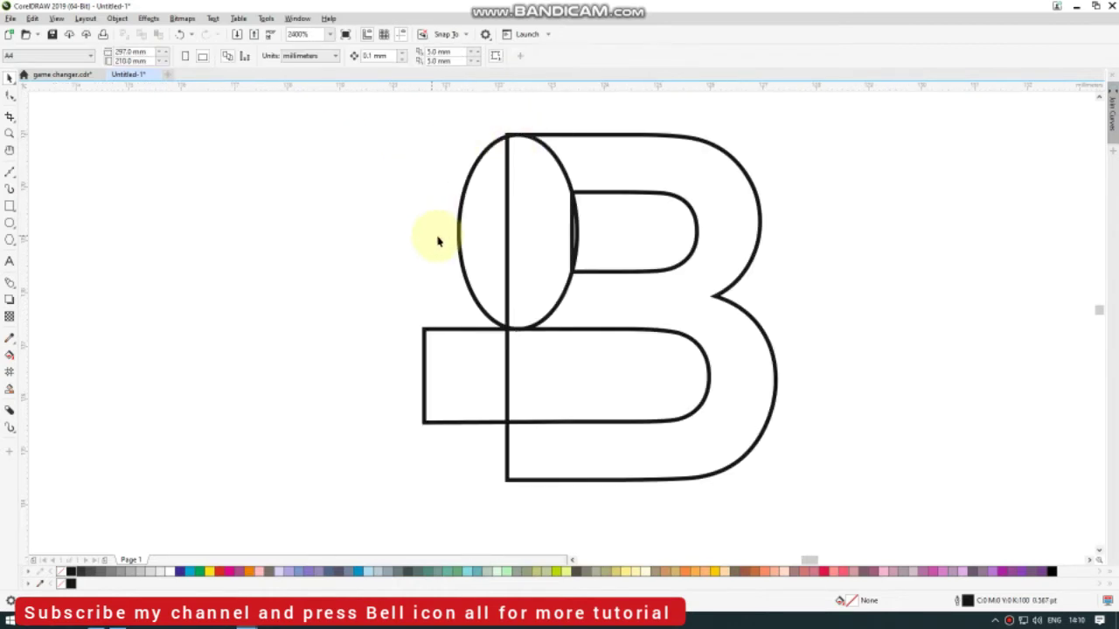
Duplicate the ellipse into the blank area beside the letter and shorten the copy to about 2.13 mm high.
left_click(462, 247)
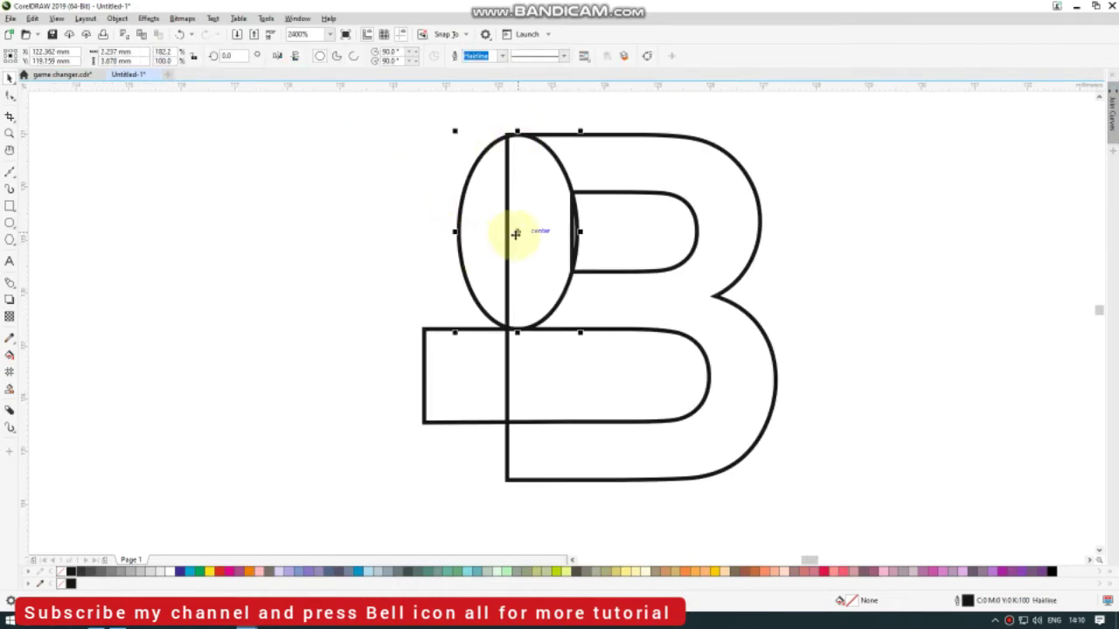
left_click_drag(518, 233, 239, 241)
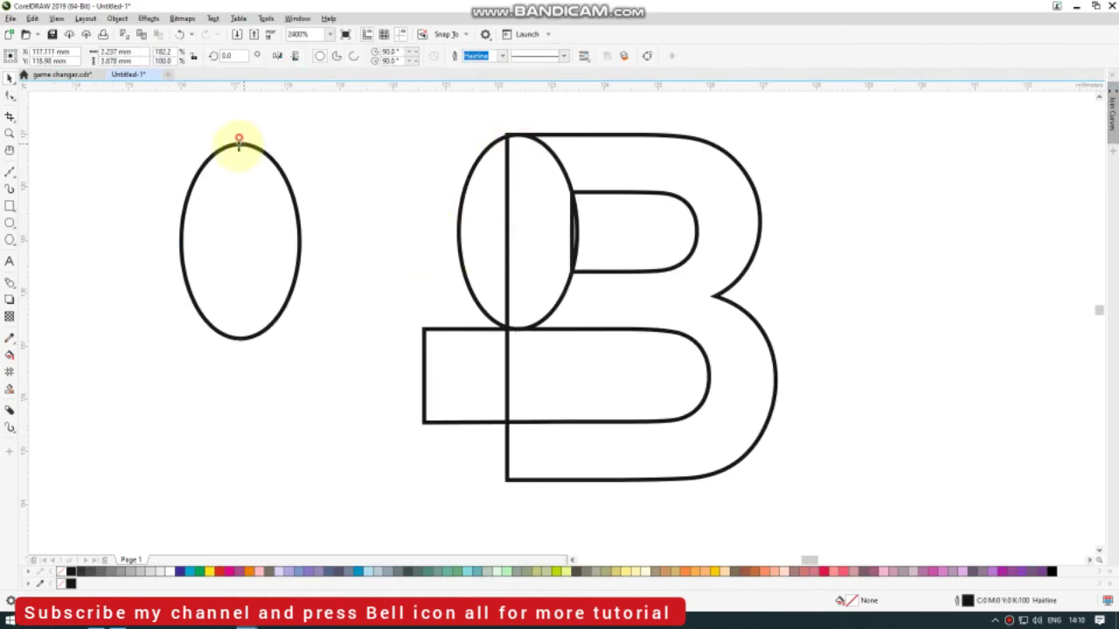
left_click_drag(239, 139, 257, 225)
Move the shortened ellipse so its top meets the crossing of the stem line and the horizontal bar's lower edge.
left_click_drag(262, 279, 514, 475)
scroll(519, 457, "up", 2)
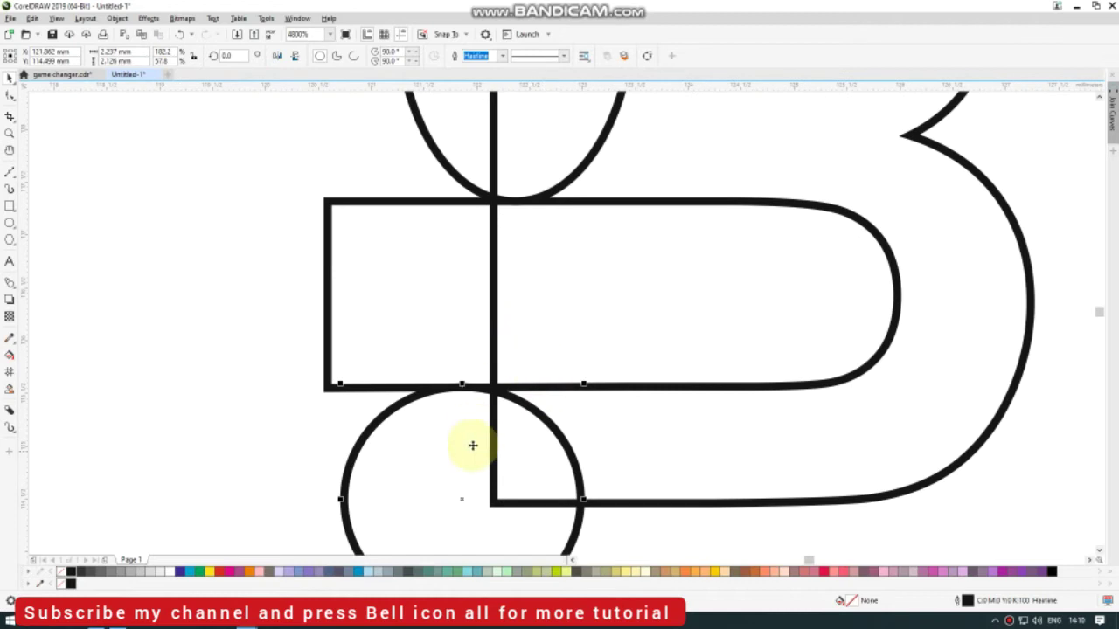
scroll(475, 387, "up", 4)
left_click_drag(475, 387, 540, 382)
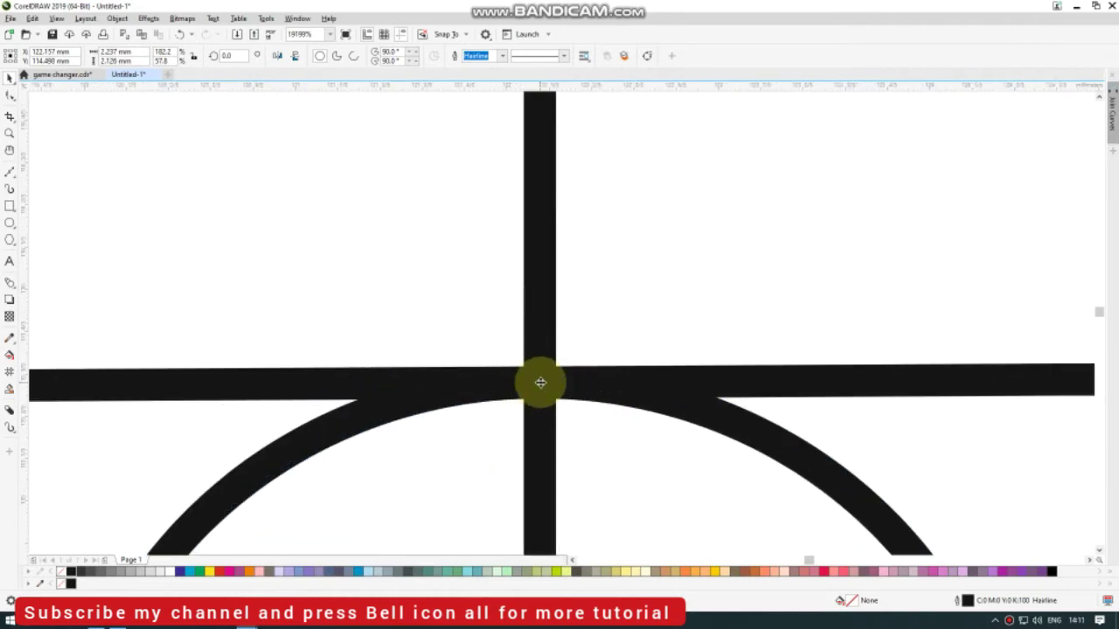
scroll(540, 382, "down", 5)
scroll(536, 387, "down", 3)
left_click(475, 387)
Enlarge the bottom circle to about 4.14 by 3.93 mm and place a duplicate overlapping it, offset slightly left.
scroll(569, 446, "up", 2)
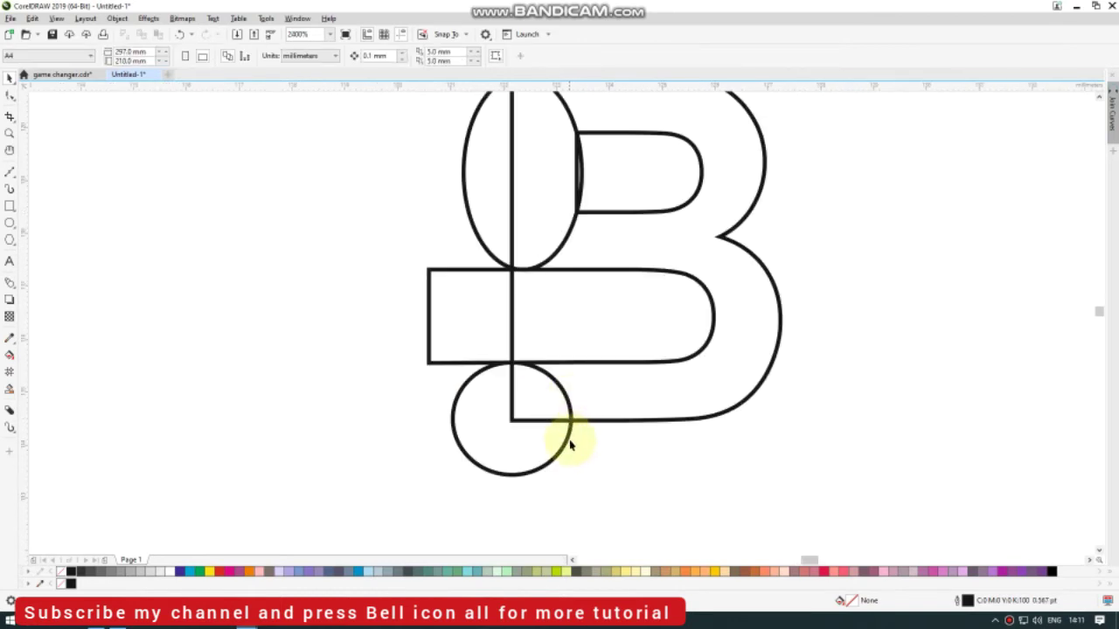
left_click(568, 444)
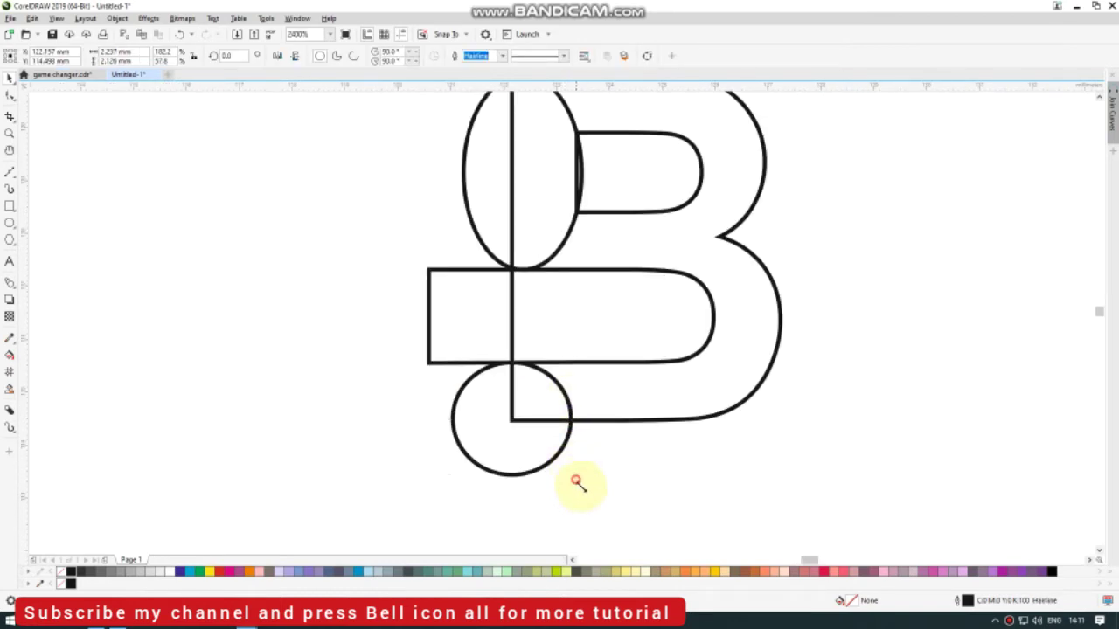
left_click_drag(576, 483, 674, 517)
left_click(620, 425)
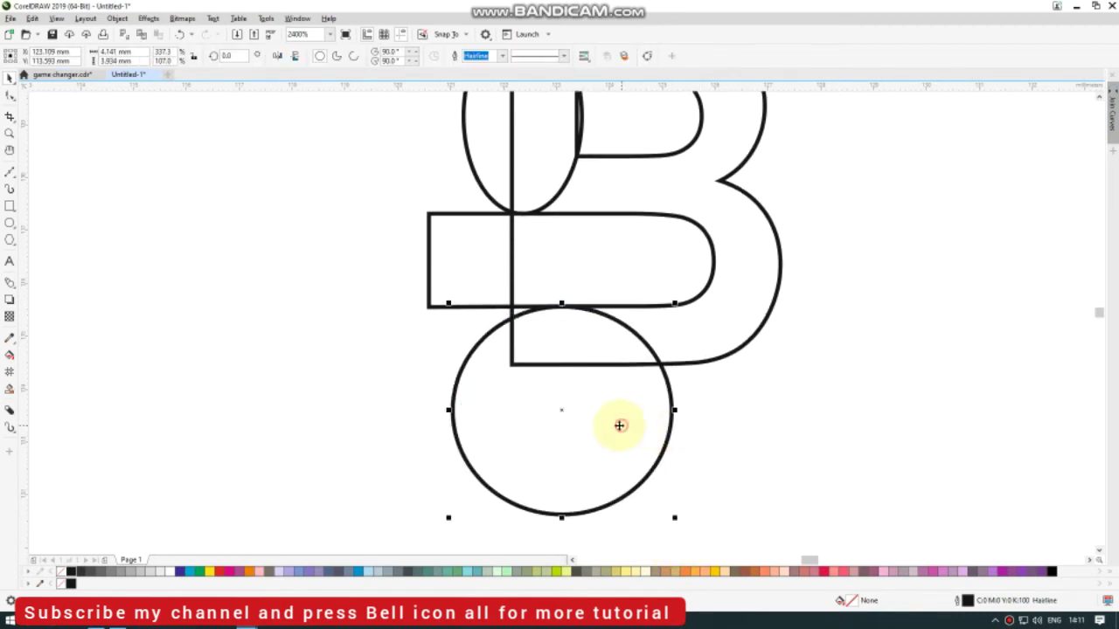
mouse_move(615, 426)
left_mouse_down()
mouse_move(640, 427)
mouse_move(594, 426)
left_mouse_up()
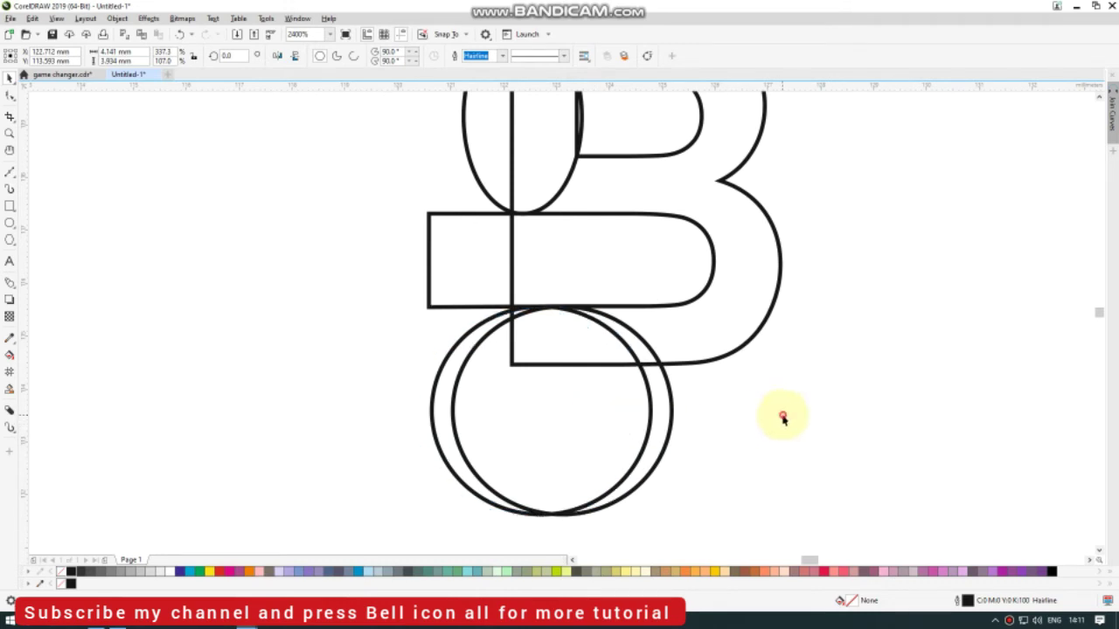
scroll(661, 411, "down", 2)
left_click_drag(656, 410, 677, 316)
scroll(675, 297, "up", 4)
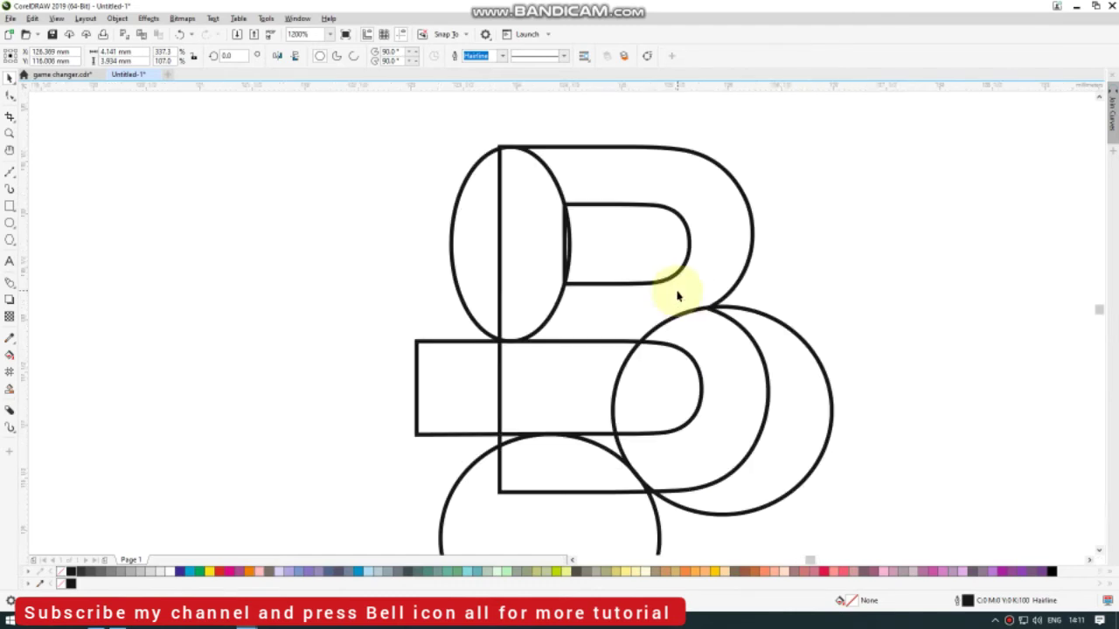
scroll(676, 310, "down", 2)
key("ctrl+z")
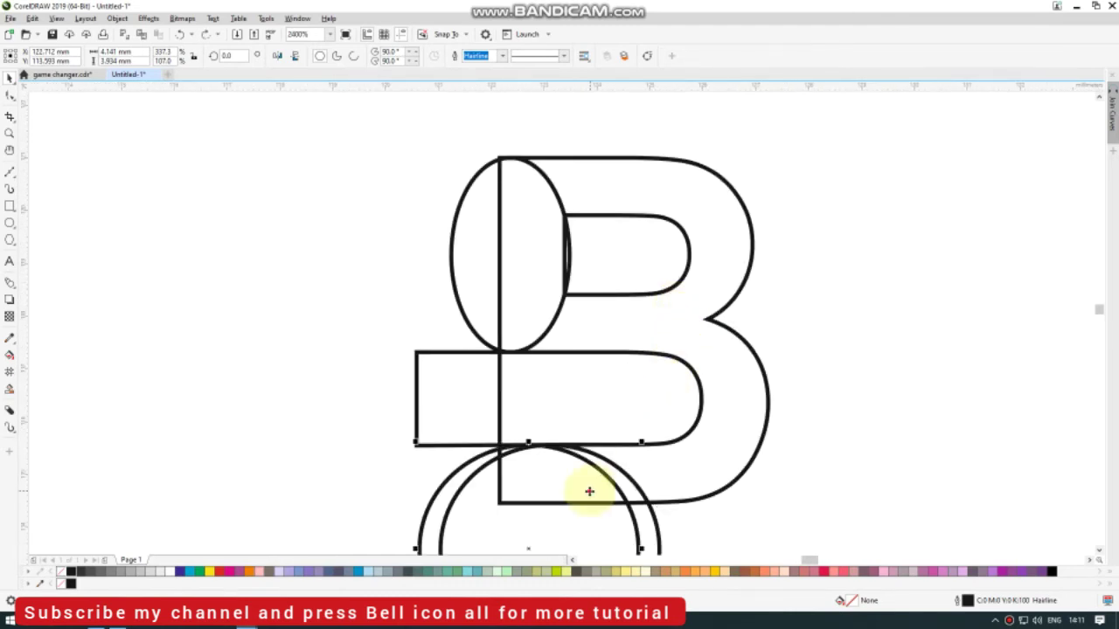
Duplicate the circle over the lower bowl so it meets the B's notch, and add a second copy offset slightly up and left.
left_click_drag(589, 489, 828, 377)
scroll(713, 354, "up", 2)
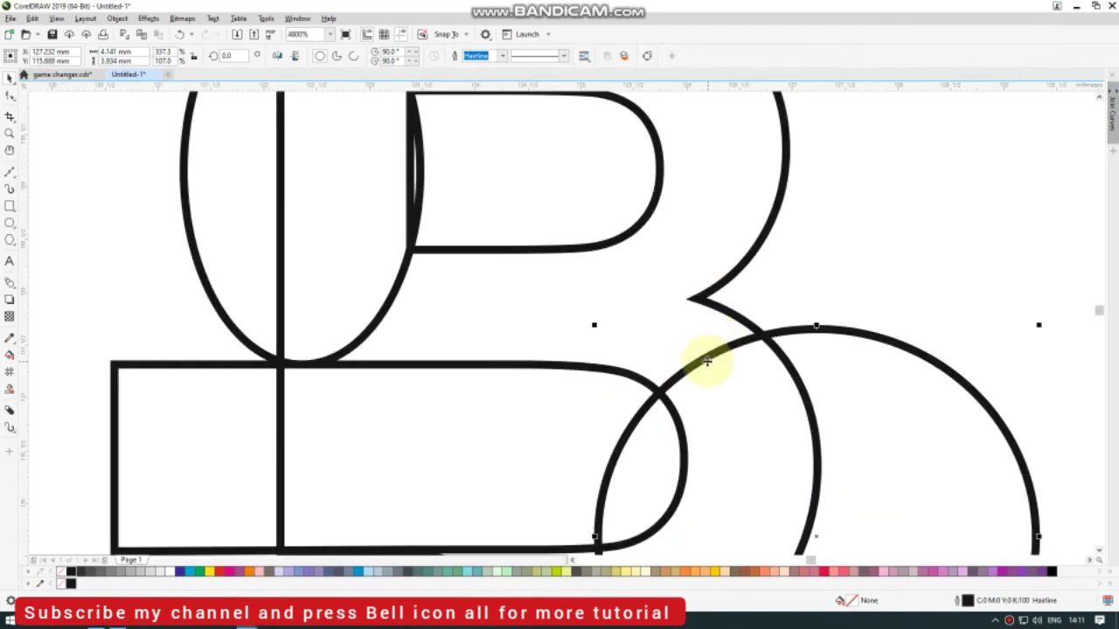
left_click_drag(707, 361, 533, 314)
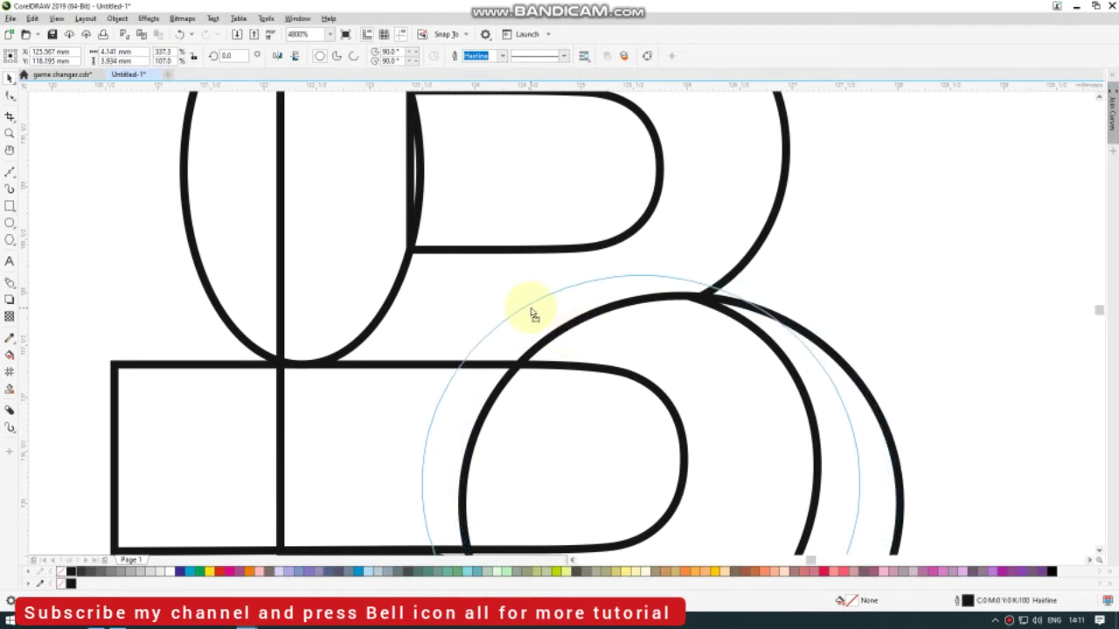
left_click_drag(532, 310, 529, 300)
scroll(674, 267, "down", 5)
left_click(690, 256)
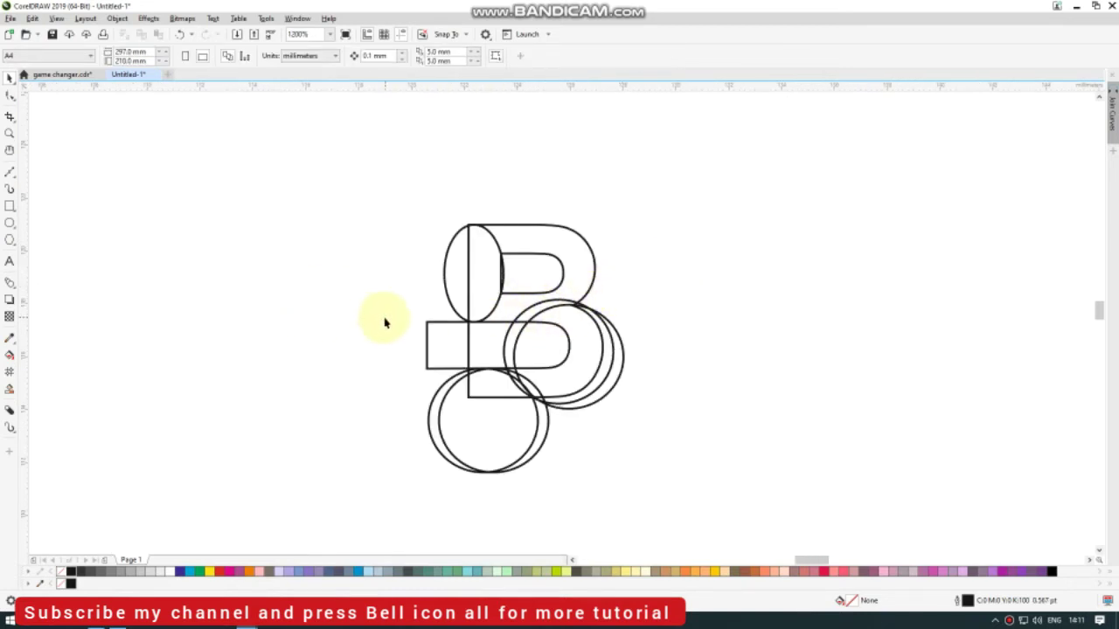
Smart Fill the stem area inside the upper ellipse and the thin sliver beside the upper counter with slate blue.
left_click(9, 390)
left_click(486, 258)
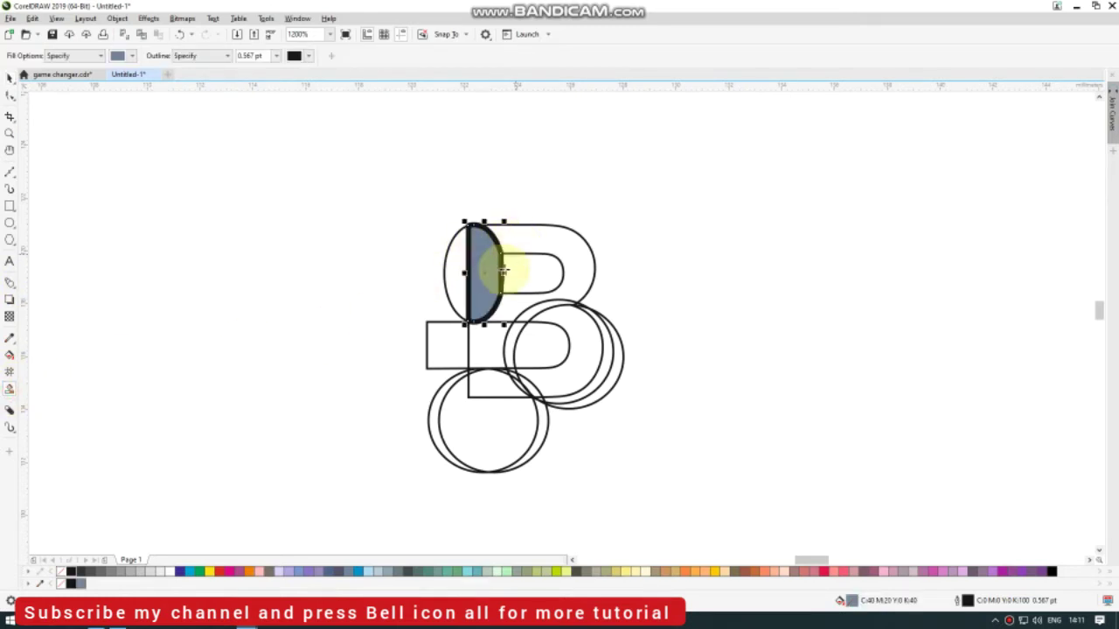
scroll(503, 270, "up", 4)
scroll(503, 270, "up", 2)
key("ctrl+z")
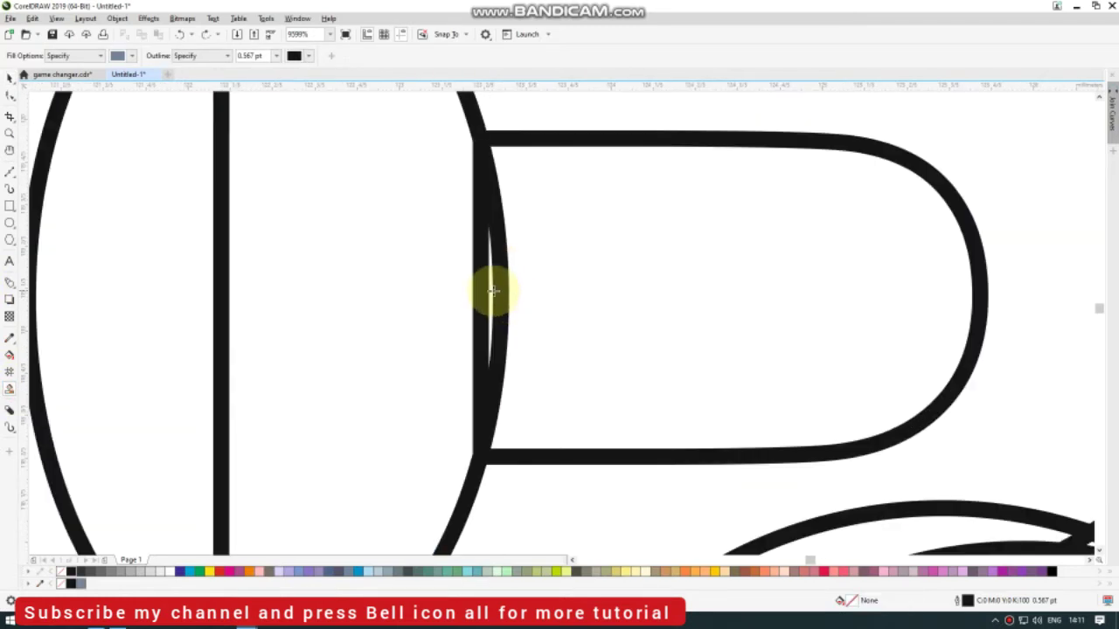
left_click(491, 291)
scroll(489, 290, "down", 2)
left_click(457, 286)
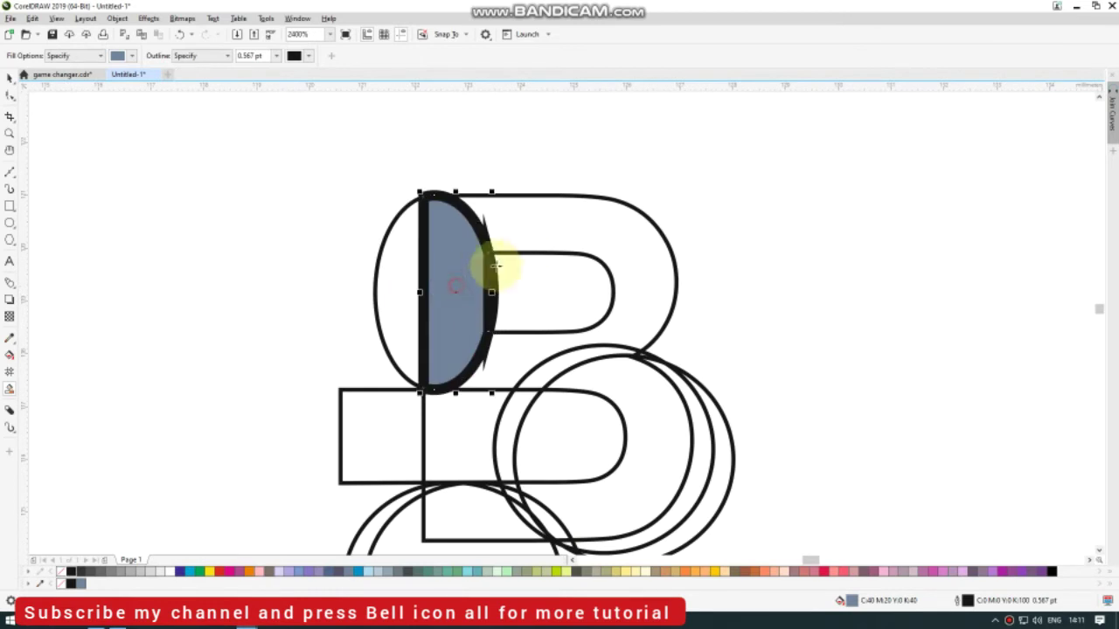
Smart Fill the upper bowl, the crescent strip between the two bowl circles, and the lower bowl with slate blue.
left_click(542, 238)
scroll(577, 301, "down", 1)
scroll(572, 350, "up", 1)
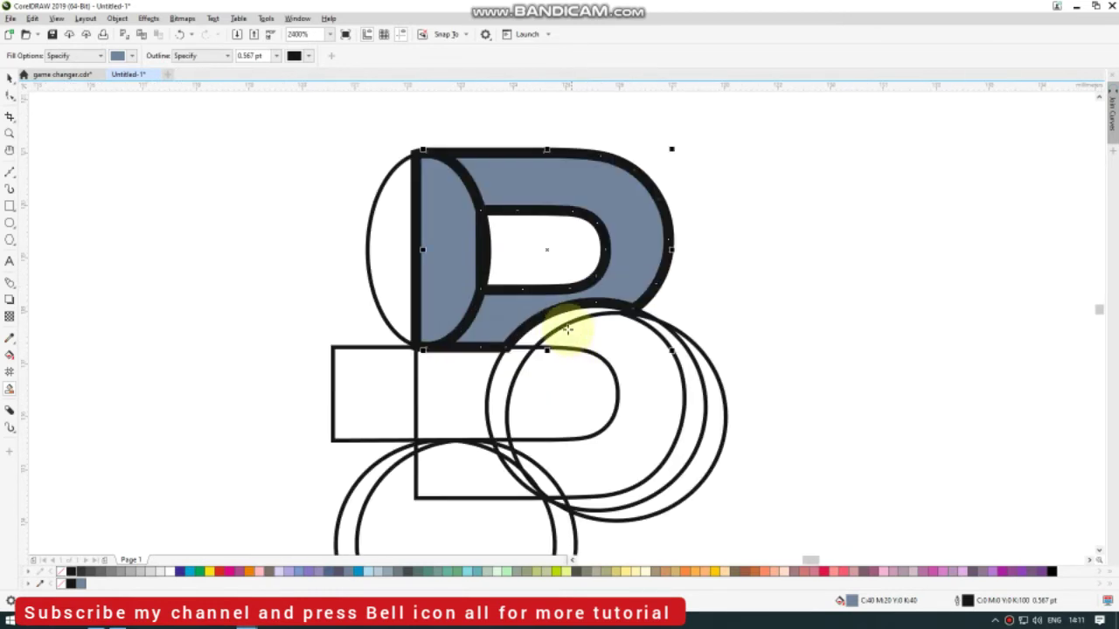
left_click(558, 321)
left_click(612, 342)
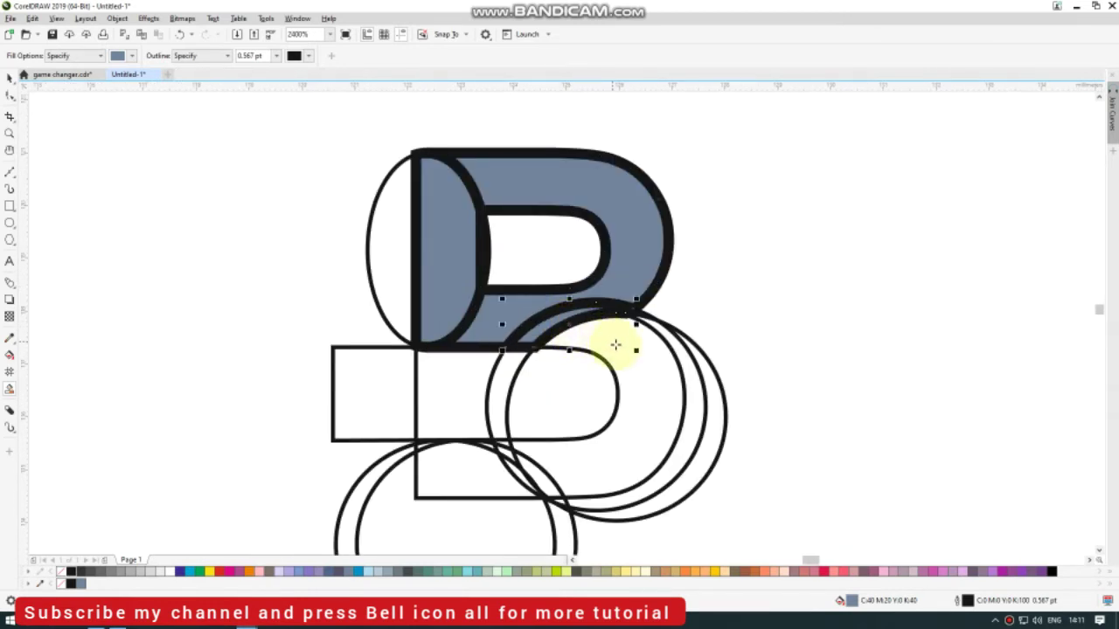
left_click(615, 345)
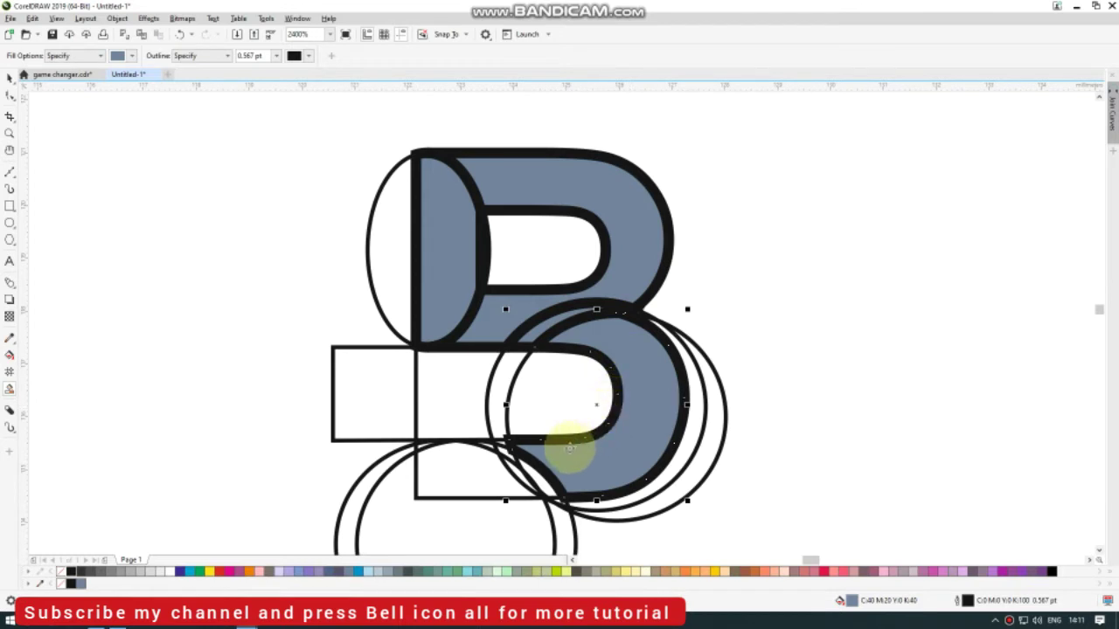
Smart Fill the three small slivers where the lower bowl's inner end meets the bottom circles with slate blue.
scroll(598, 449, "down", 1)
scroll(643, 445, "up", 1)
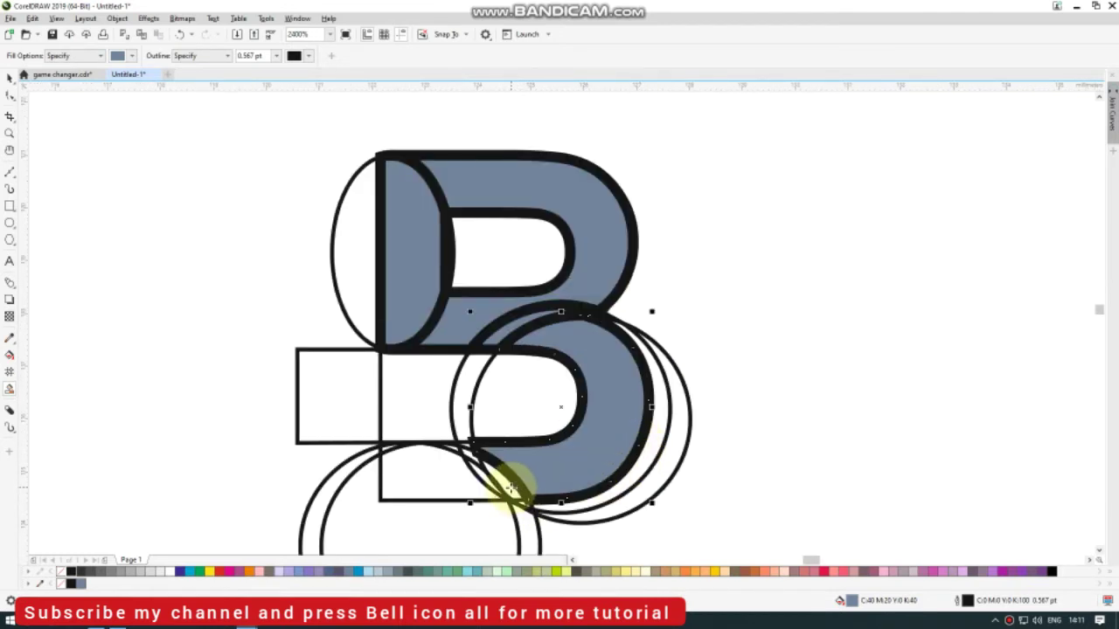
scroll(470, 452, "up", 2)
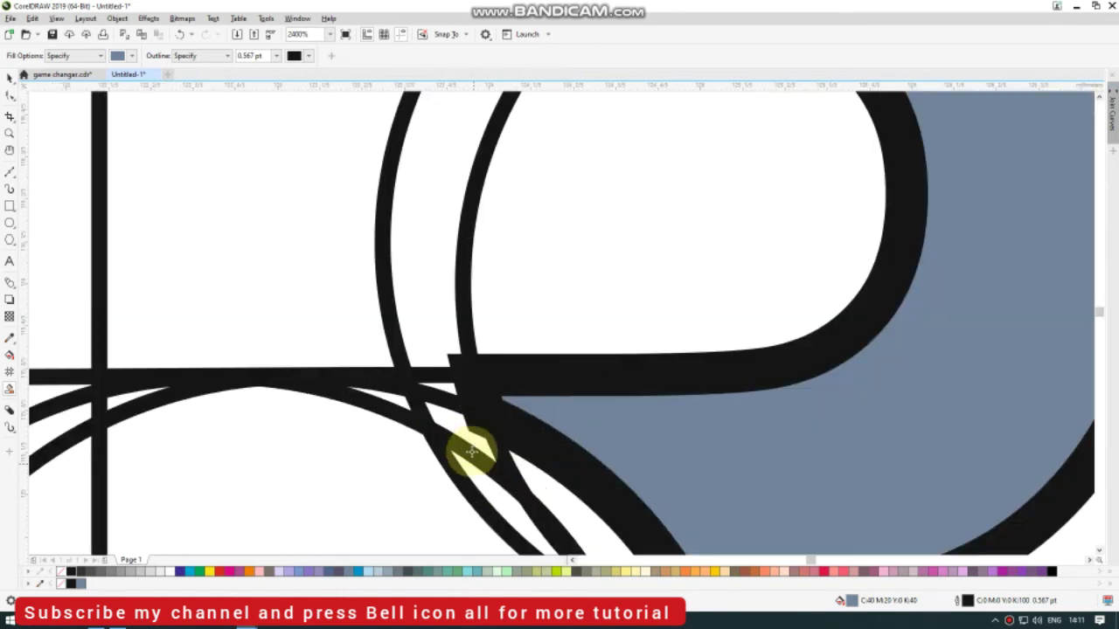
left_click(451, 390)
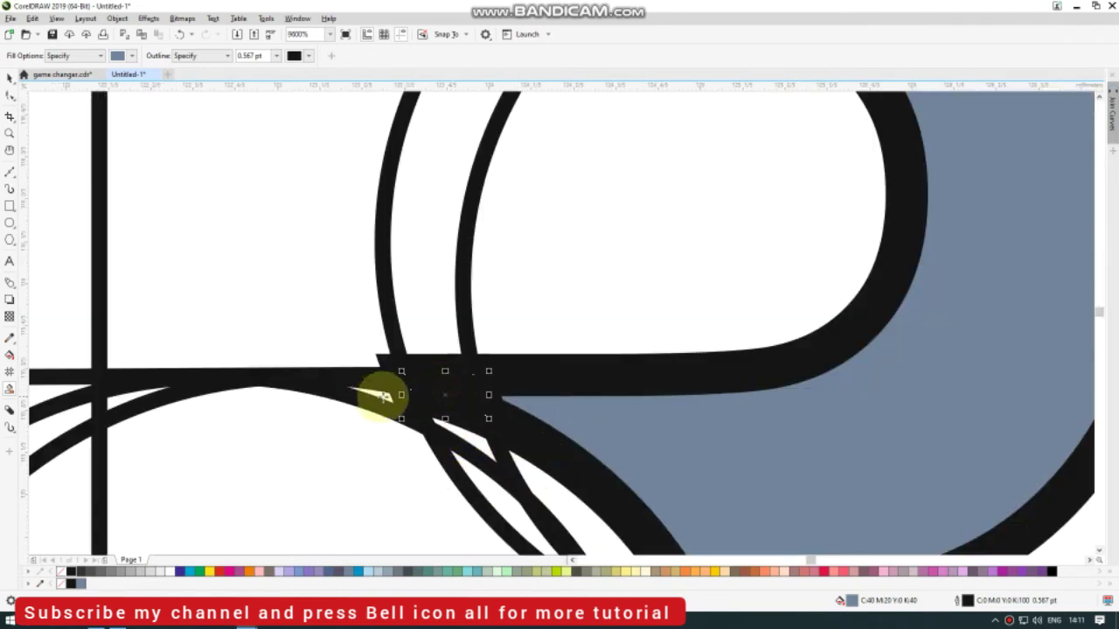
left_click(383, 397)
left_click(466, 436)
scroll(498, 445, "down", 1)
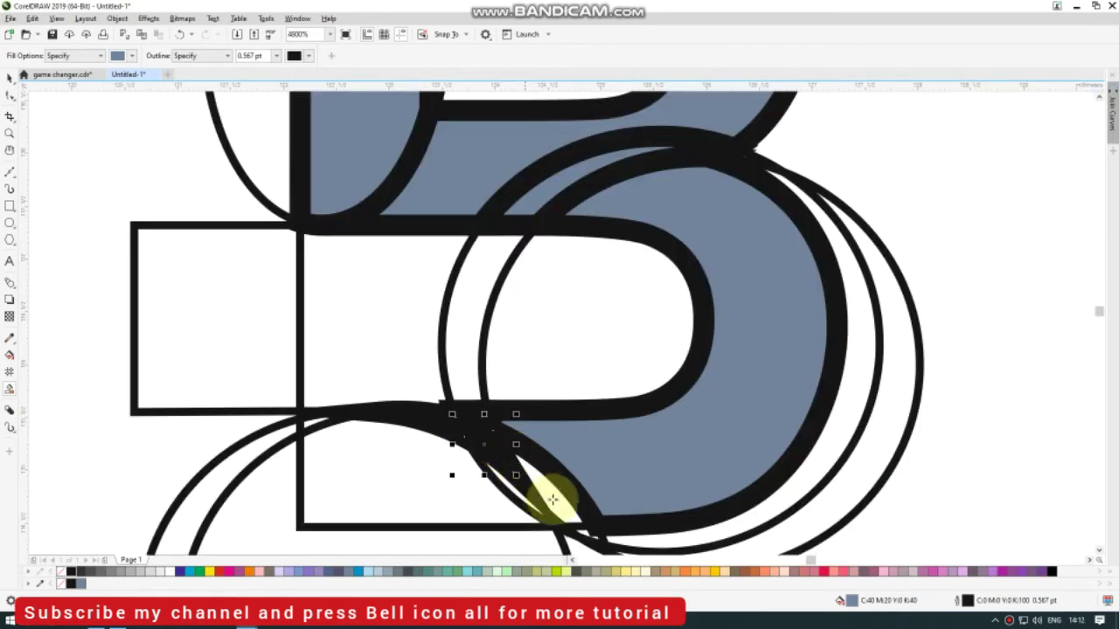
Smart Fill the curved slivers along the lower bowl's end, the narrow tip beside the stem line, and the B's base with slate blue.
left_click_drag(516, 489, 595, 532)
scroll(560, 534, "up", 1)
scroll(559, 535, "down", 1)
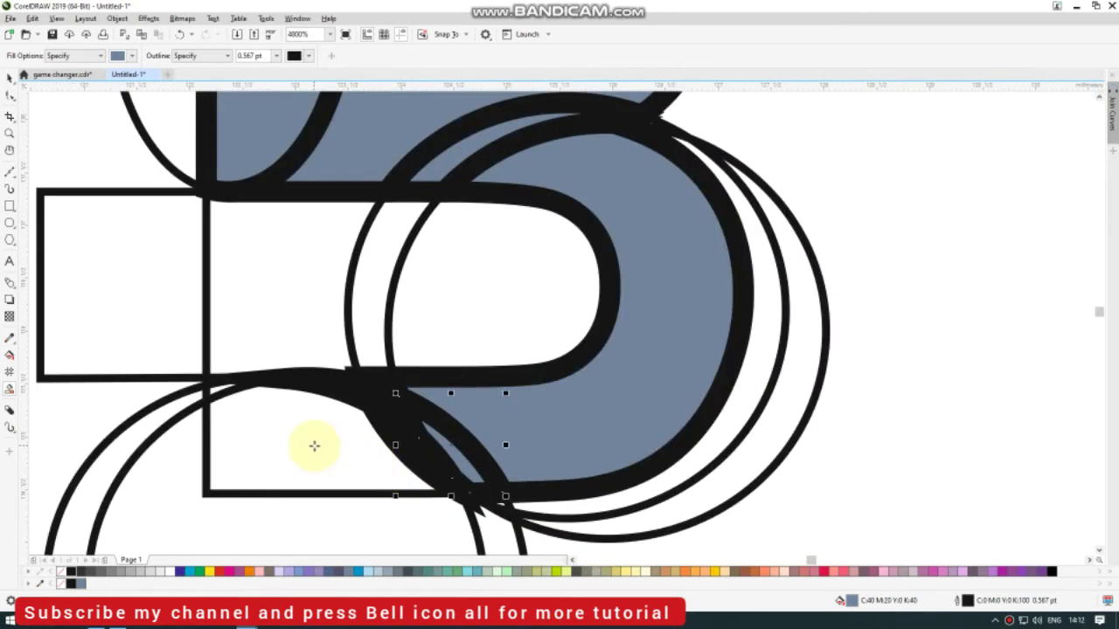
left_click_drag(312, 445, 220, 388)
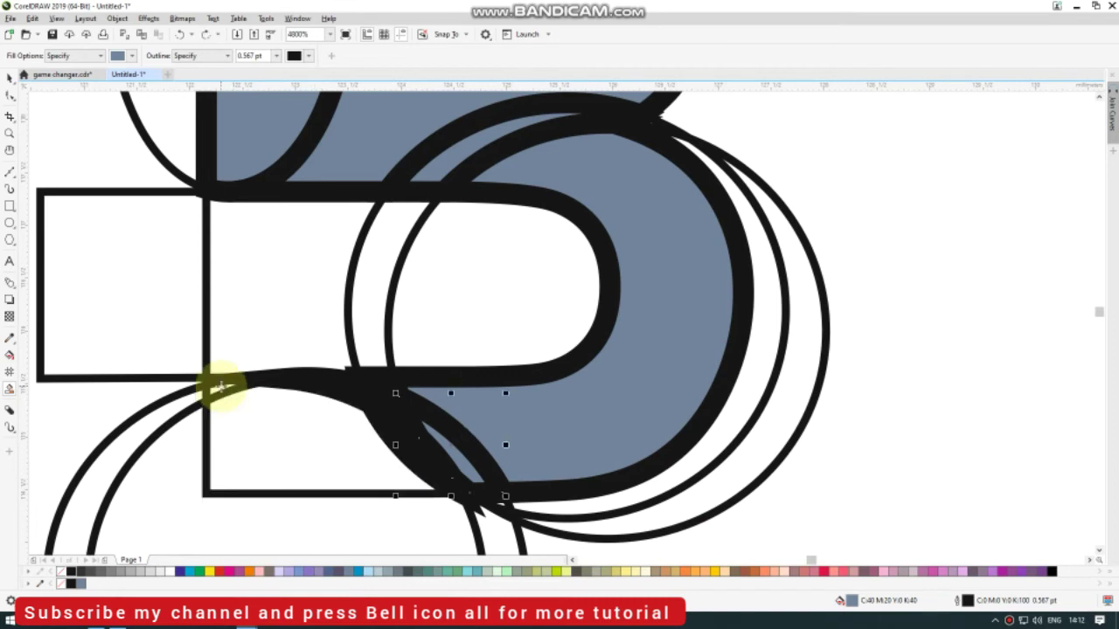
scroll(203, 393, "up", 2)
scroll(292, 446, "down", 5)
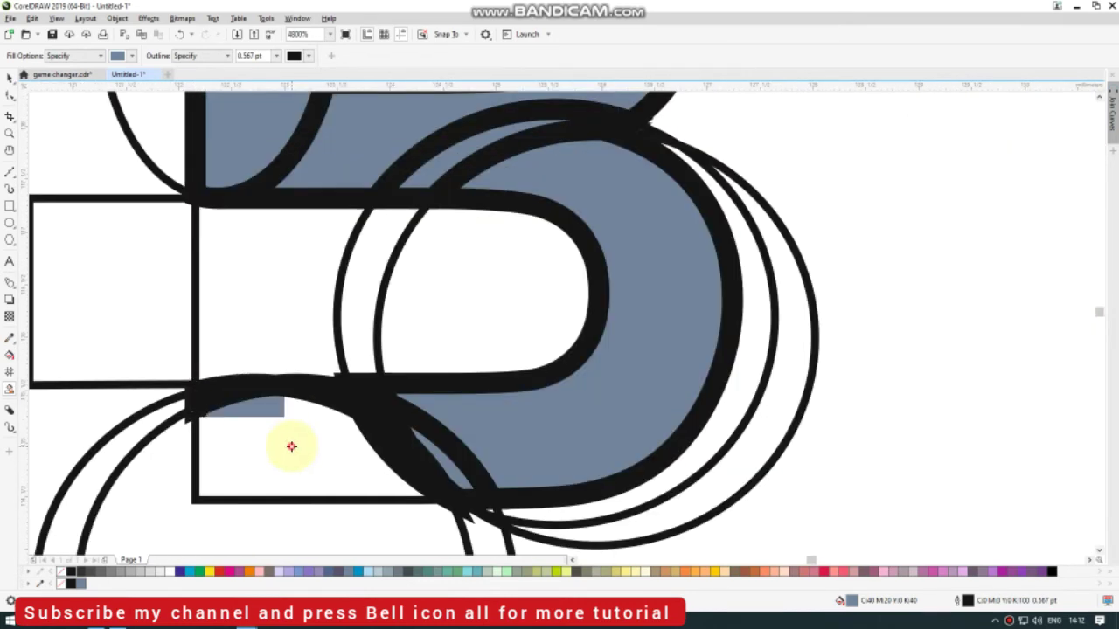
Move the filled upper bowl up and away from the construction outlines, and fit the filled stem piece against its curved edge.
left_click(9, 80)
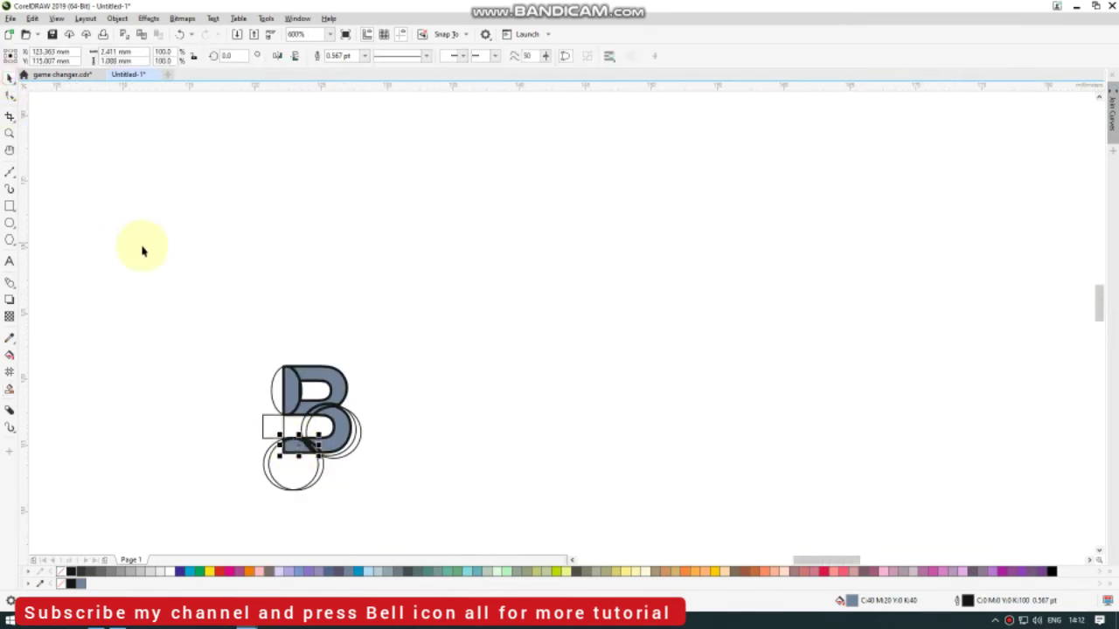
left_click(142, 244)
scroll(350, 456, "up", 2)
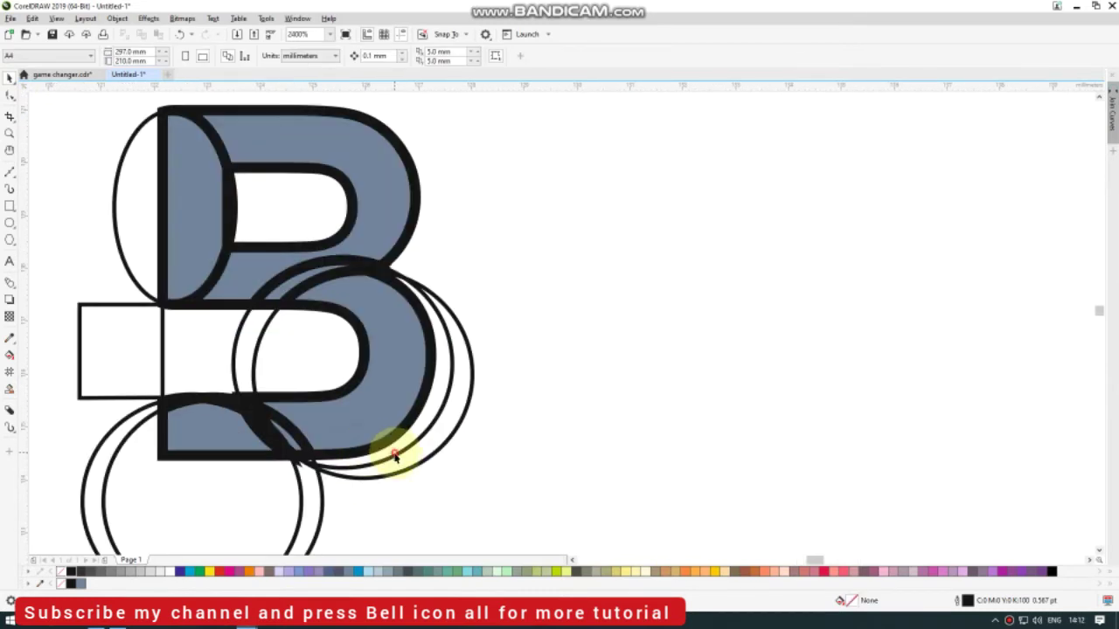
left_click(394, 456)
scroll(387, 449, "down", 1)
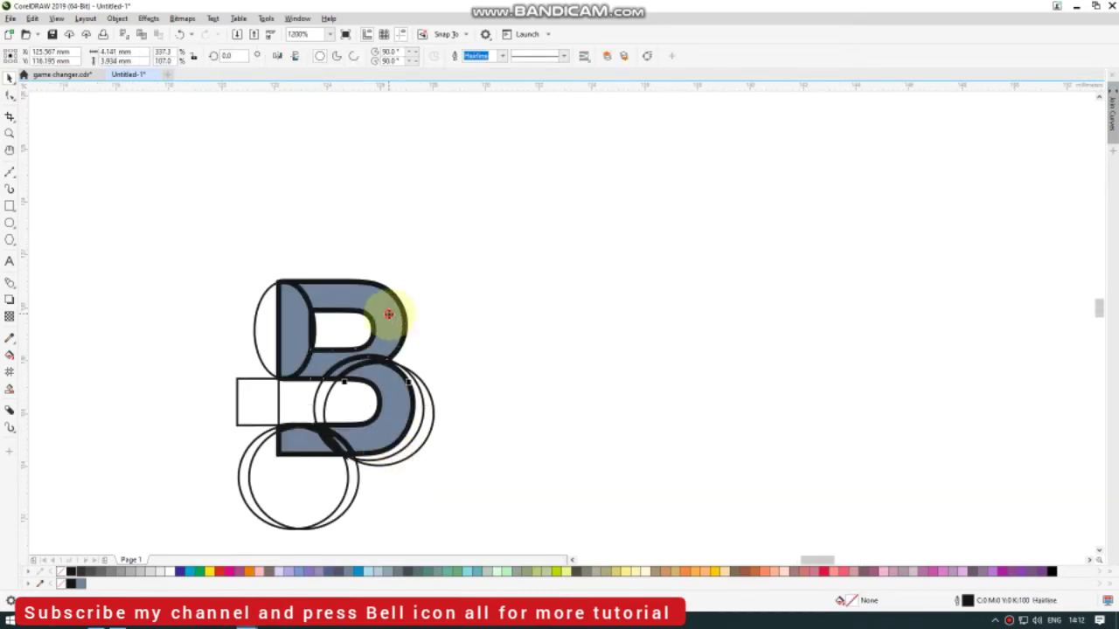
left_click_drag(388, 315, 670, 230)
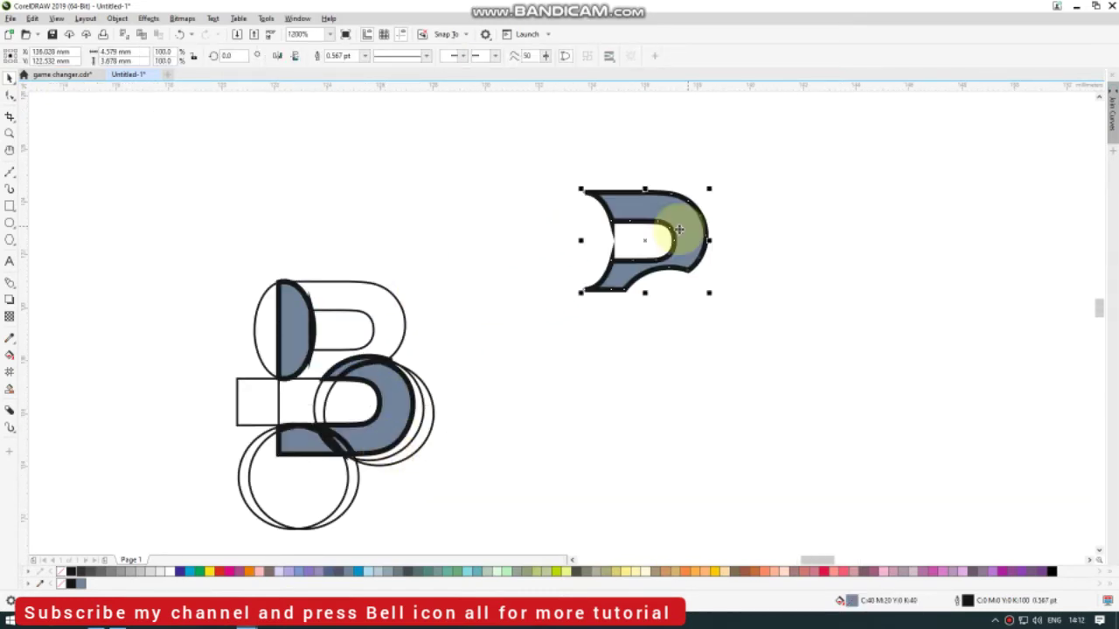
left_click(294, 315)
left_click_drag(298, 314, 596, 241)
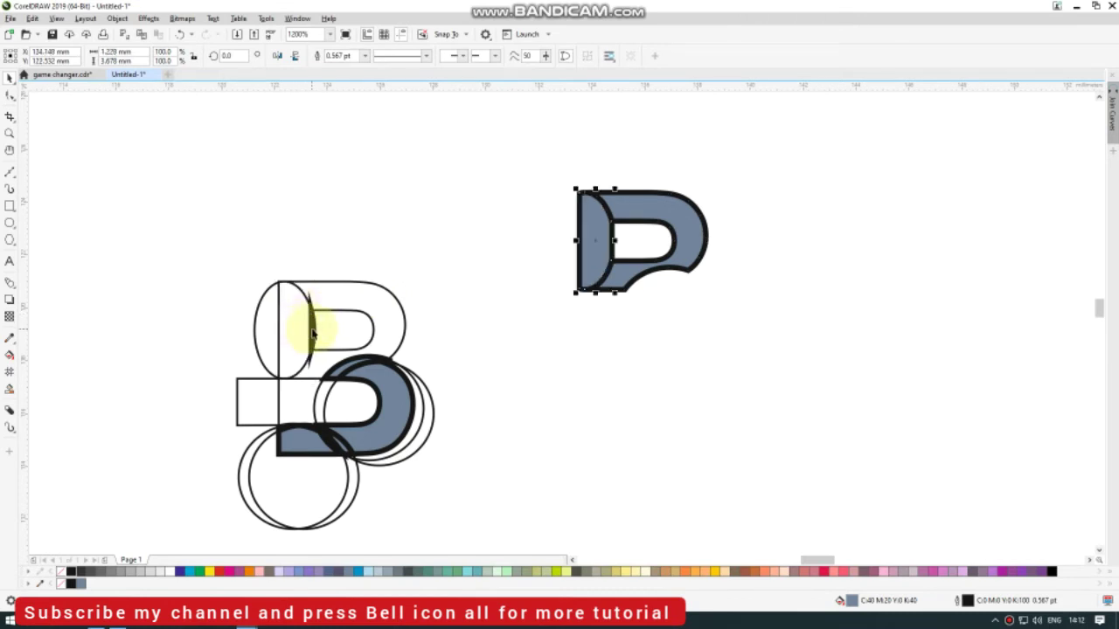
Repeat the same move for the counter sliver, the lower bowl, the crescent strip, and the base piece to reassemble the B.
key("ctrl+r")
left_click(397, 385)
key("ctrl+r")
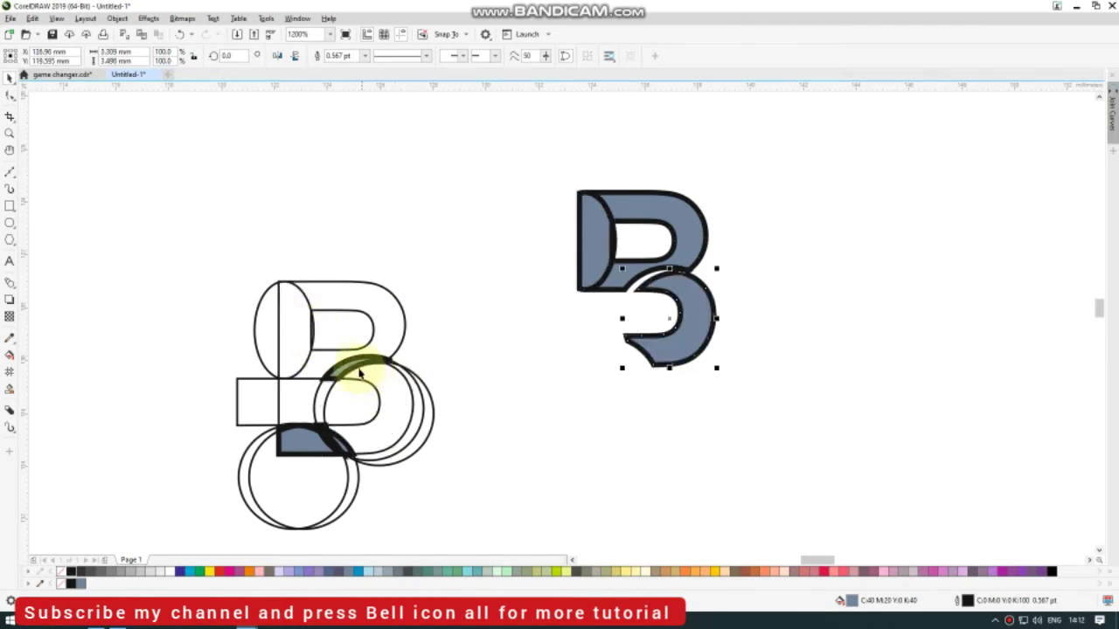
left_click(297, 443)
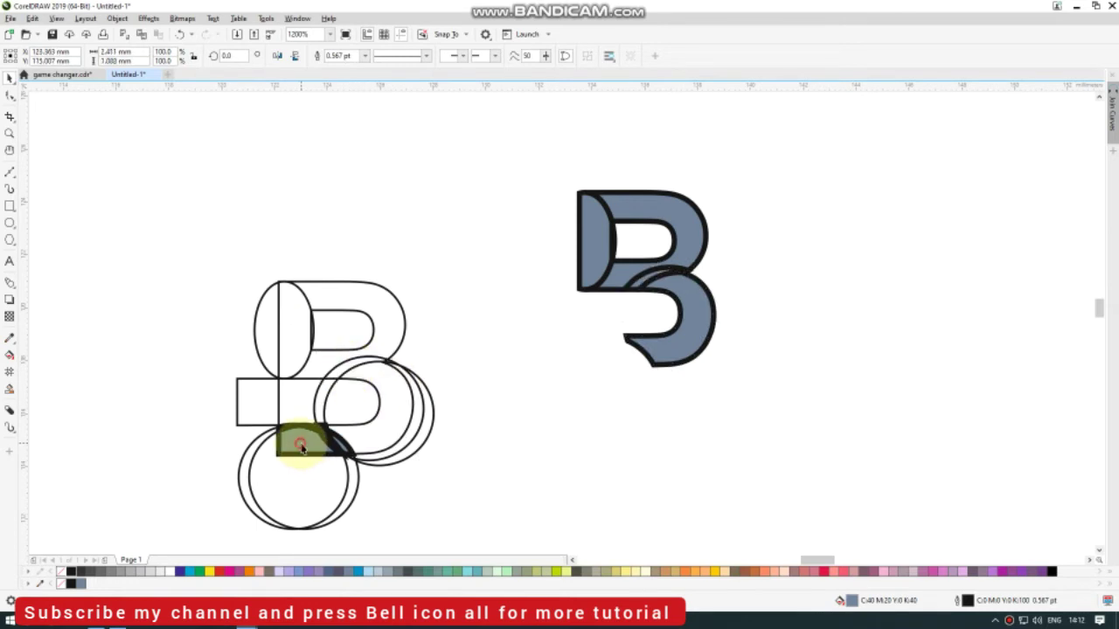
key("ctrl+r")
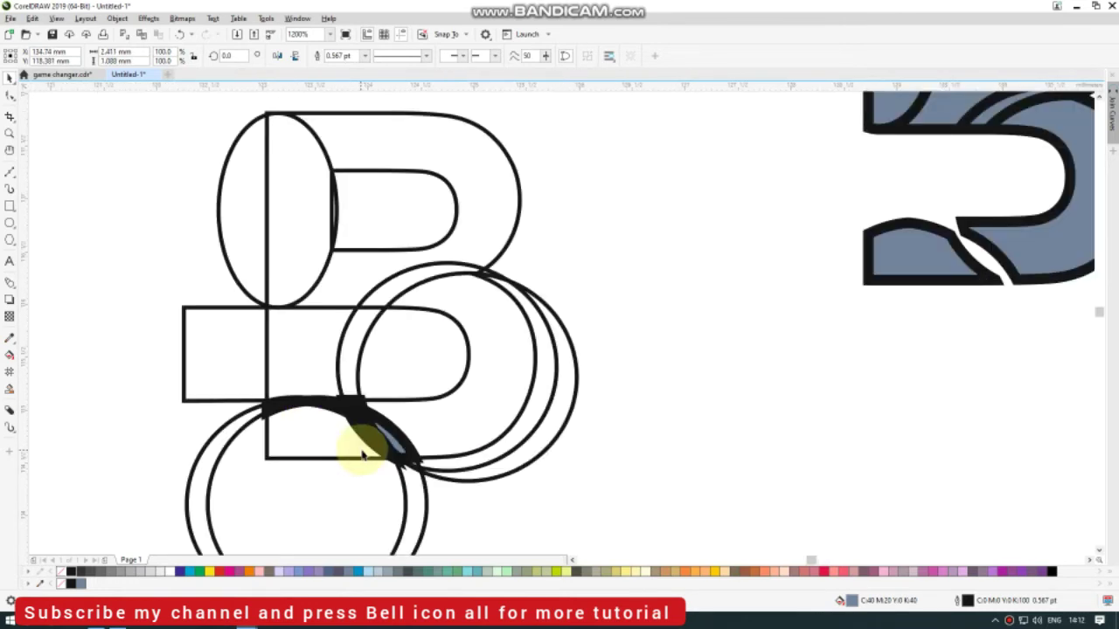
Repeat the same move for the filled slivers between the base and the lower bowl, placing them in the reassembled B.
scroll(362, 450, "up", 2)
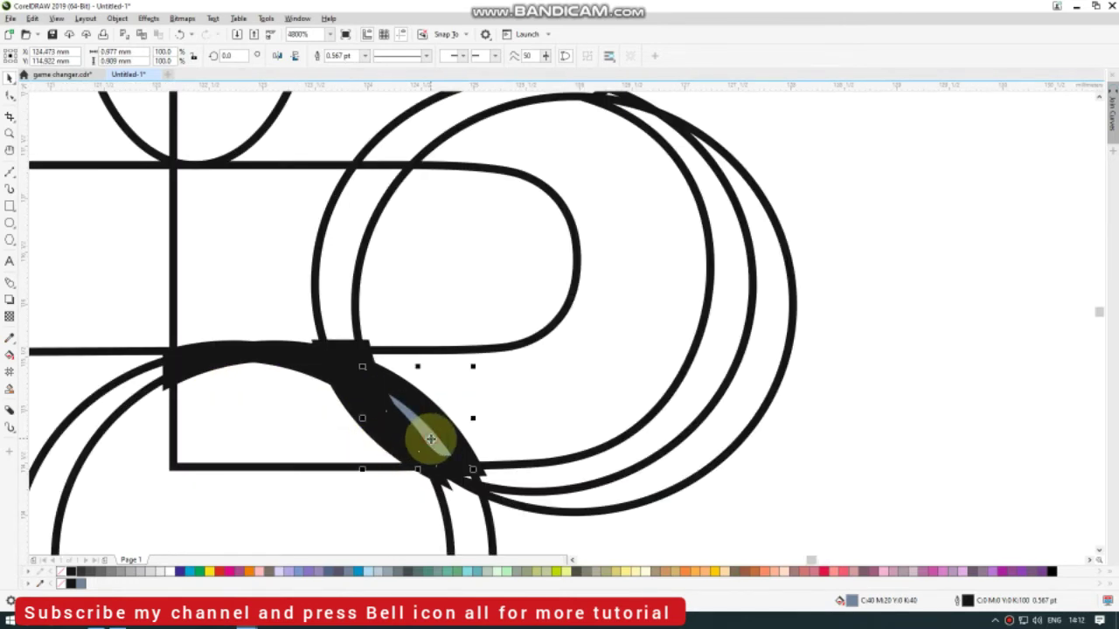
key("Delete")
left_click(339, 358)
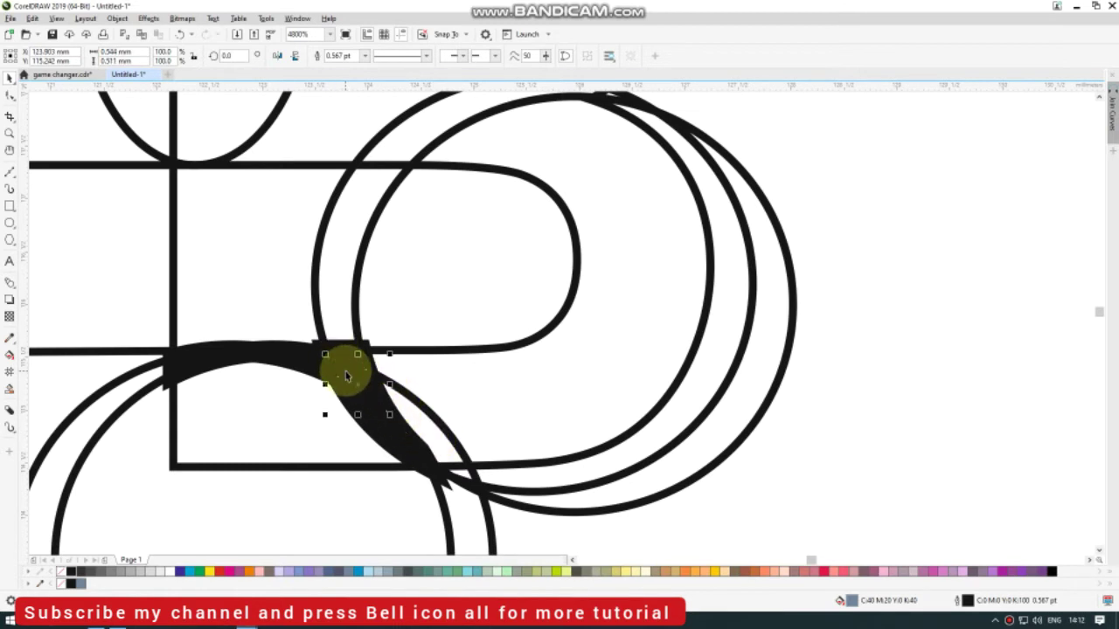
key("ctrl+r")
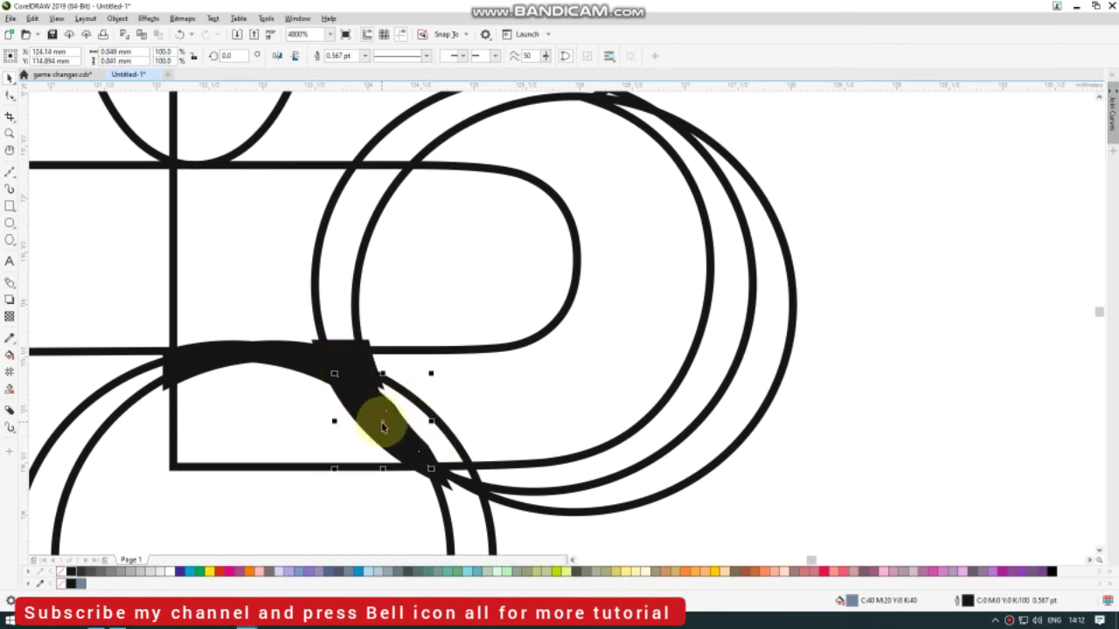
key("ctrl+r")
scroll(381, 427, "down", 4)
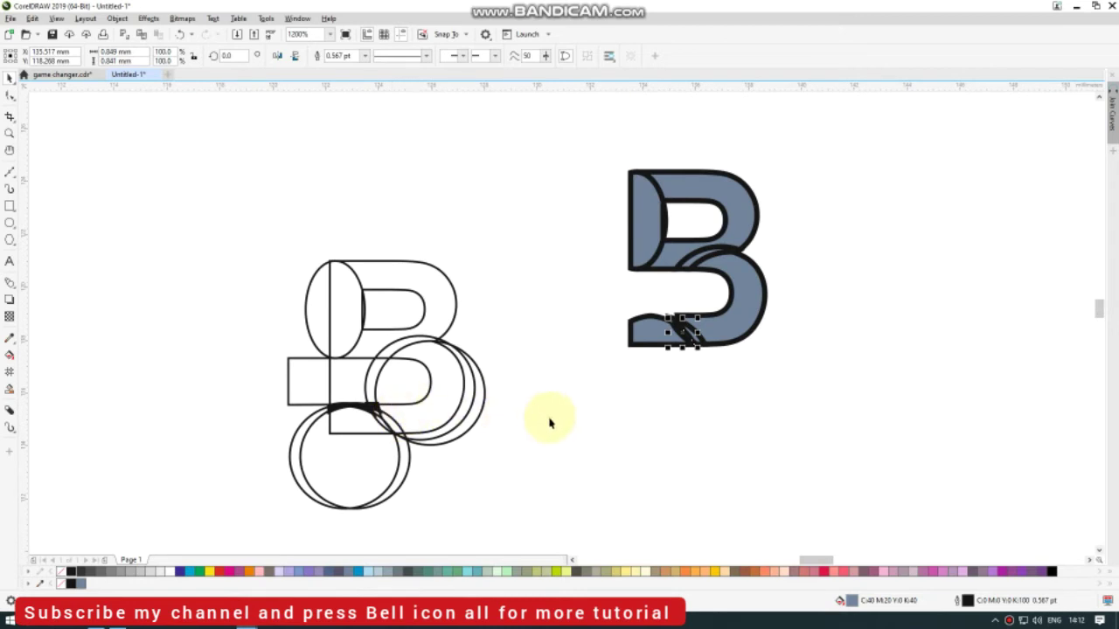
Pull the base piece out of the reassembled B and delete it.
left_click(584, 417)
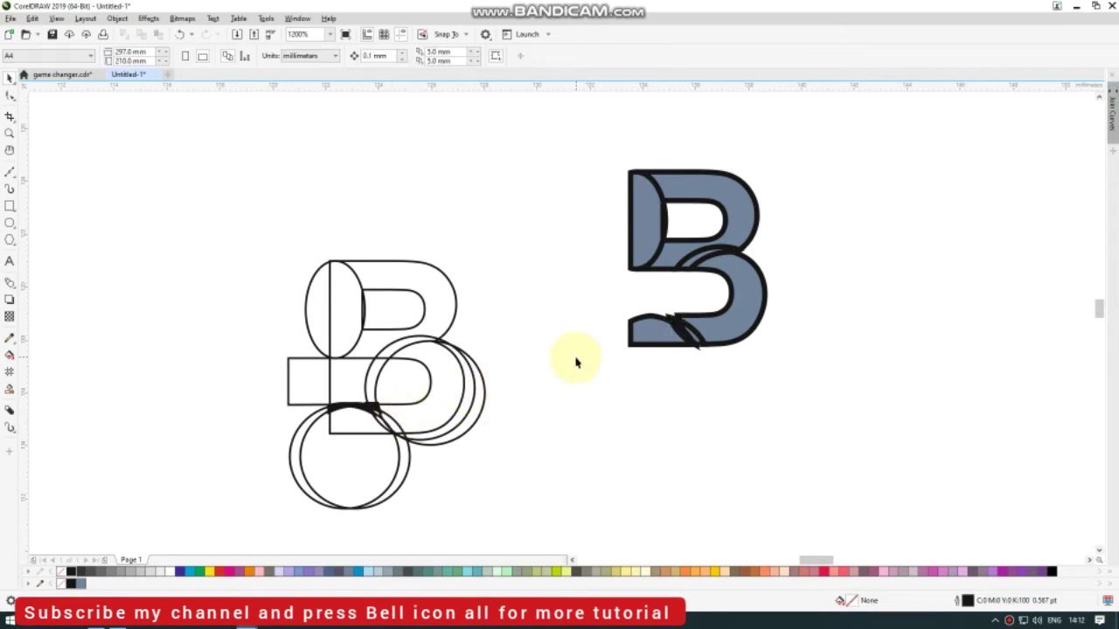
left_click(649, 336)
left_click_drag(650, 335, 622, 380)
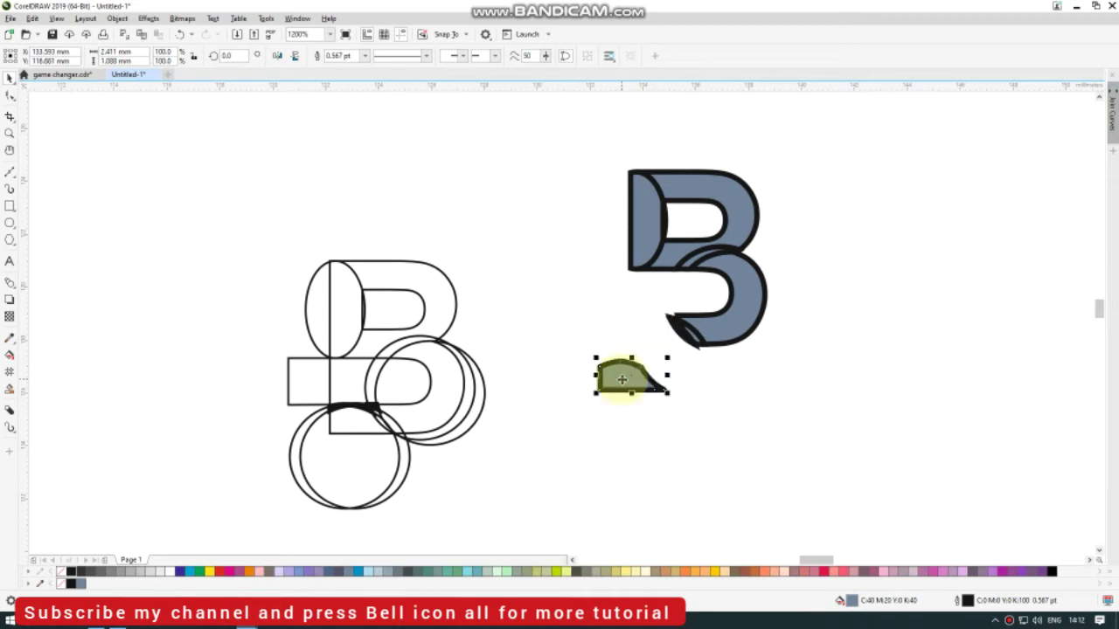
key("Delete")
scroll(687, 330, "up", 2)
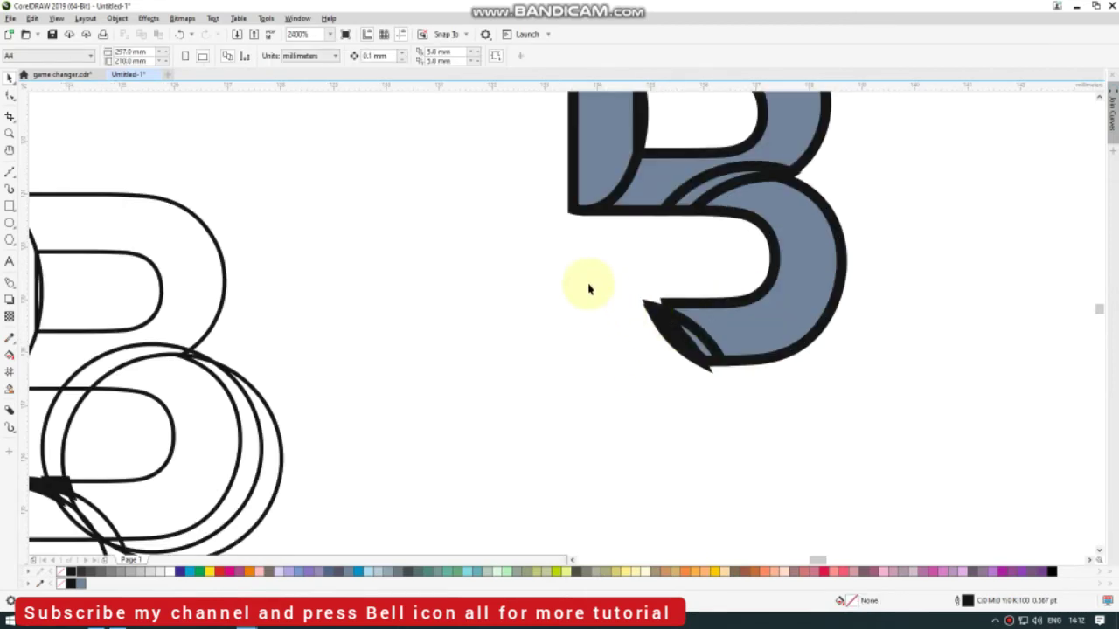
left_click(671, 336)
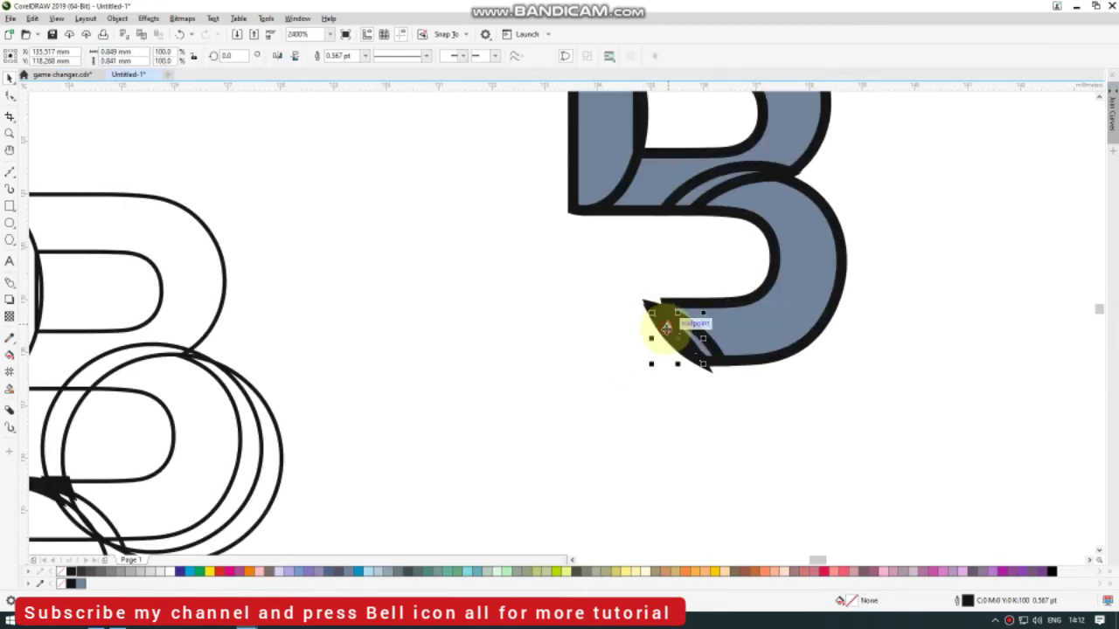
left_click_drag(663, 328, 616, 341)
key("ctrl+z")
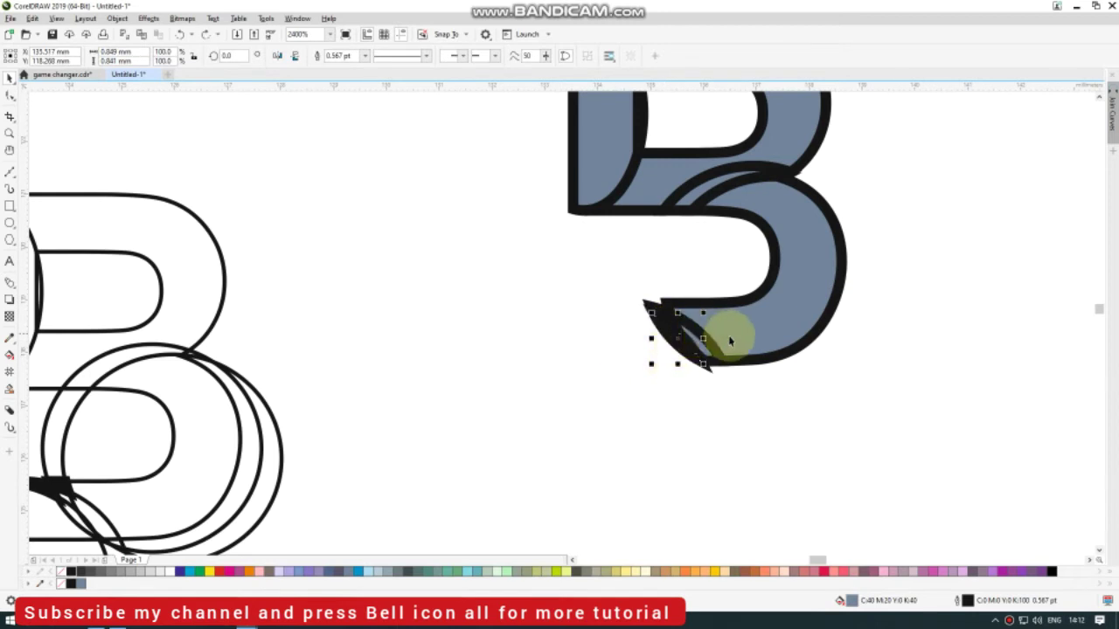
Weld the inner sliver at the lower bowl's cut end to the lower bowl.
left_click(716, 379)
left_click(698, 346)
left_click(737, 332)
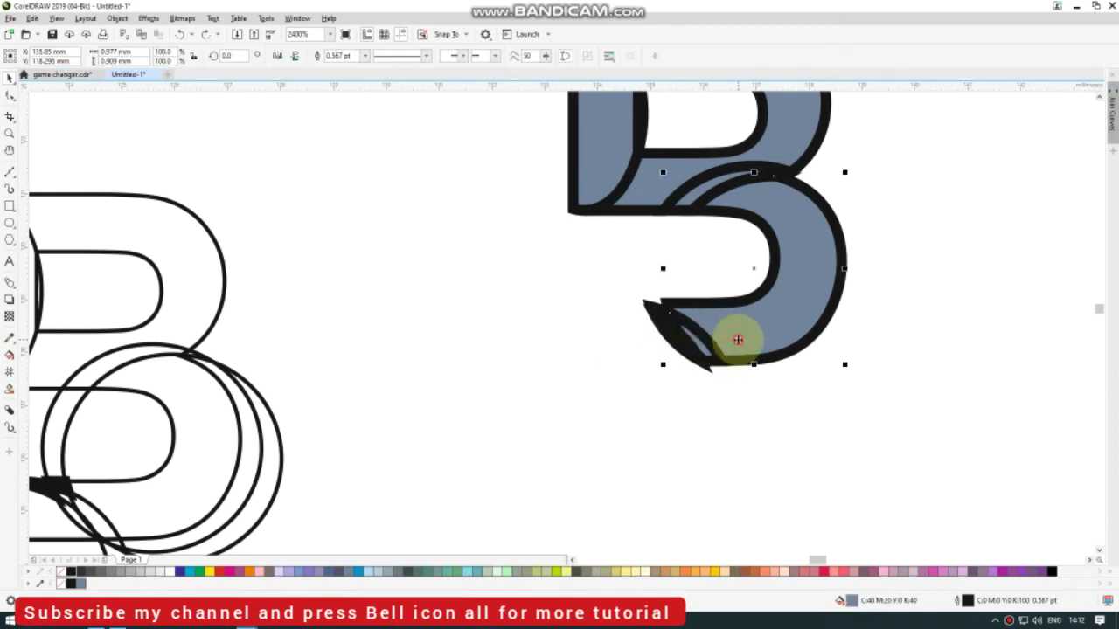
left_click(342, 58)
left_click(600, 317)
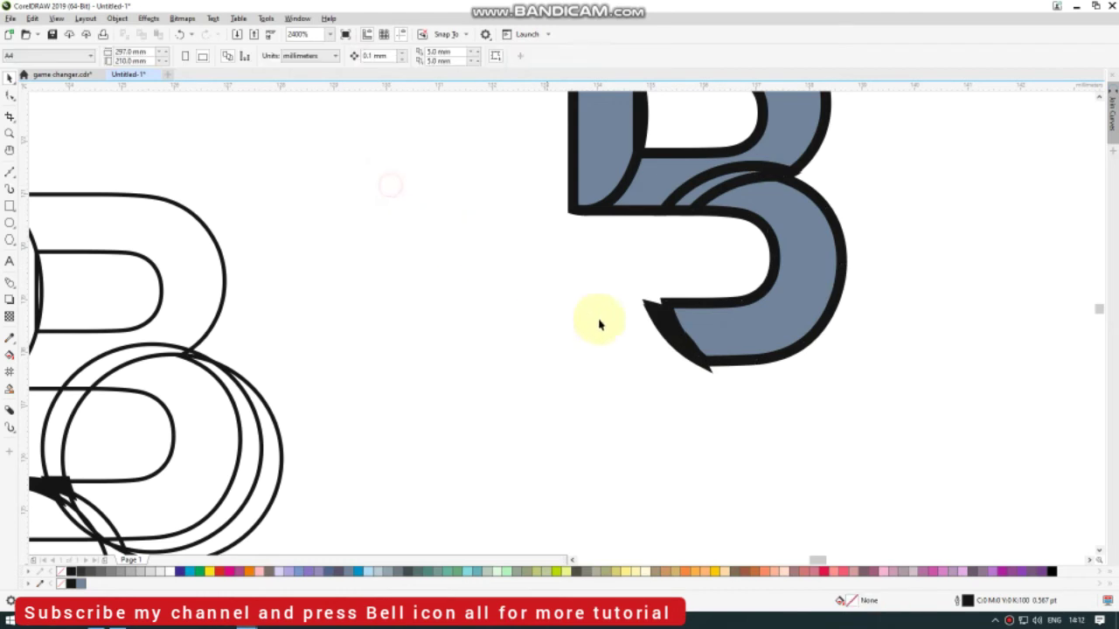
Remove the outline from the thin outer sliver at the lower bowl's cut end.
left_click(664, 332)
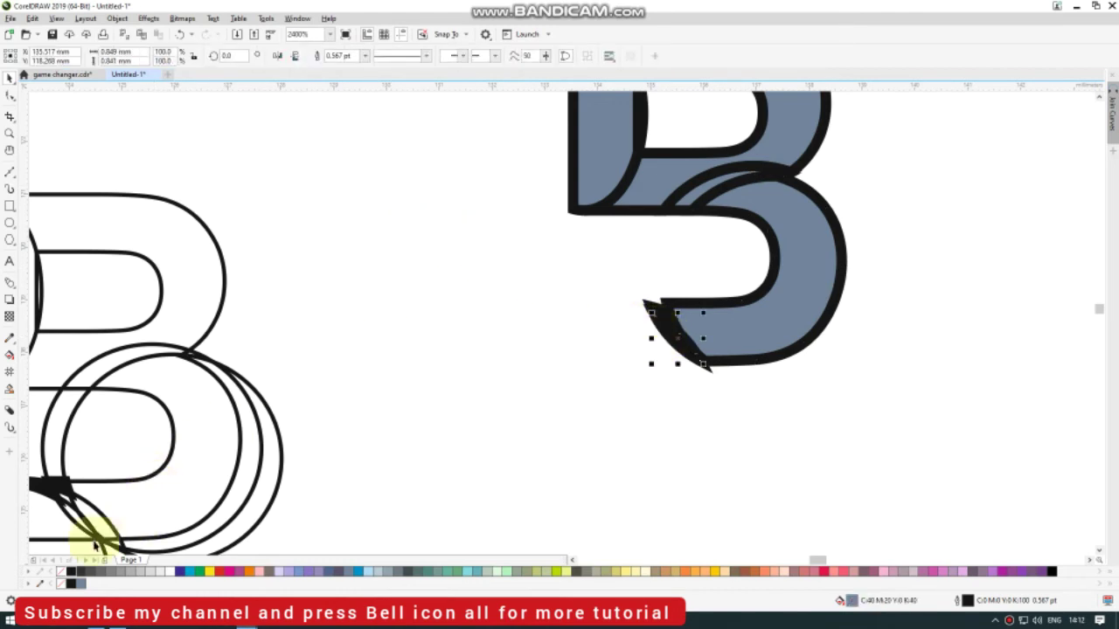
left_click(59, 572)
left_click(573, 354)
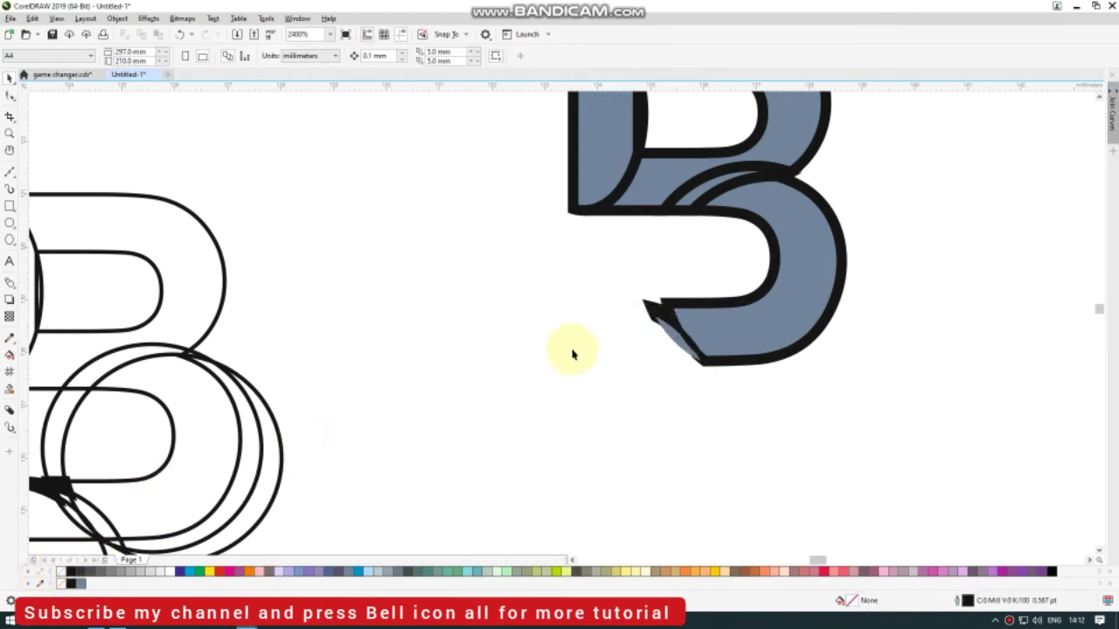
Weld the small pointed piece at the lower bowl's tip to the thin outer sliver.
left_click(647, 310)
left_click_drag(654, 312, 534, 343)
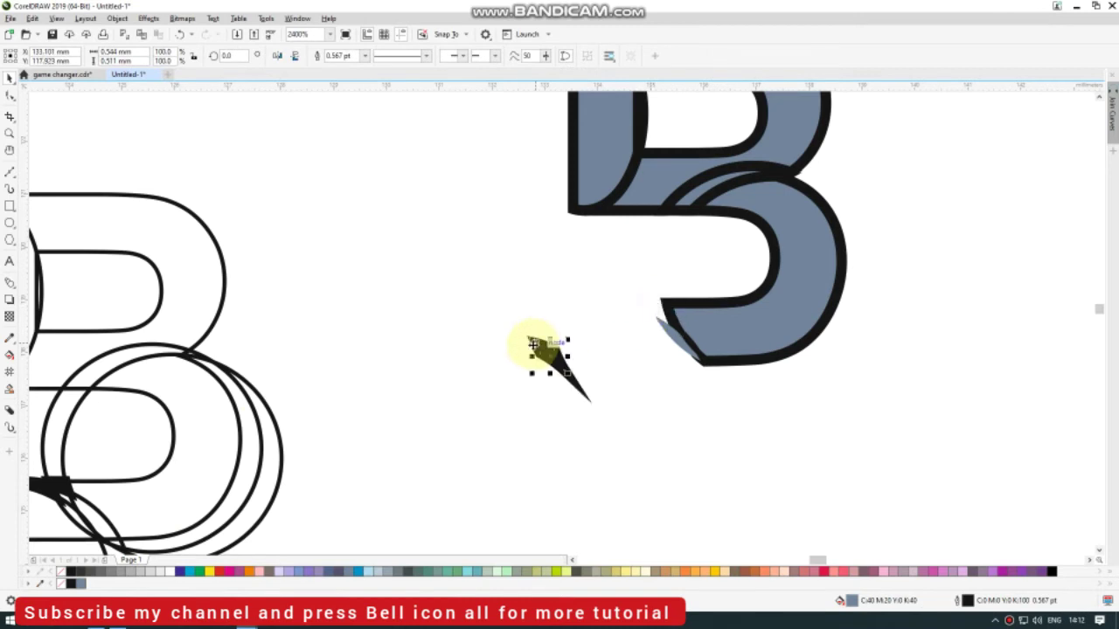
key("ctrl+z")
left_click(667, 333, "shift")
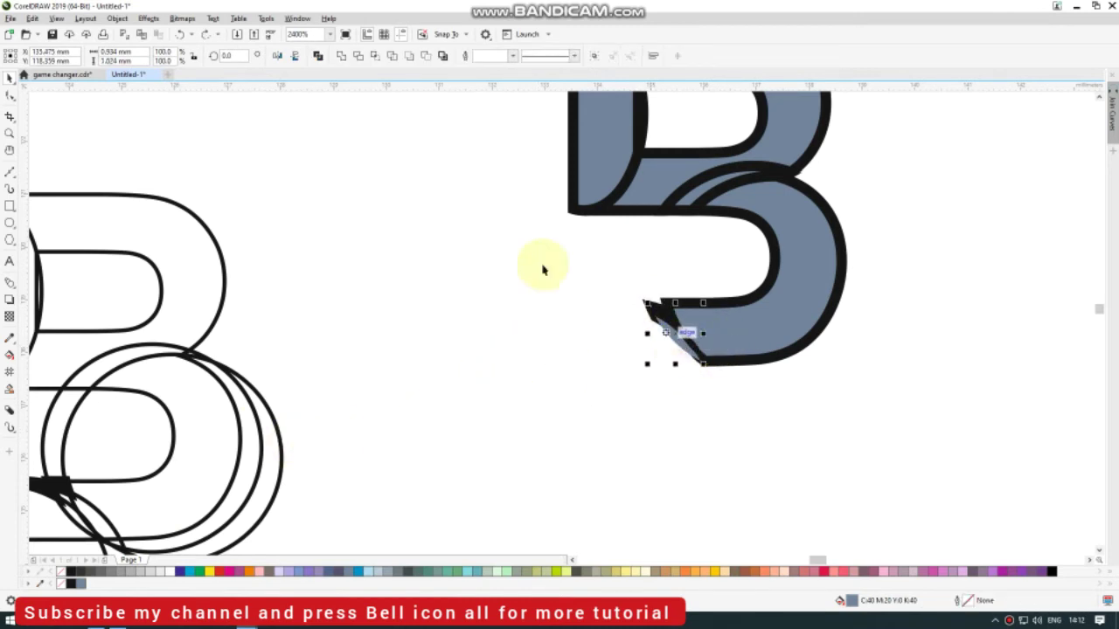
left_click(340, 57)
left_click(577, 313)
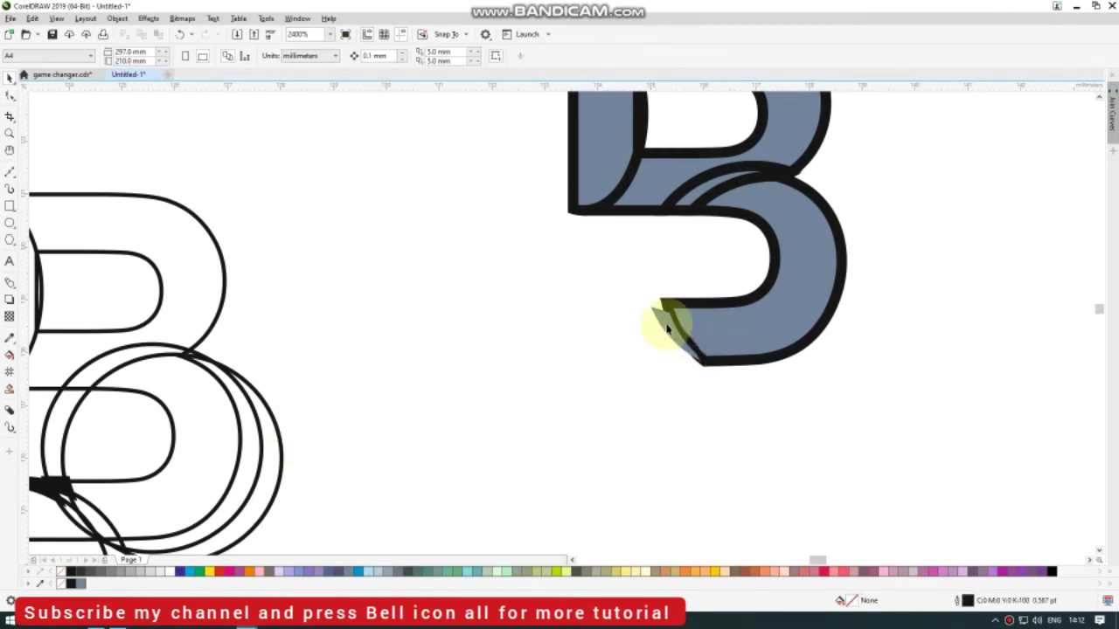
Remove the outline from the lower bowl.
left_click(688, 312)
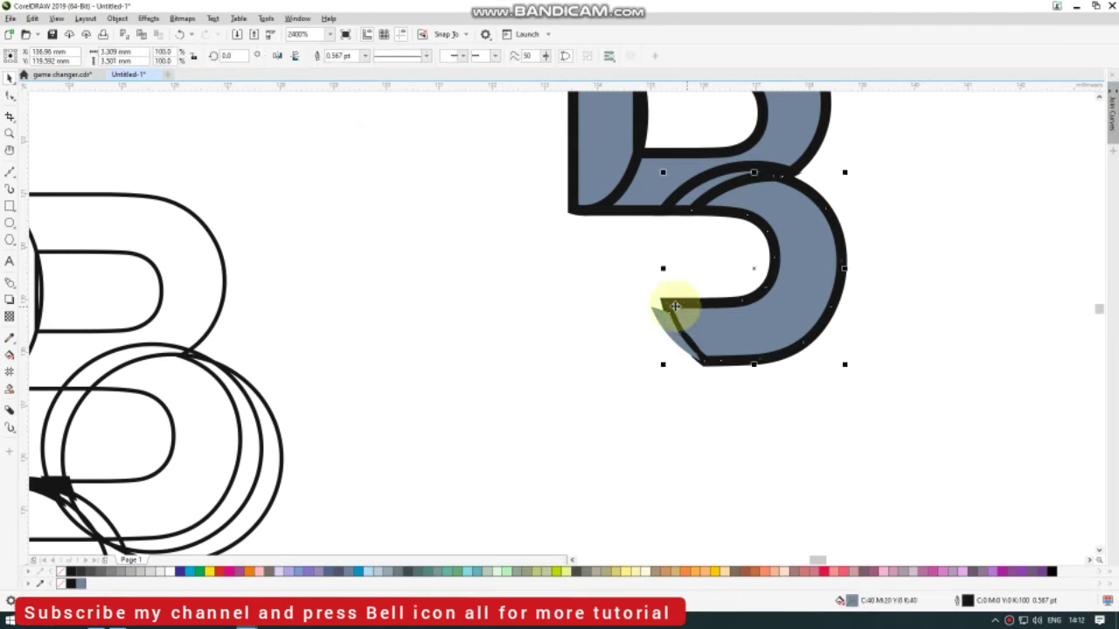
right_click(61, 573)
left_click(332, 412)
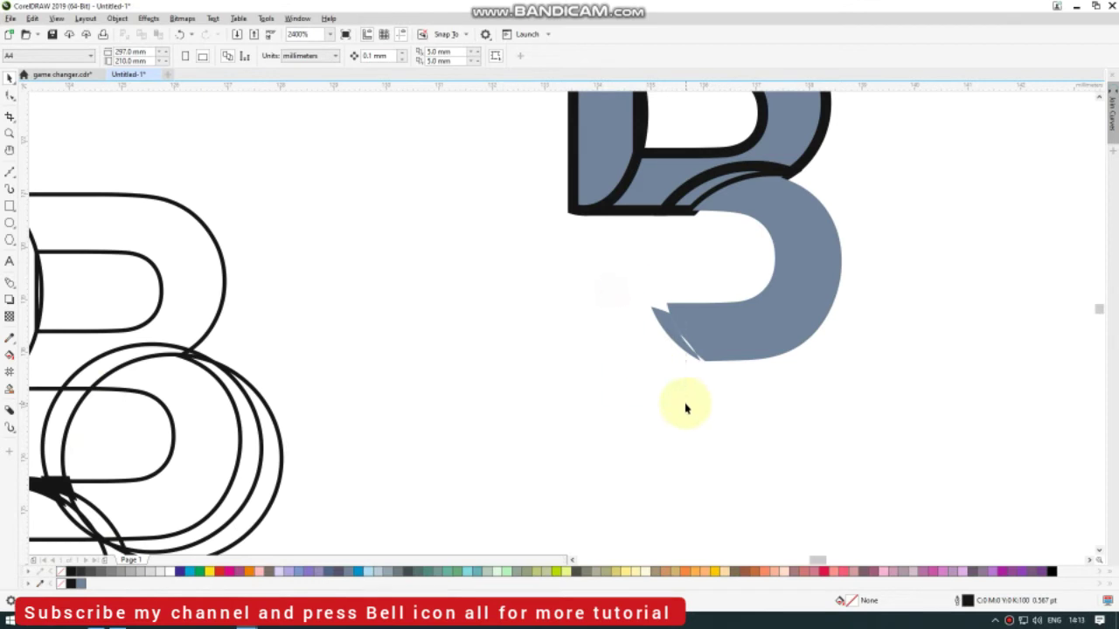
Delete the welded sliver beside the lower bowl's cut end.
left_click_drag(604, 271, 723, 417)
key("Delete")
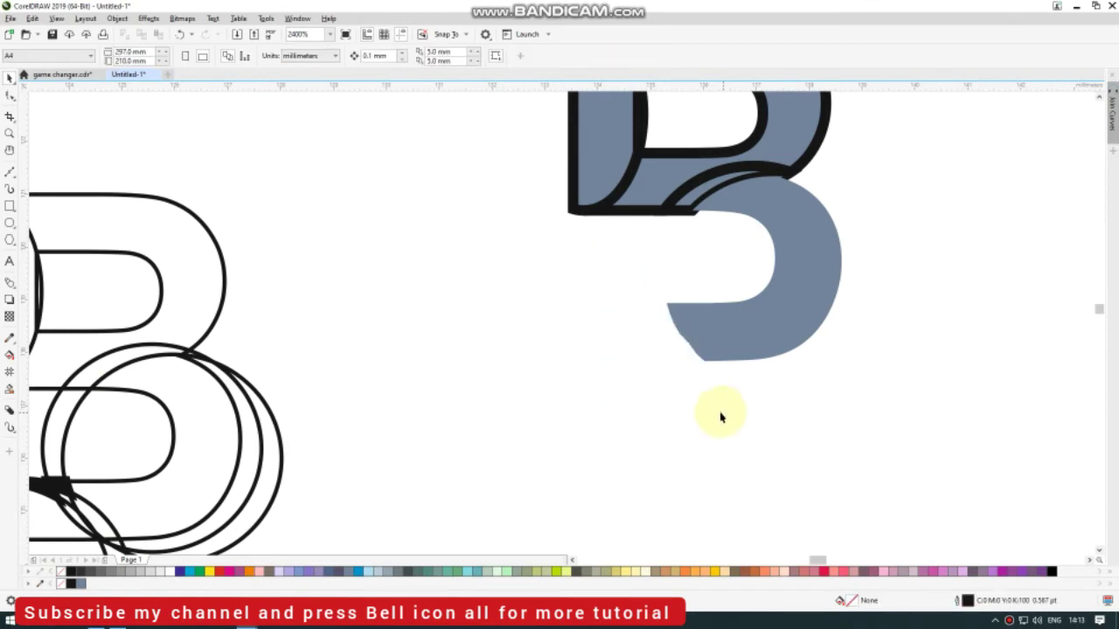
scroll(721, 410, "down", 3)
scroll(730, 242, "up", 2)
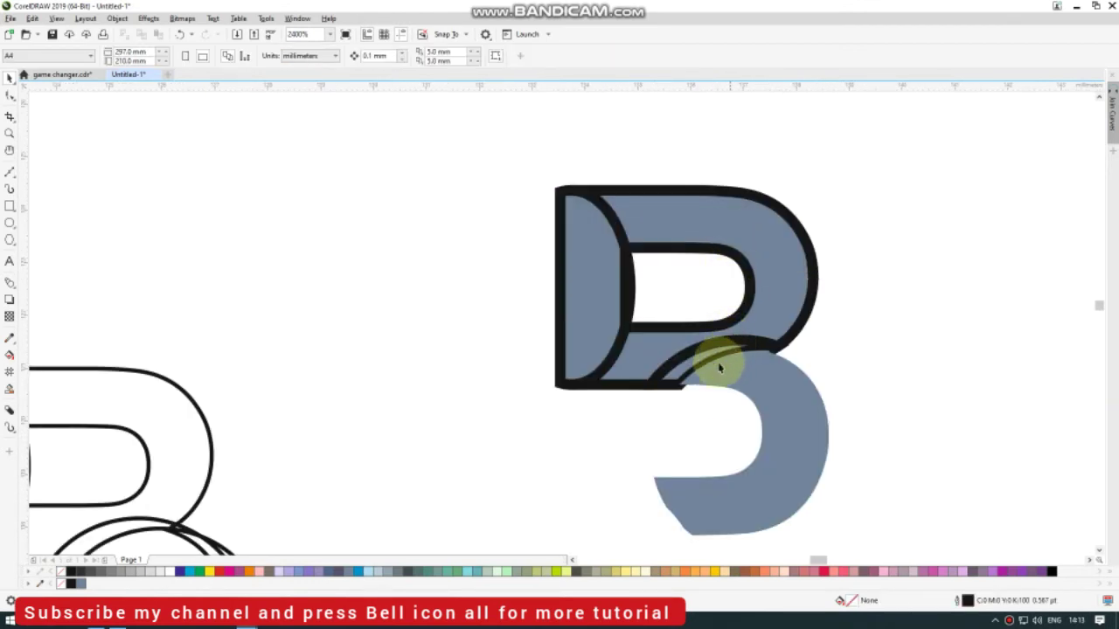
Remove the outline from all the upper pieces of the B, including the curved sliver above the lower bowl.
left_click(646, 388)
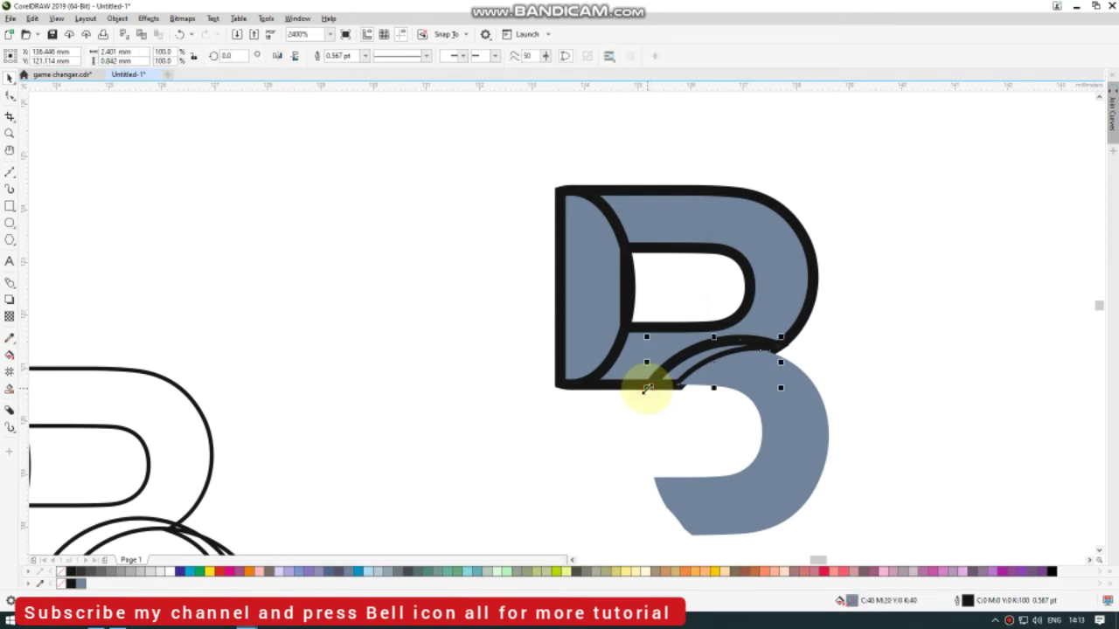
scroll(494, 315, "down", 2)
left_click_drag(450, 208, 741, 405)
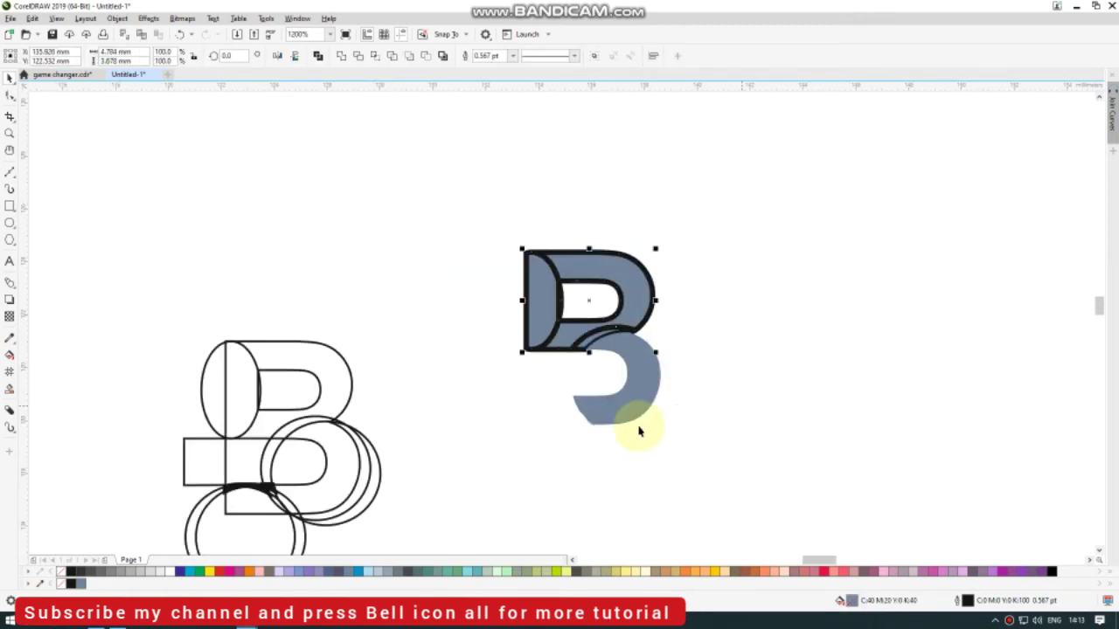
right_click(59, 584)
left_click(240, 305)
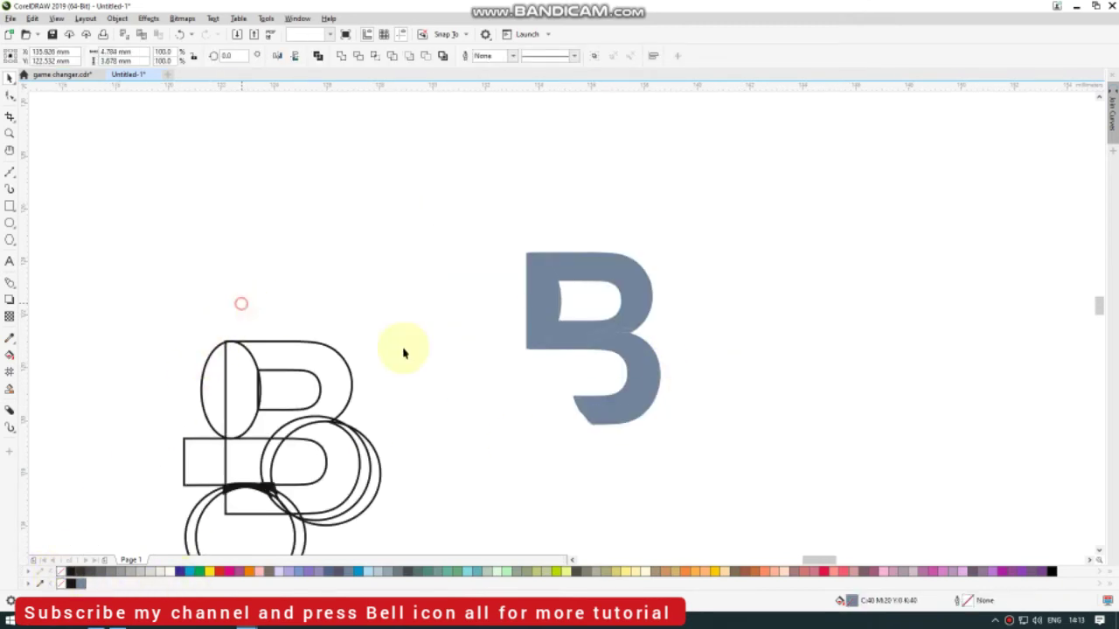
scroll(624, 315, "up", 1)
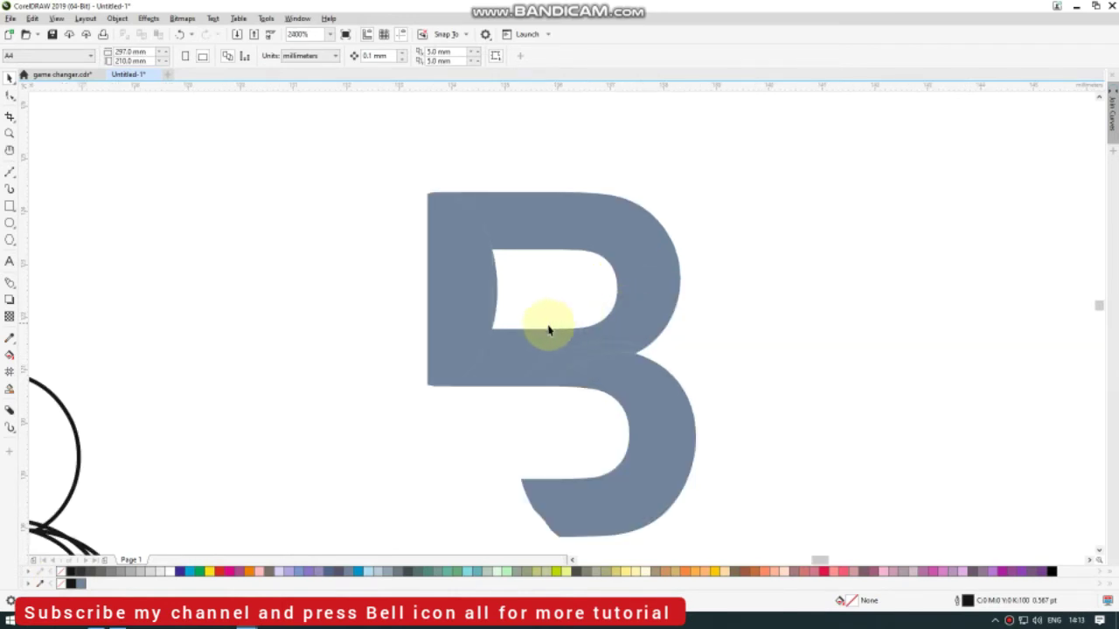
scroll(554, 398, "down", 1)
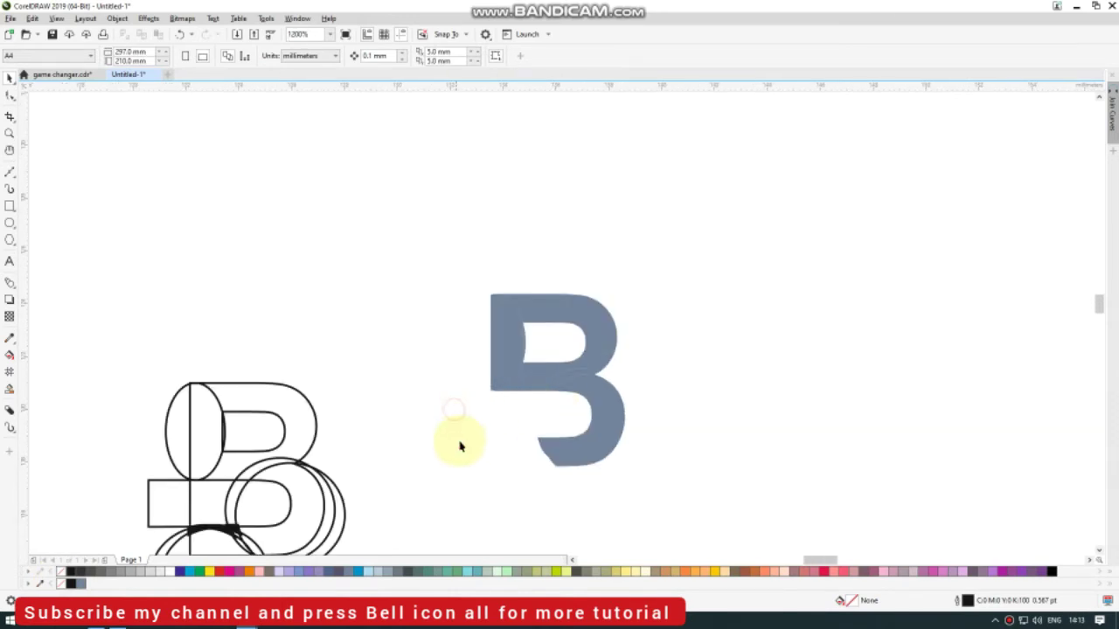
Delete the surplus nodes along the lower bowl's slanted cut end to smooth its edge.
scroll(599, 474, "up", 2)
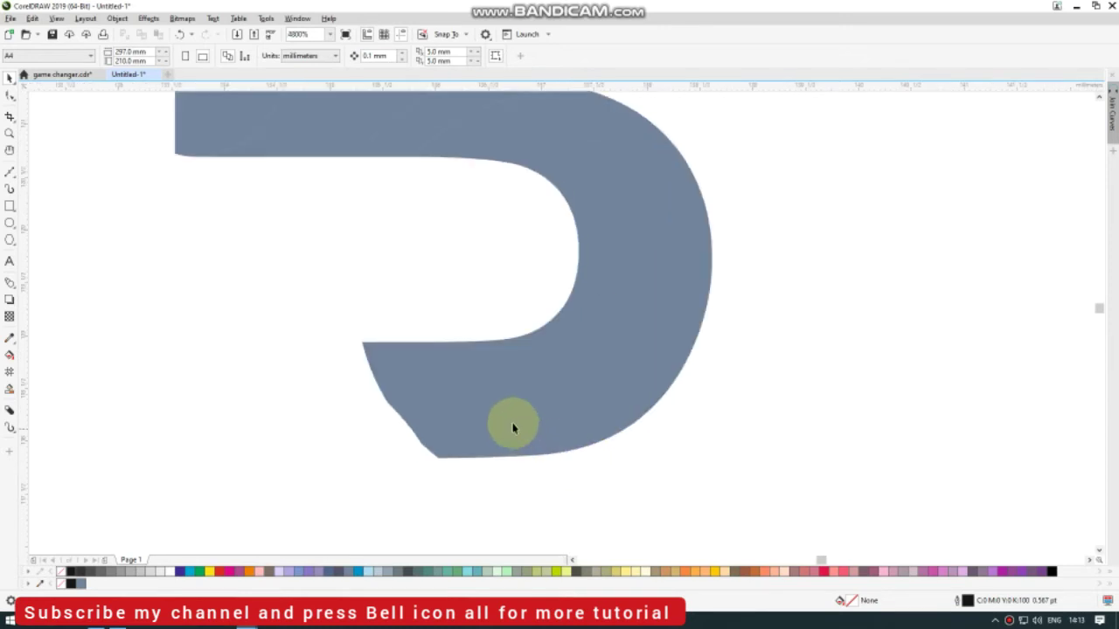
left_click(513, 428)
left_click(10, 95)
left_click_drag(350, 381, 431, 465)
left_click(95, 55)
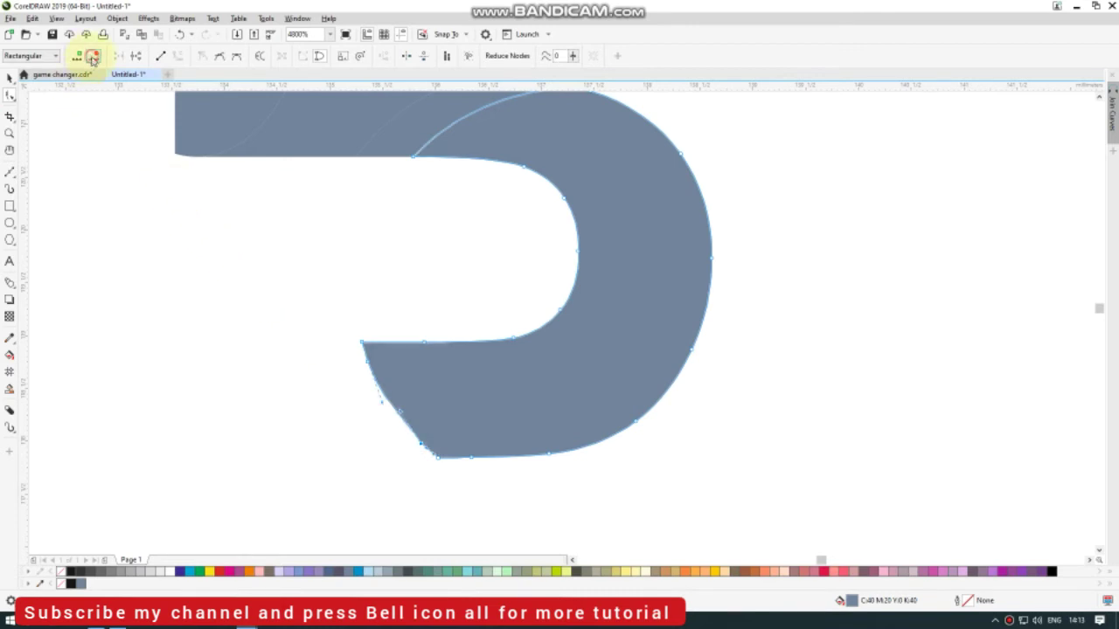
left_click(92, 56)
scroll(365, 351, "down", 2)
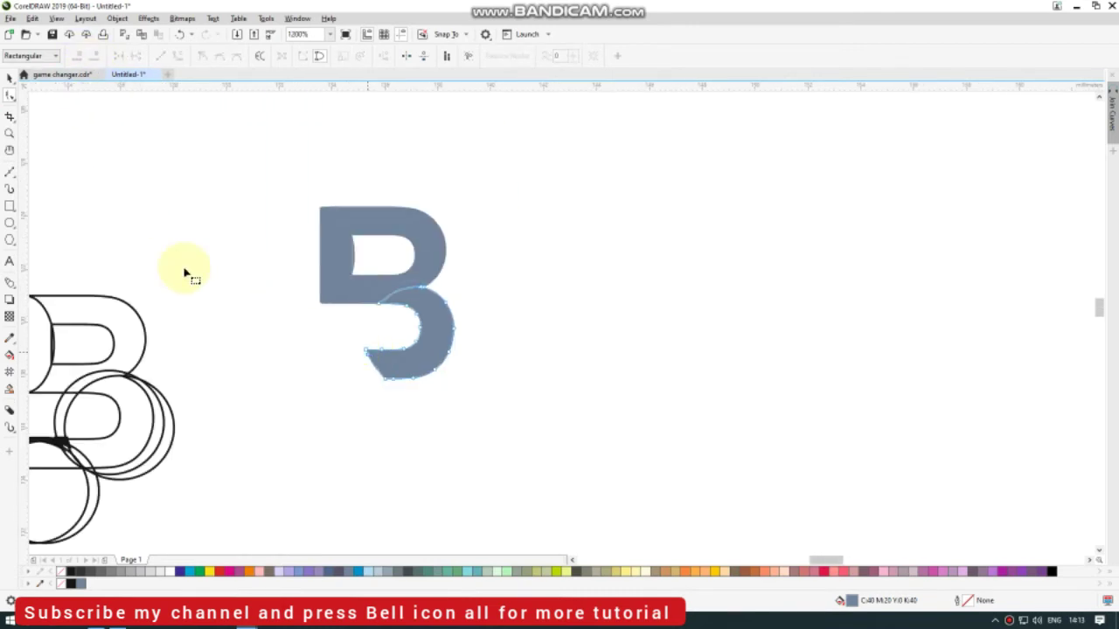
left_click(9, 77)
left_click(577, 288)
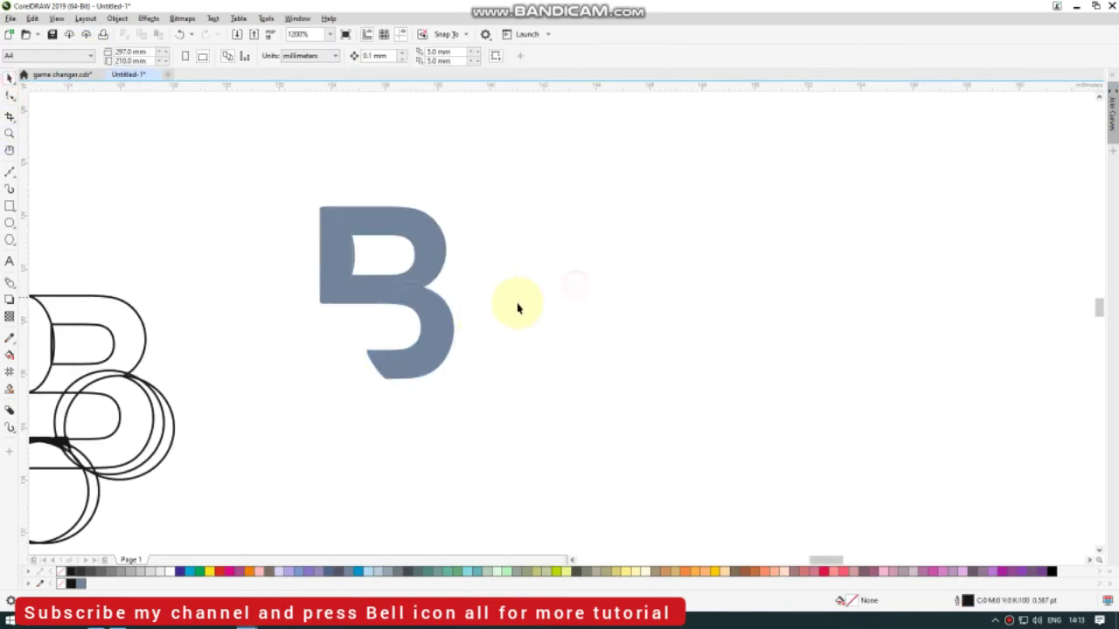
Apply a linear fountain fill to the upper bowl, running from red at its top edge to black near its base.
left_click(429, 250)
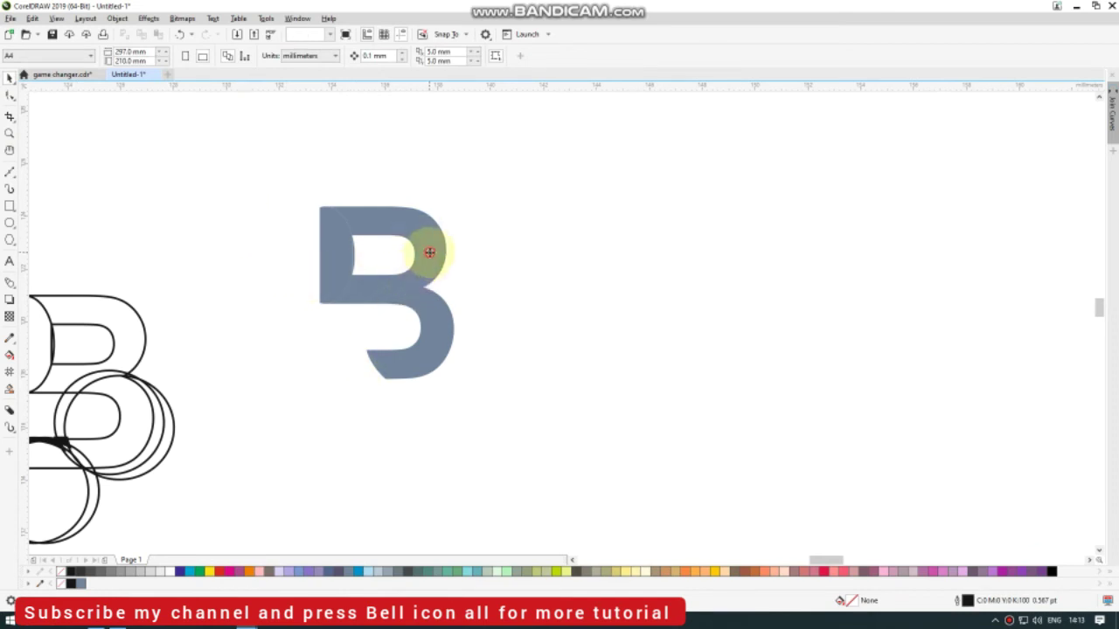
left_click(9, 389)
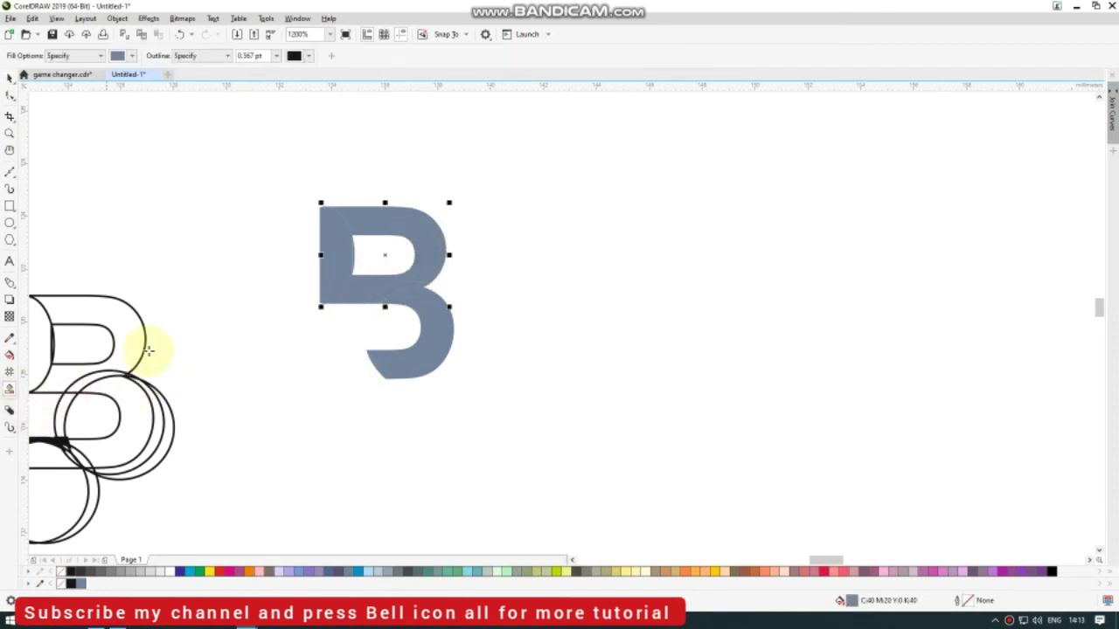
left_click(11, 356)
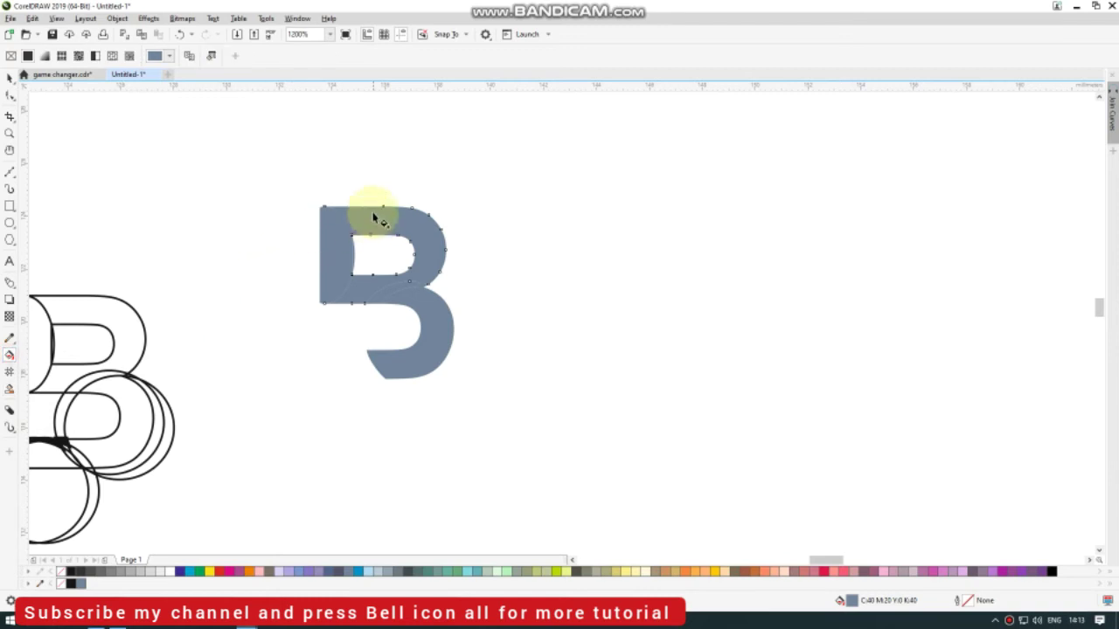
left_click_drag(371, 208, 398, 291)
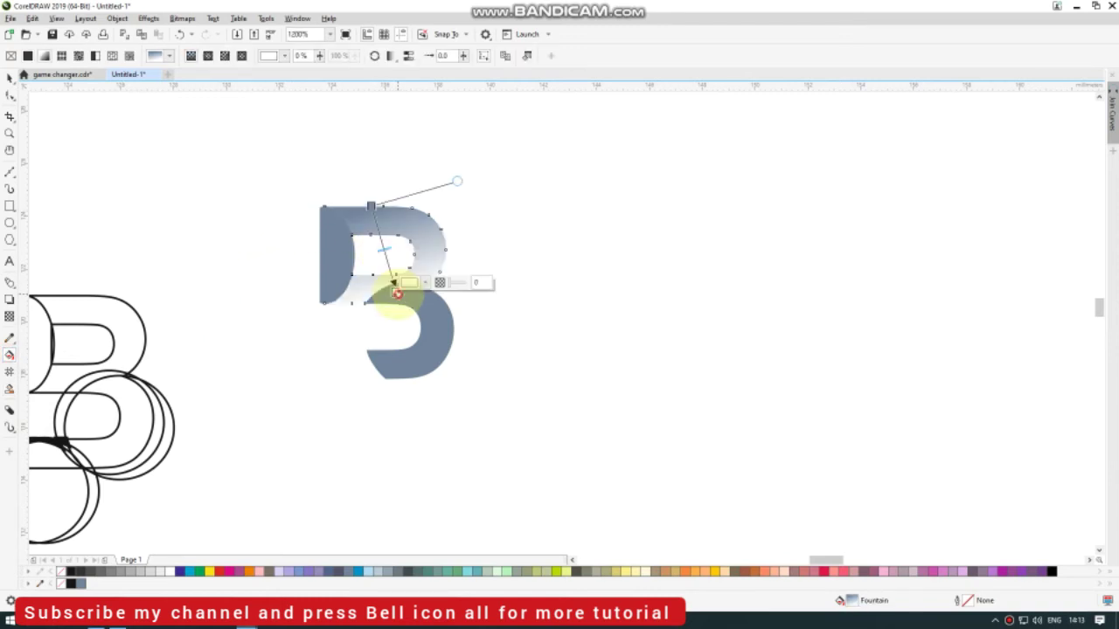
left_click(69, 573)
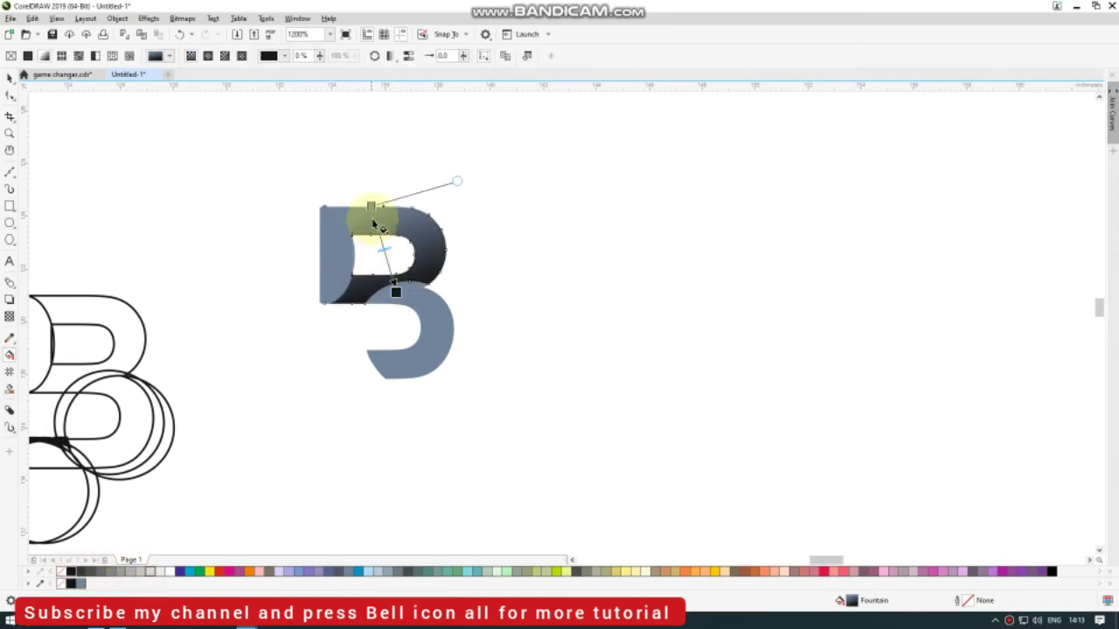
left_click(219, 571)
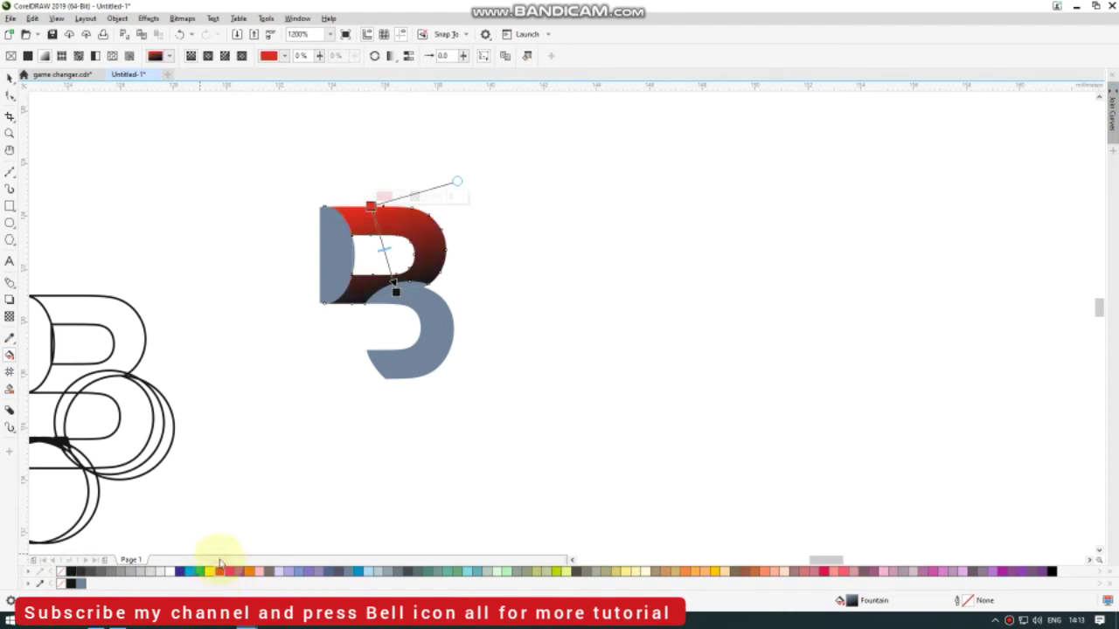
Change the upper bowl's gradient to elliptical, centre it in the counter, and extend it just past the bowl's outer curve.
left_click(207, 56)
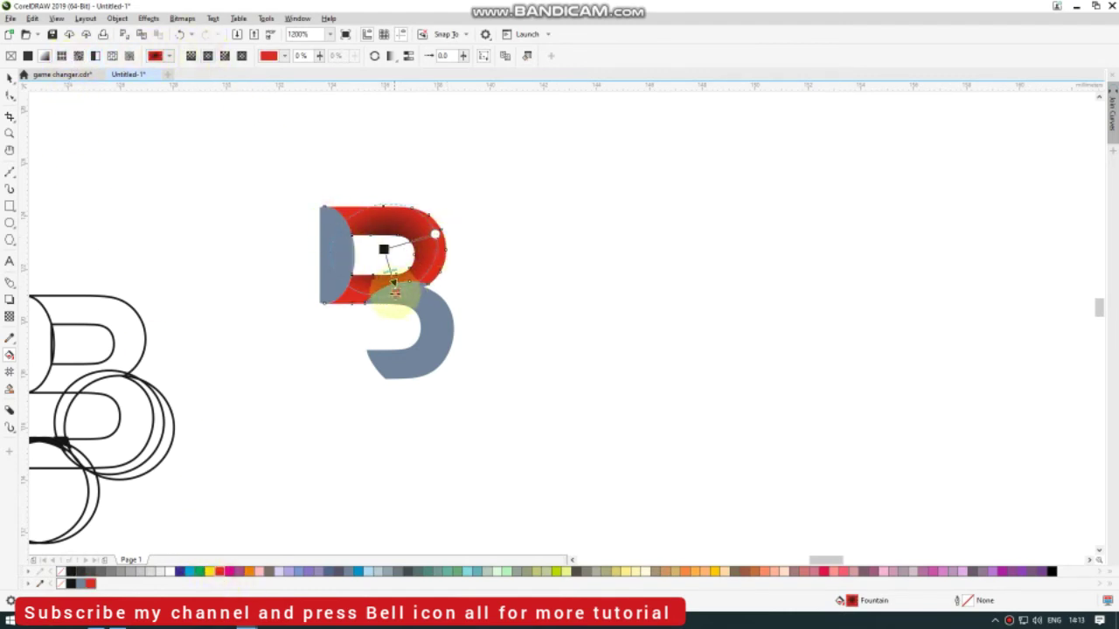
left_click_drag(395, 292, 405, 330)
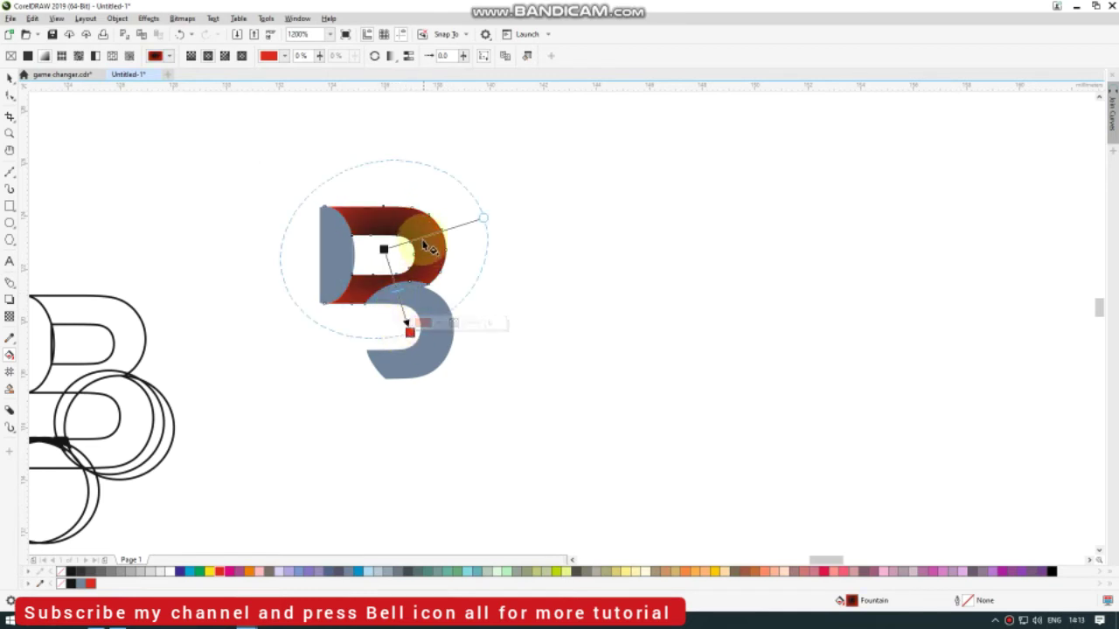
scroll(422, 240, "up", 2)
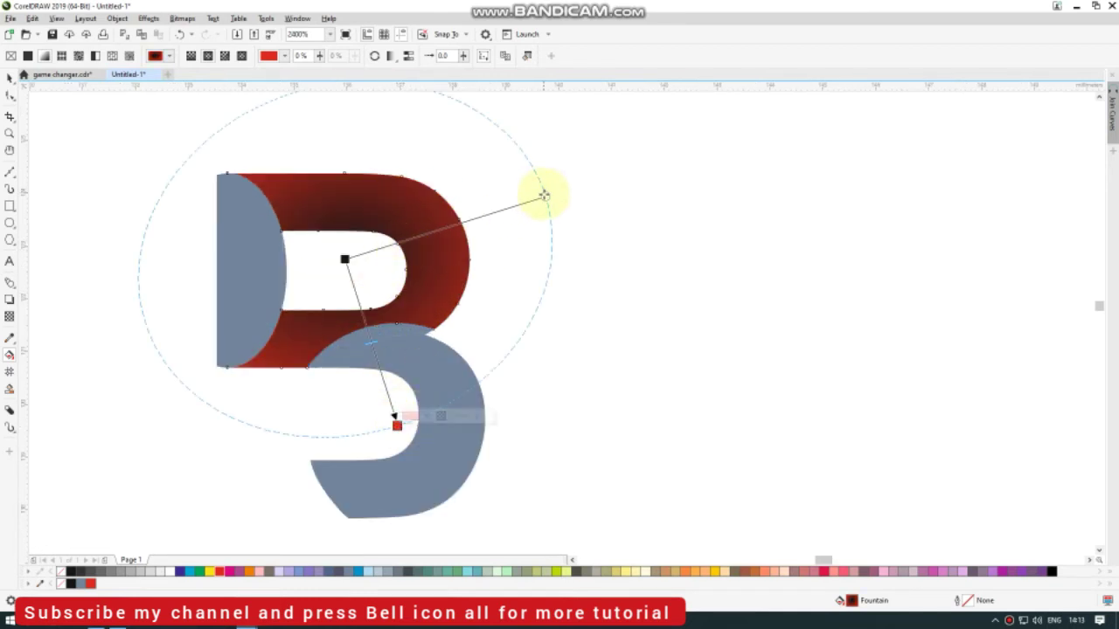
left_click_drag(544, 196, 501, 211)
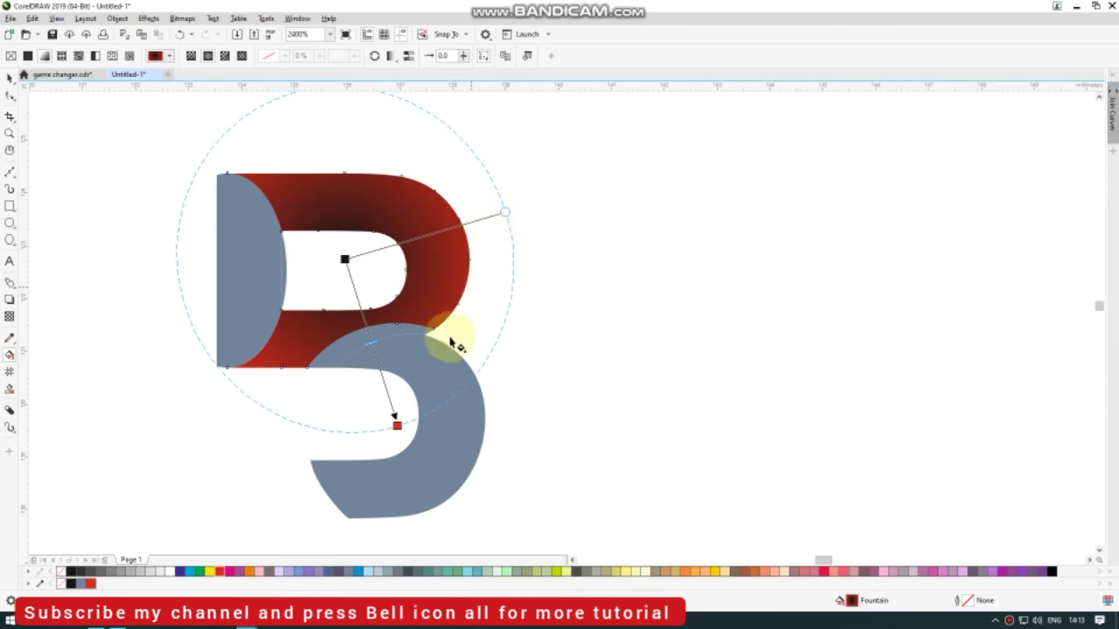
left_click_drag(344, 258, 348, 270)
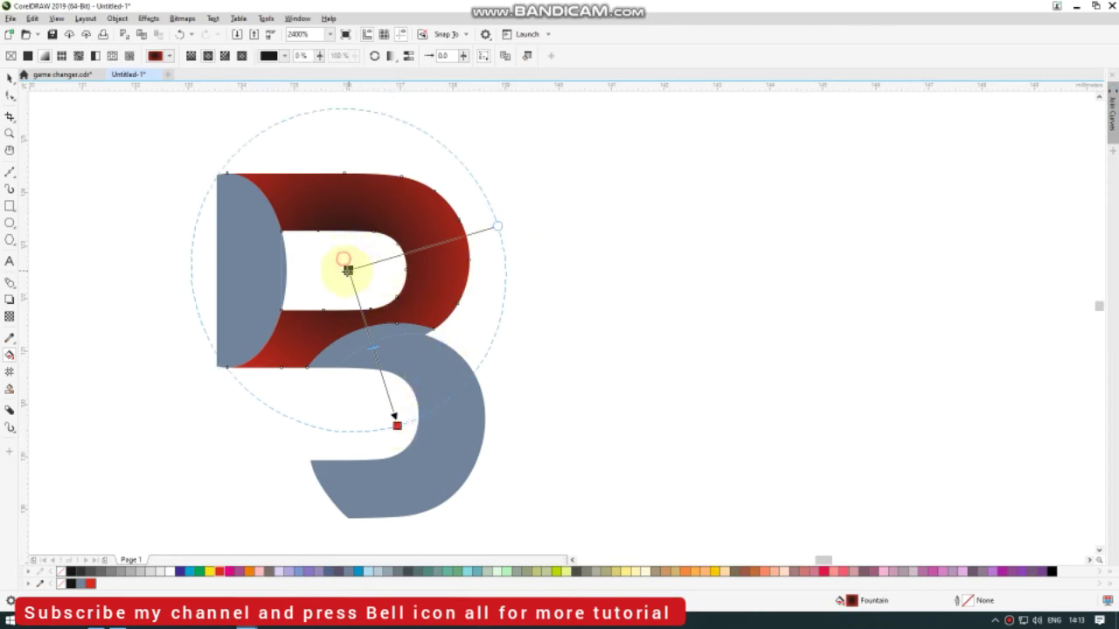
left_click(398, 428)
left_click_drag(403, 442, 474, 307)
left_click(473, 308)
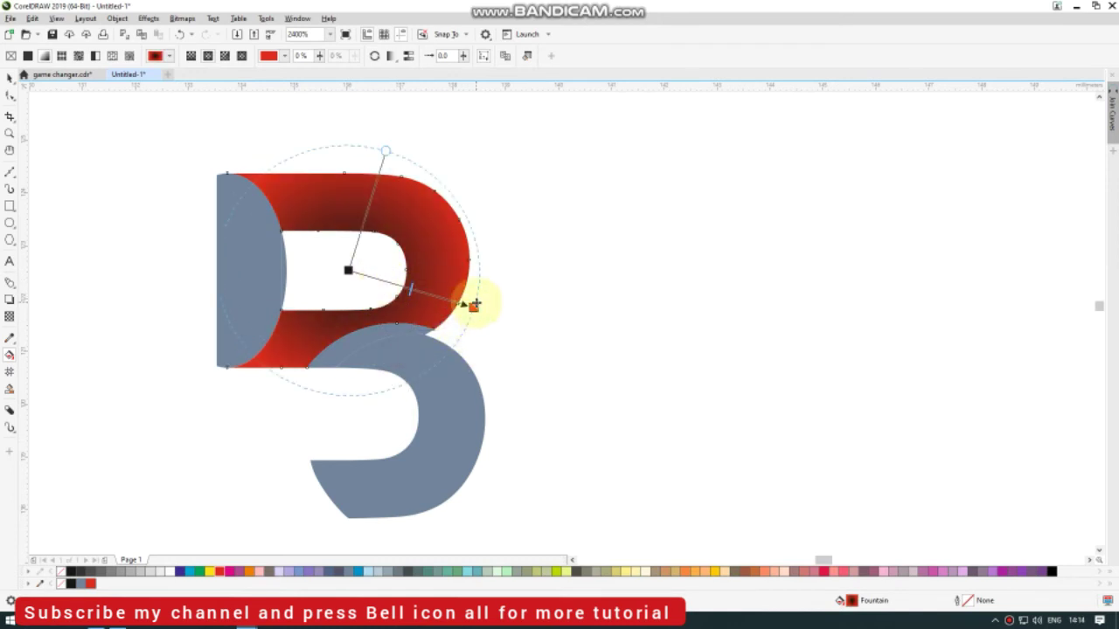
Swap the upper bowl's gradient colours to a red centre and black outer edge, and enlarge the gradient beyond the bowl.
left_click(72, 583)
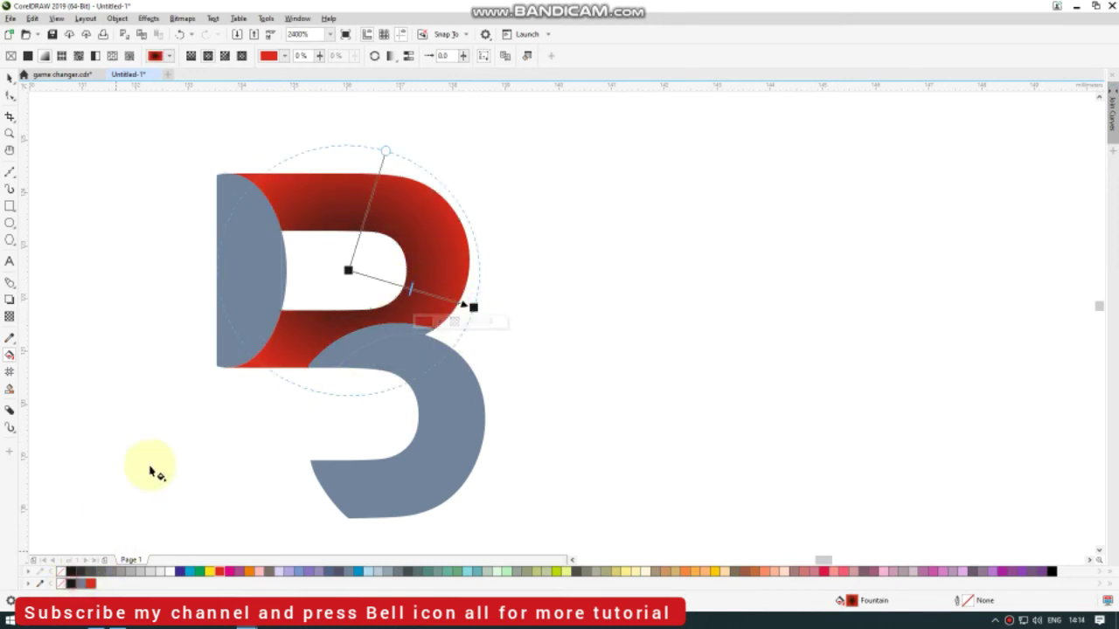
left_click(350, 269)
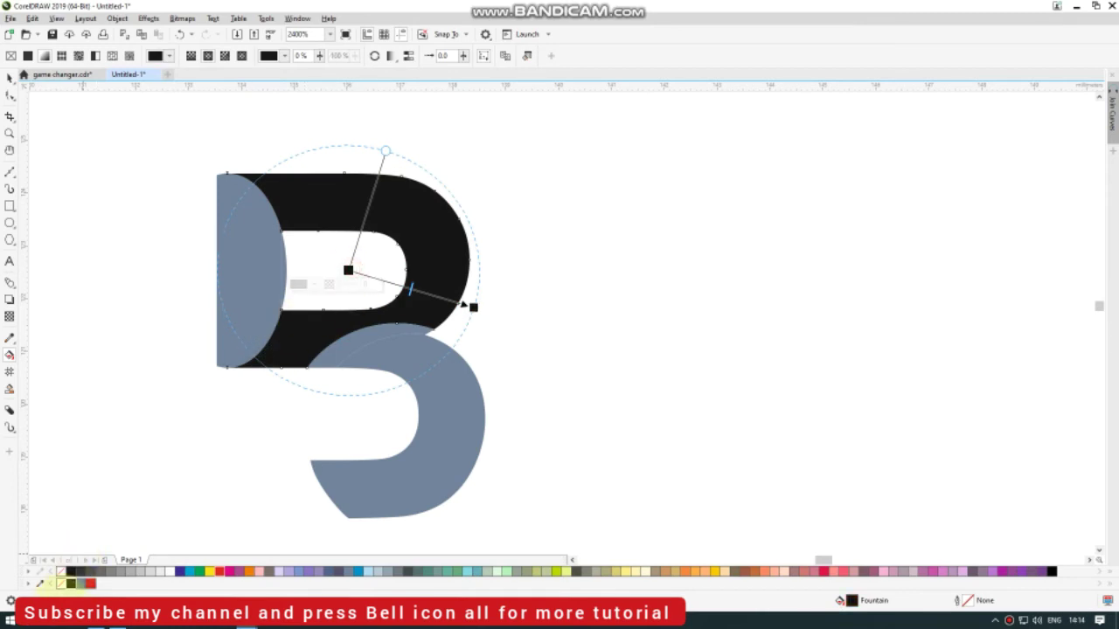
left_click(91, 584)
left_click_drag(473, 305, 521, 290)
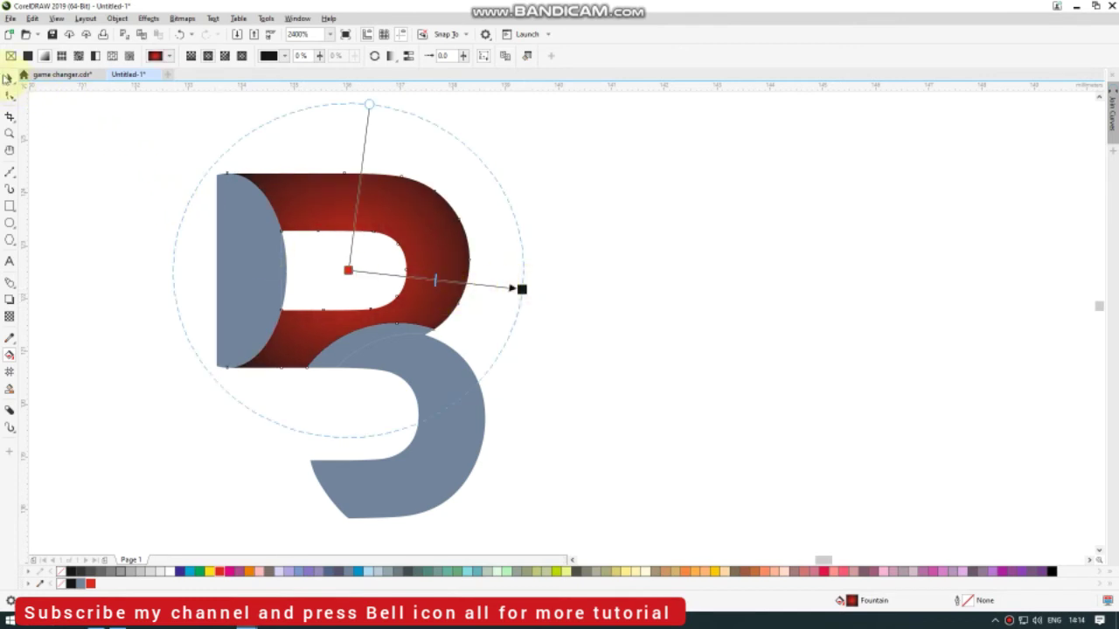
left_click(7, 76)
left_click(155, 195)
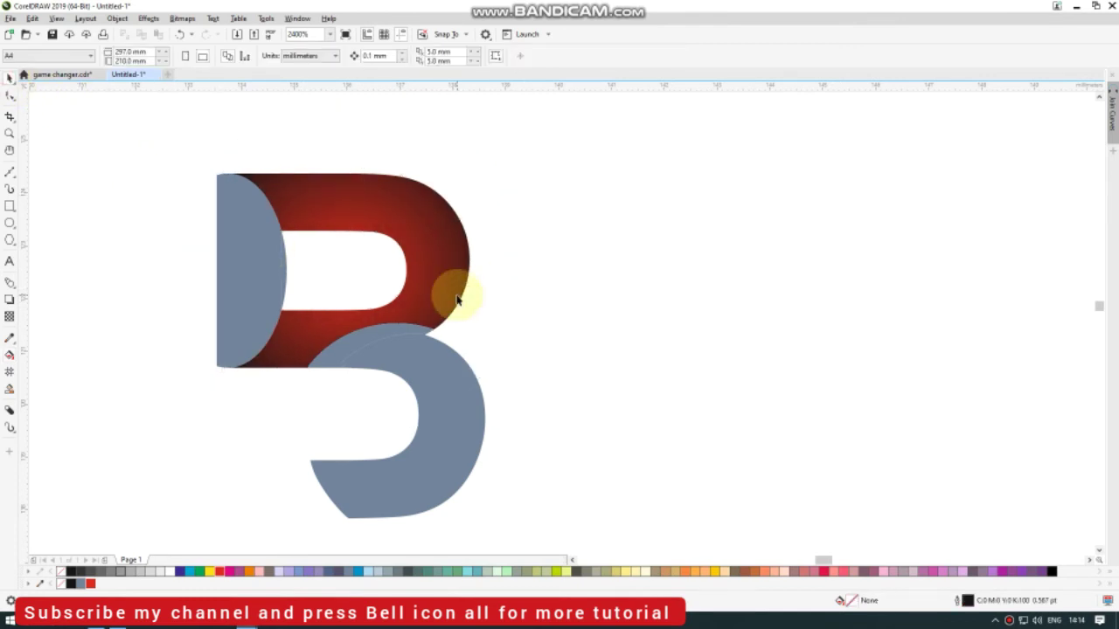
Copy the upper bowl's red-to-black fountain fill onto the lower bowl.
left_click(456, 300)
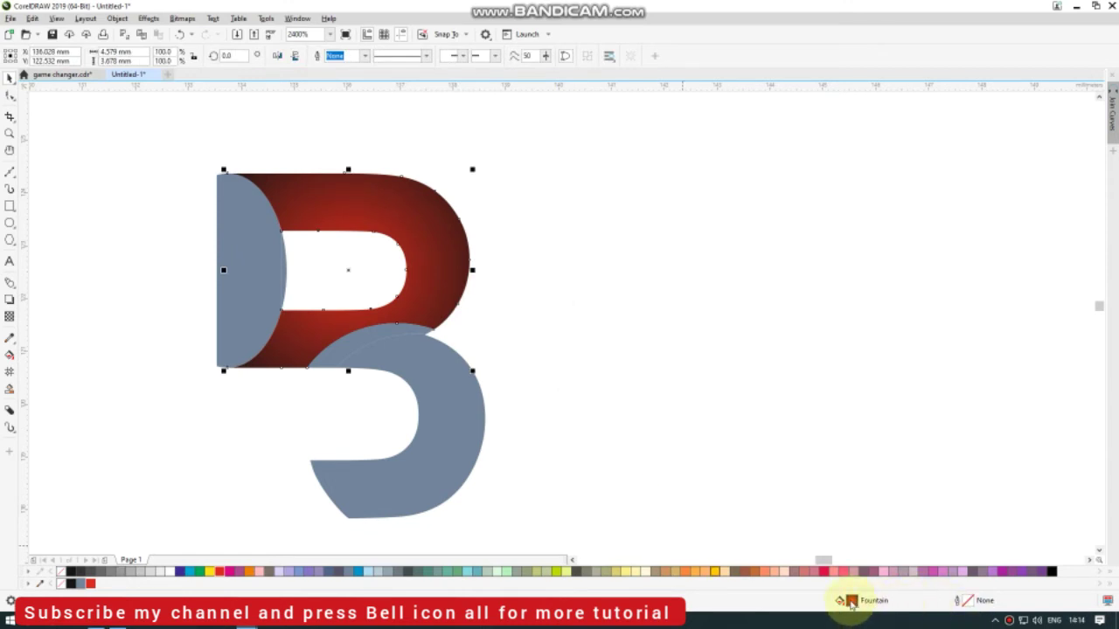
left_click_drag(848, 599, 413, 479)
left_click(545, 465)
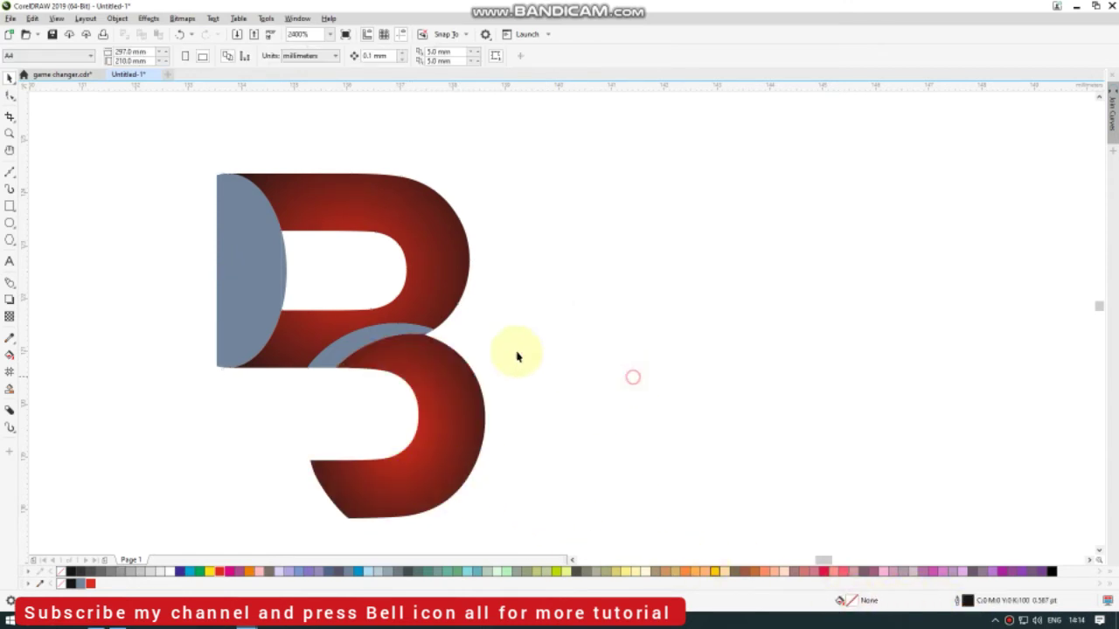
Give the curved sliver between the bowls a linear gradient from light grey at its upper tip to black at its lower end.
left_click(383, 335)
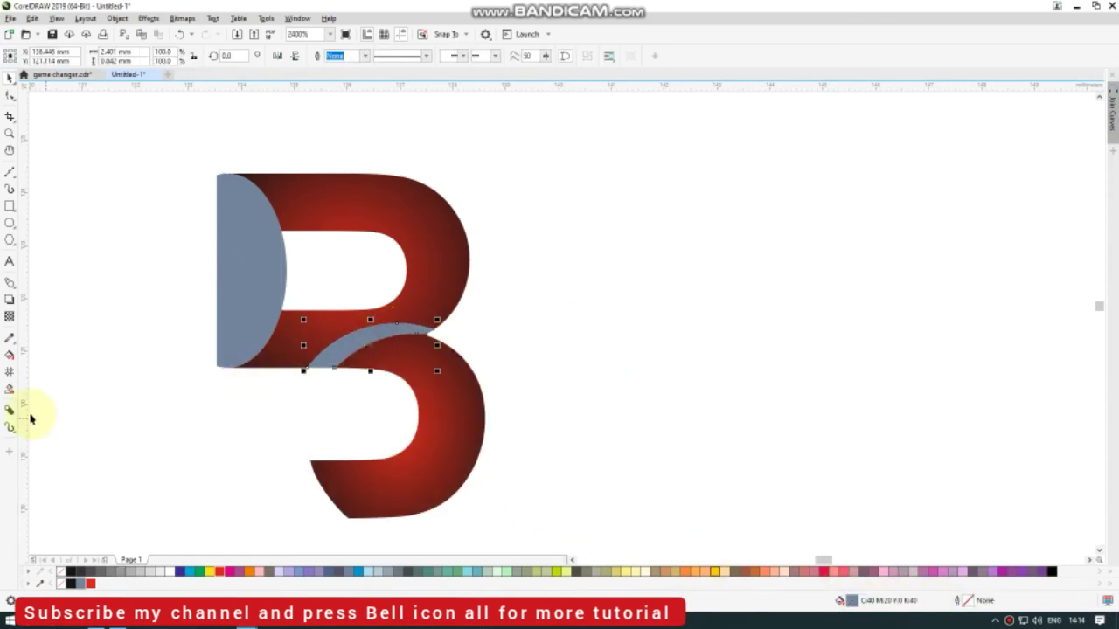
left_click(10, 354)
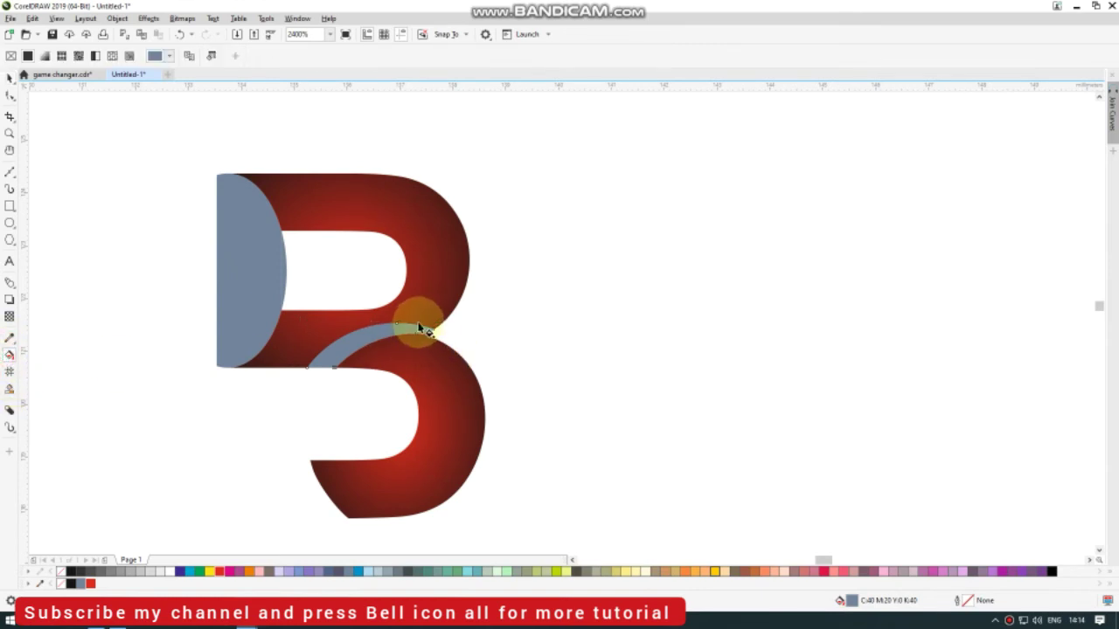
left_click_drag(420, 328, 307, 352)
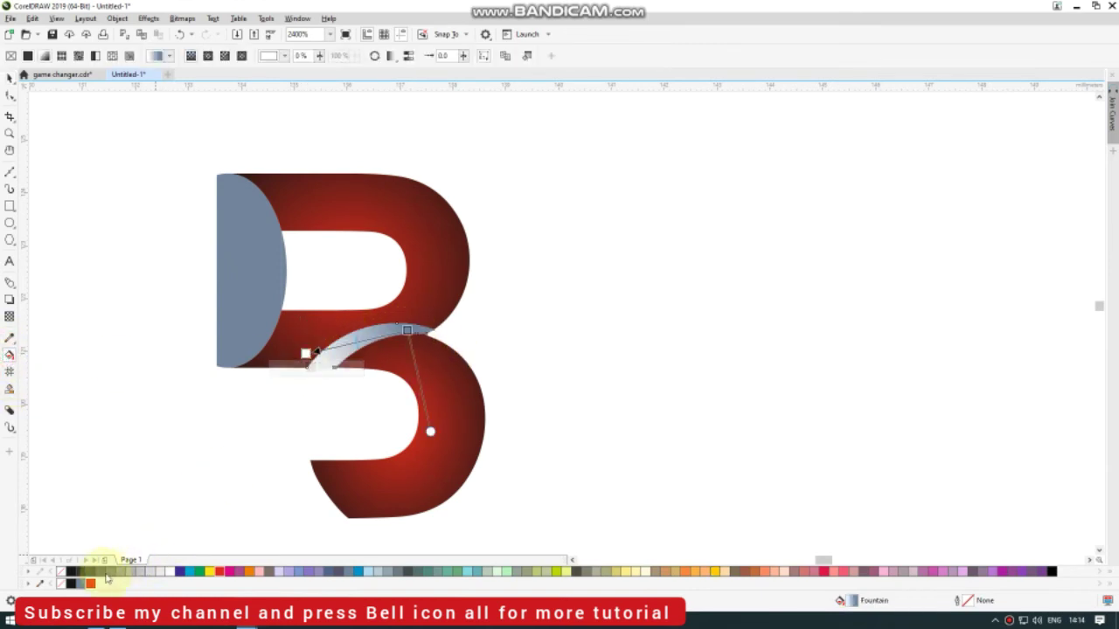
left_click(69, 572)
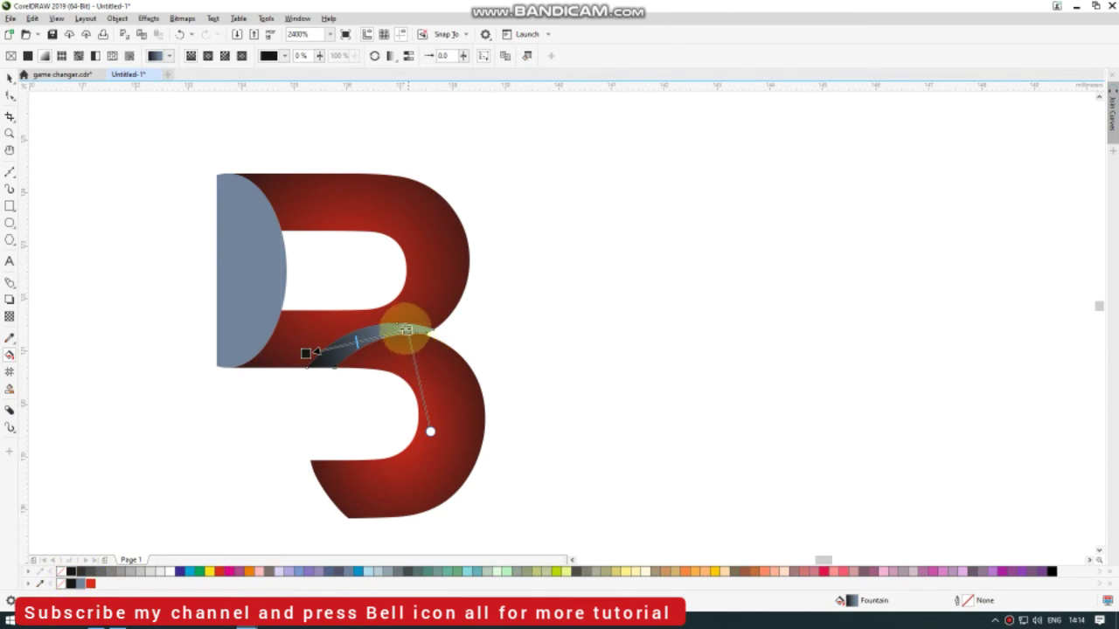
left_click(157, 573)
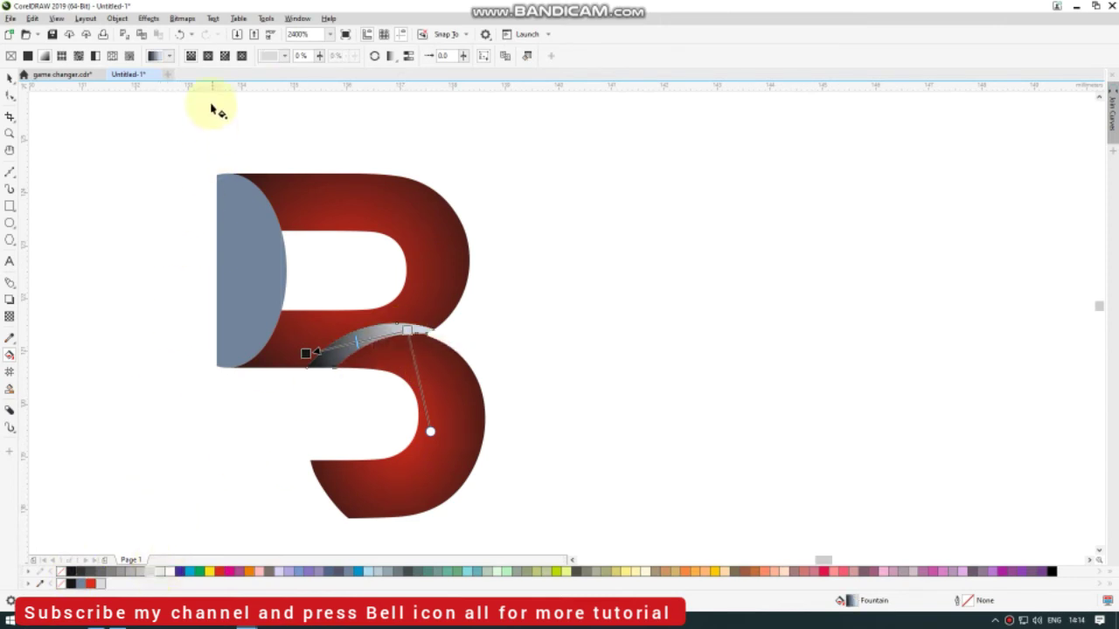
Change the curved sliver's gradient to elliptical and stretch its extent outwards past the sliver's lower end.
left_click(207, 56)
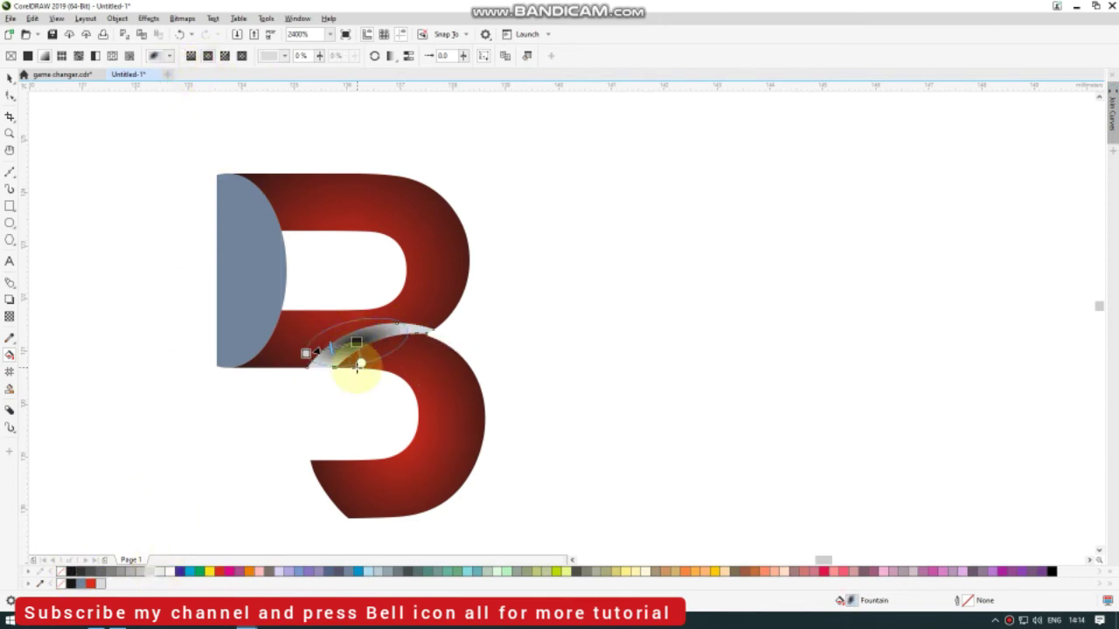
left_click_drag(359, 364, 360, 382)
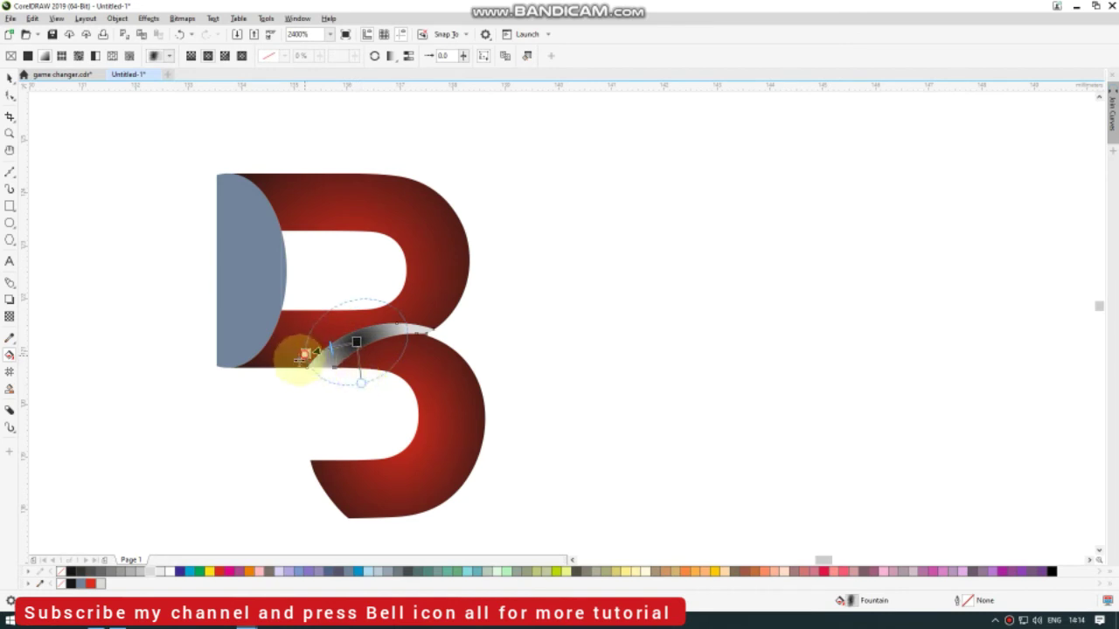
left_click_drag(305, 354, 278, 375)
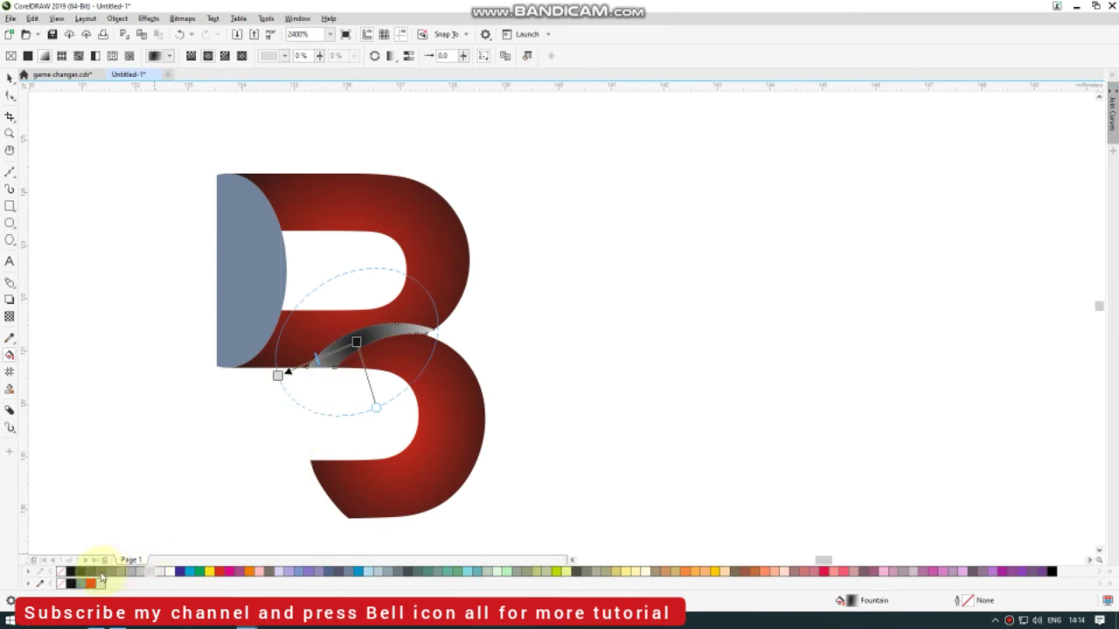
Swap the curved sliver's elliptical gradient colours to a light grey centre and a black outer end.
left_click(69, 572)
left_click(356, 340)
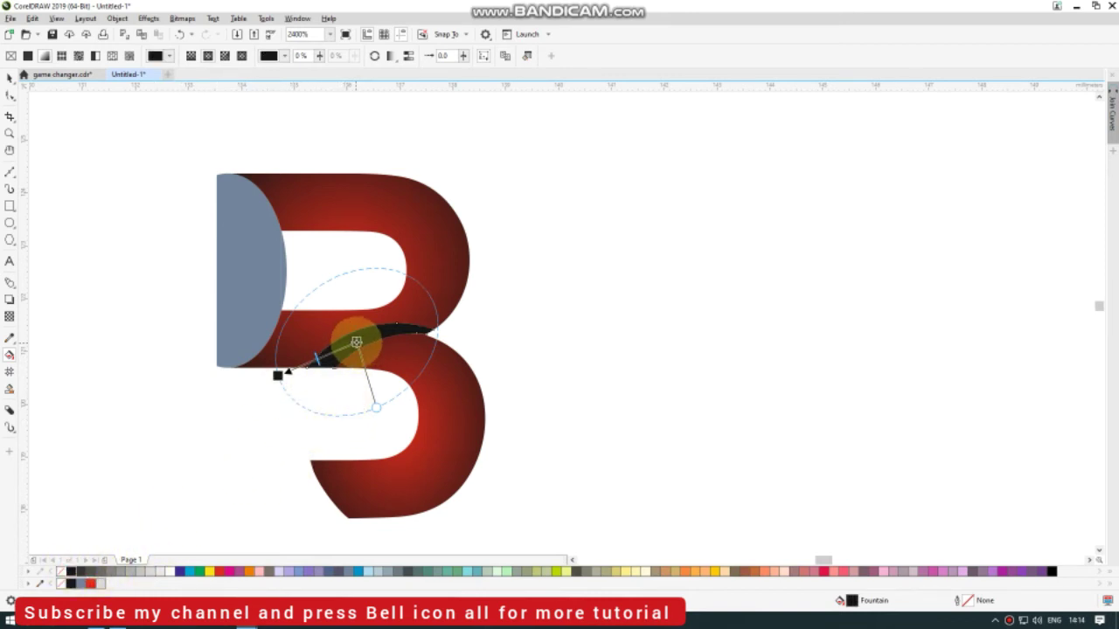
left_click(152, 572)
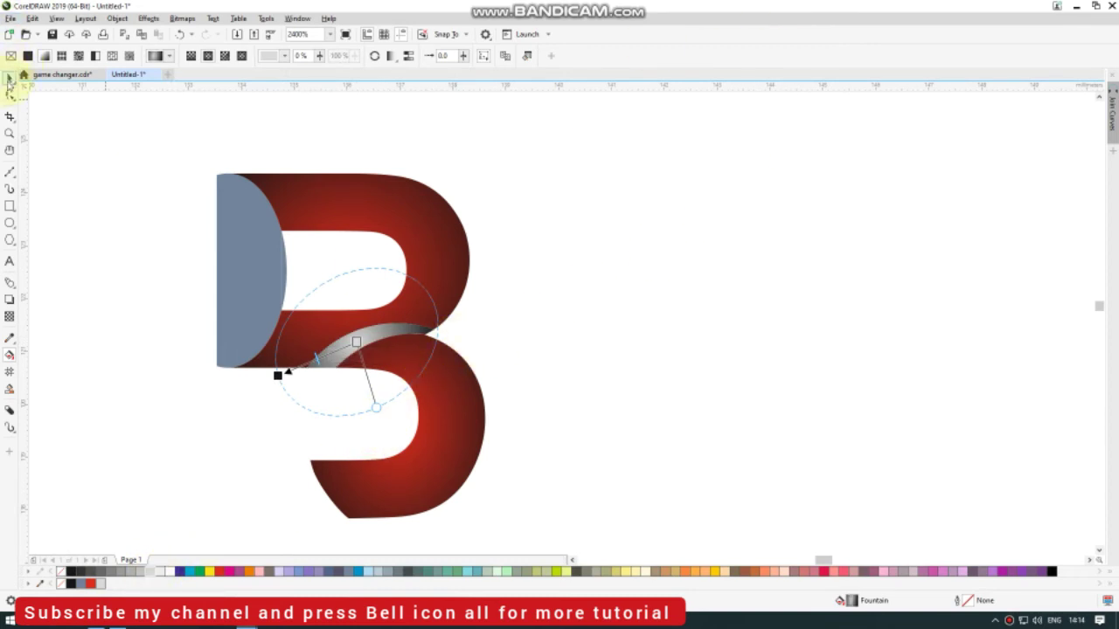
Copy the curved sliver's grey-to-black fountain fill onto the blue-grey stem piece on the B's left side.
left_click(9, 80)
left_click_drag(852, 600, 236, 273)
left_click(160, 249)
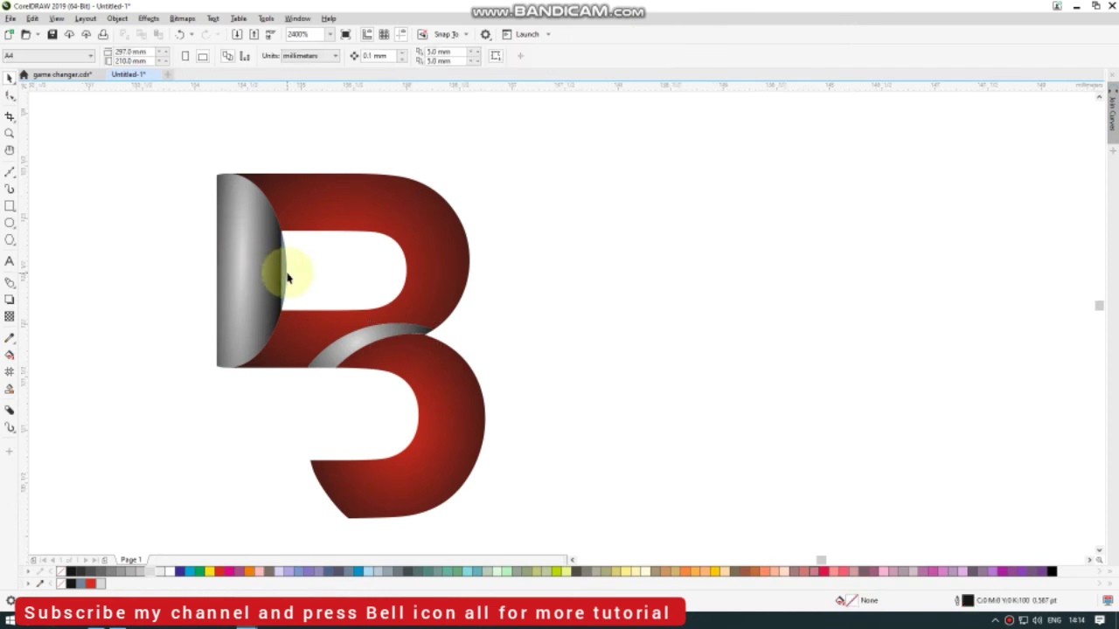
Weld the thin blue-grey strip along the upper counter to the grey gradient stem piece.
scroll(282, 271, "up", 2)
left_click(282, 272)
left_click(198, 267, "shift")
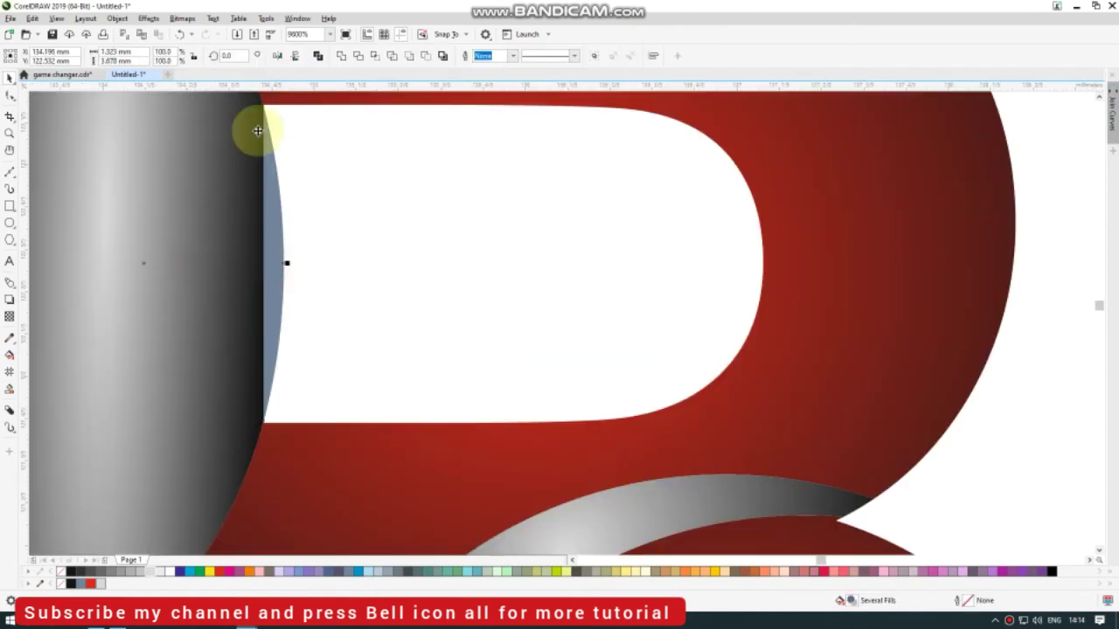
left_click(341, 55)
scroll(408, 219, "down", 3)
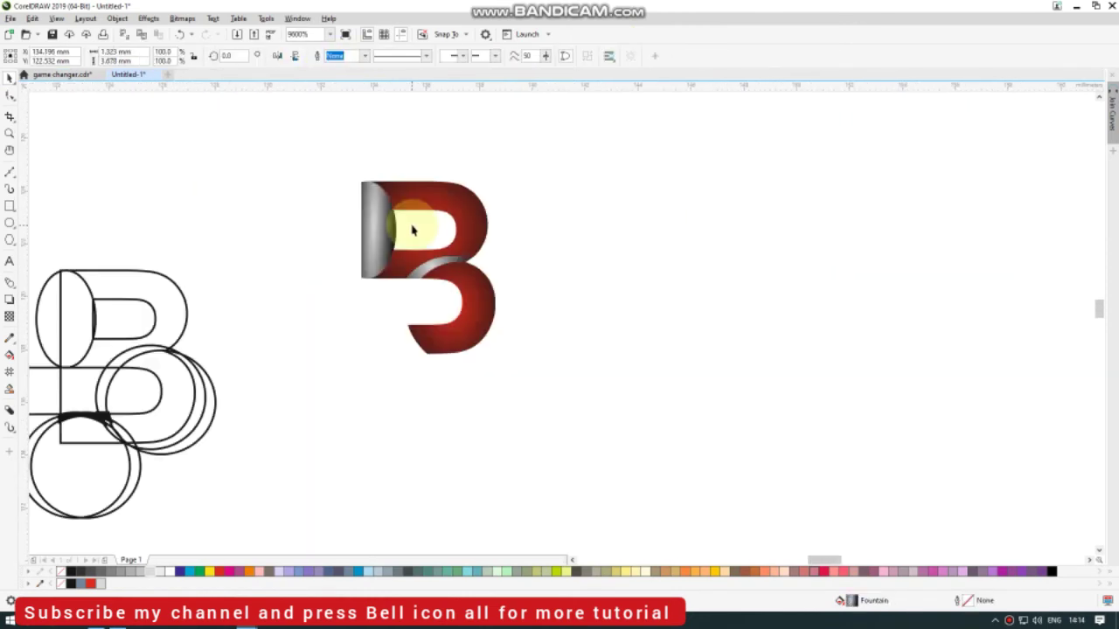
left_click(579, 219)
Place a copy of the red lower bowl about 0.375 mm to the left of the original.
scroll(417, 350, "up", 1)
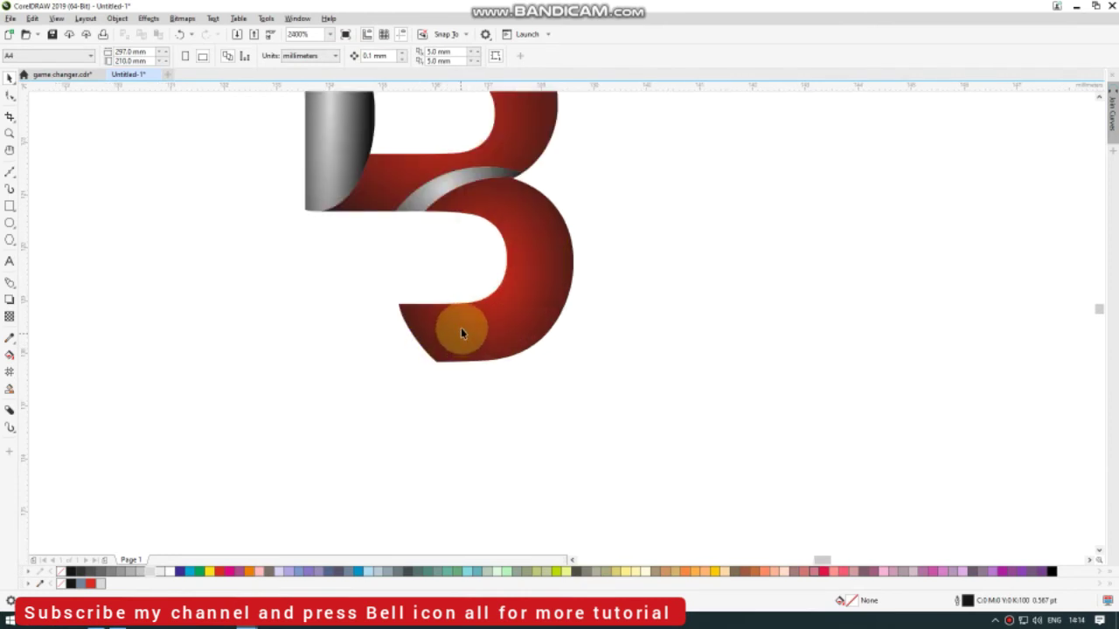
left_click(449, 339)
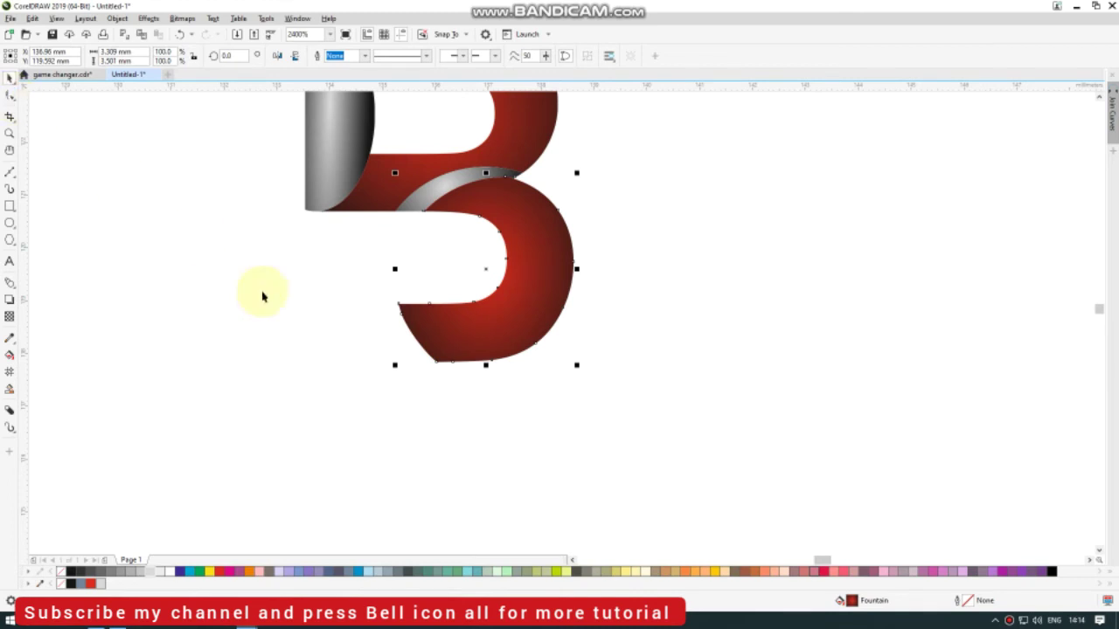
left_click_drag(437, 325, 425, 330)
scroll(495, 274, "down", 1)
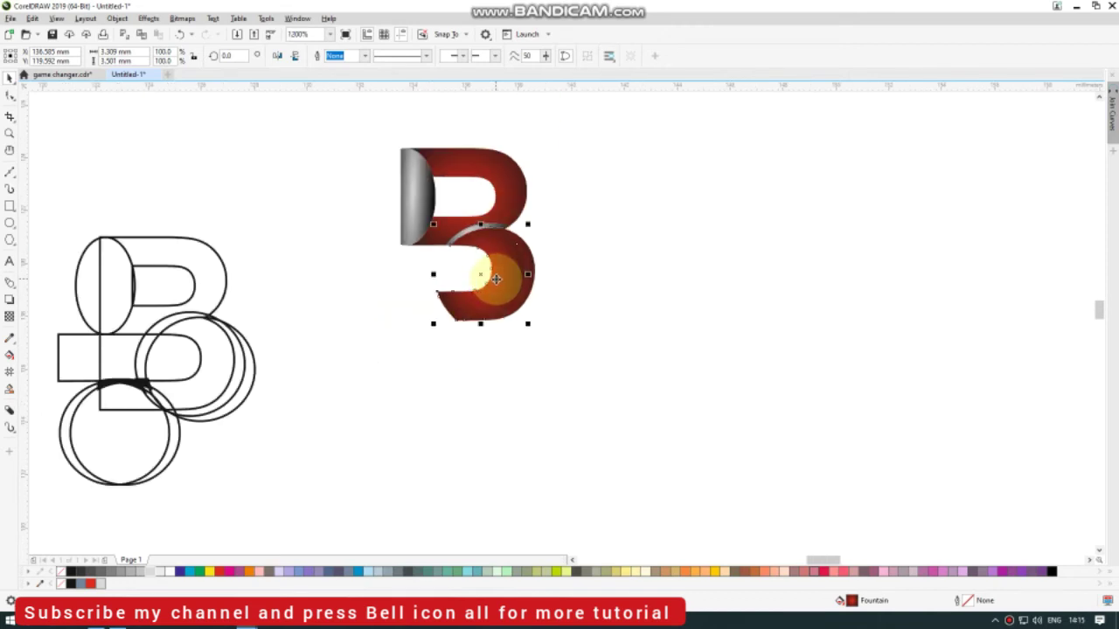
scroll(496, 278, "up", 1)
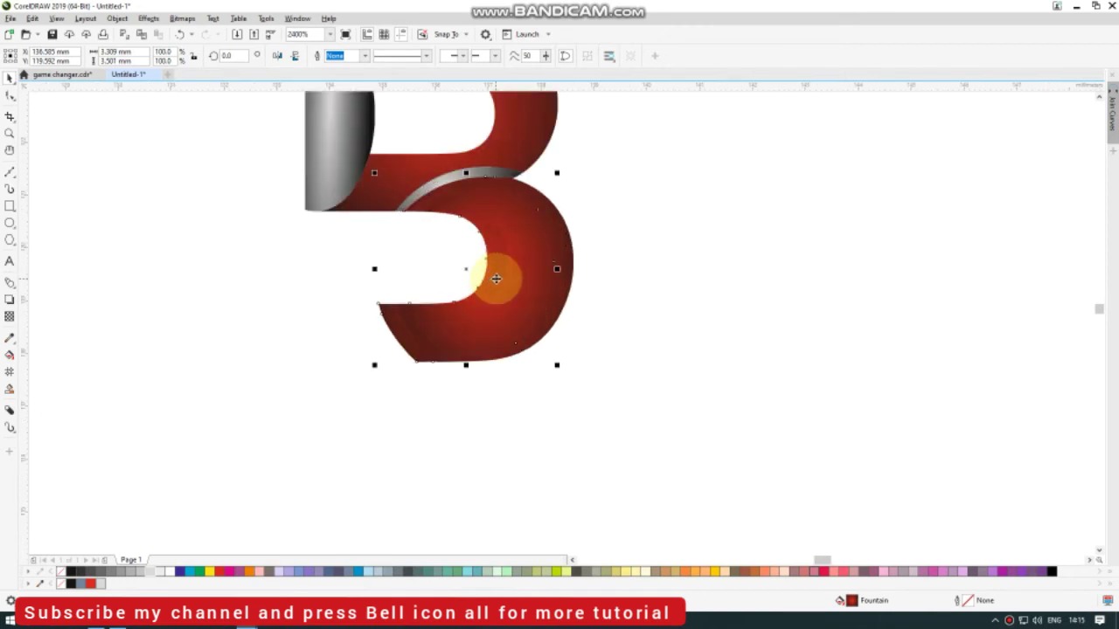
left_click(649, 214)
Smart-fill the offset strip at the lower bowl's cut end and the crescent along its inner curve.
left_click(477, 176)
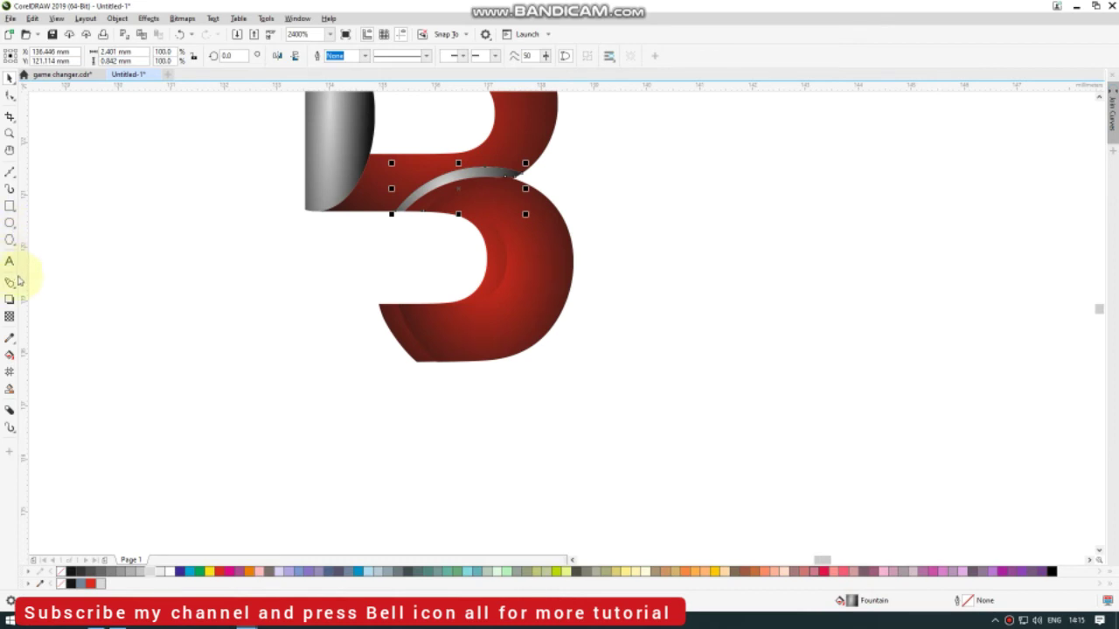
left_click(66, 343)
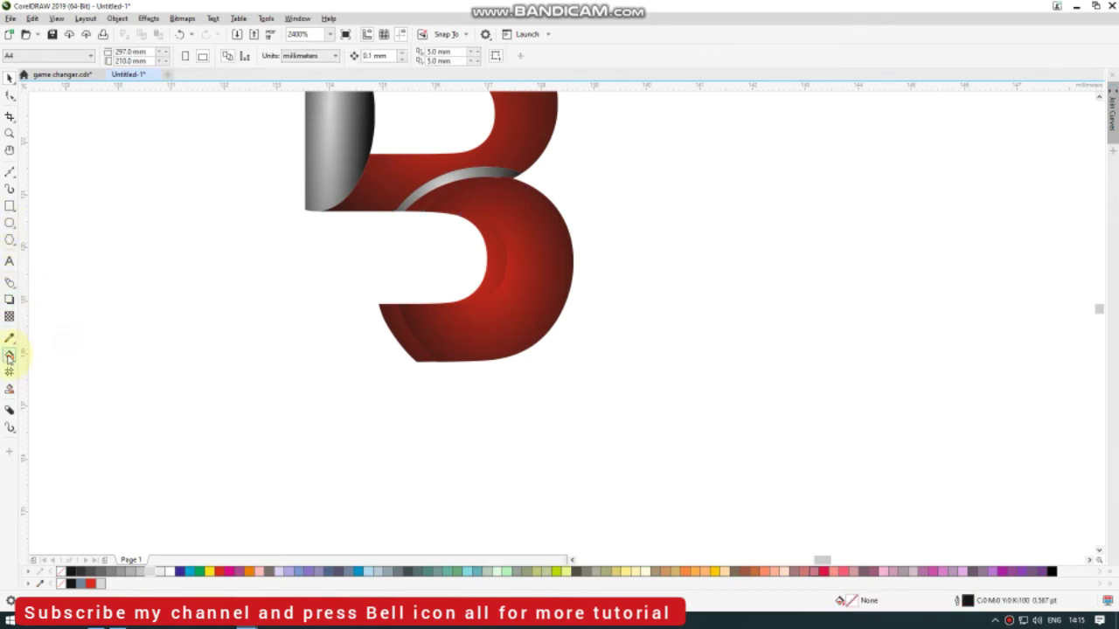
left_click(399, 337)
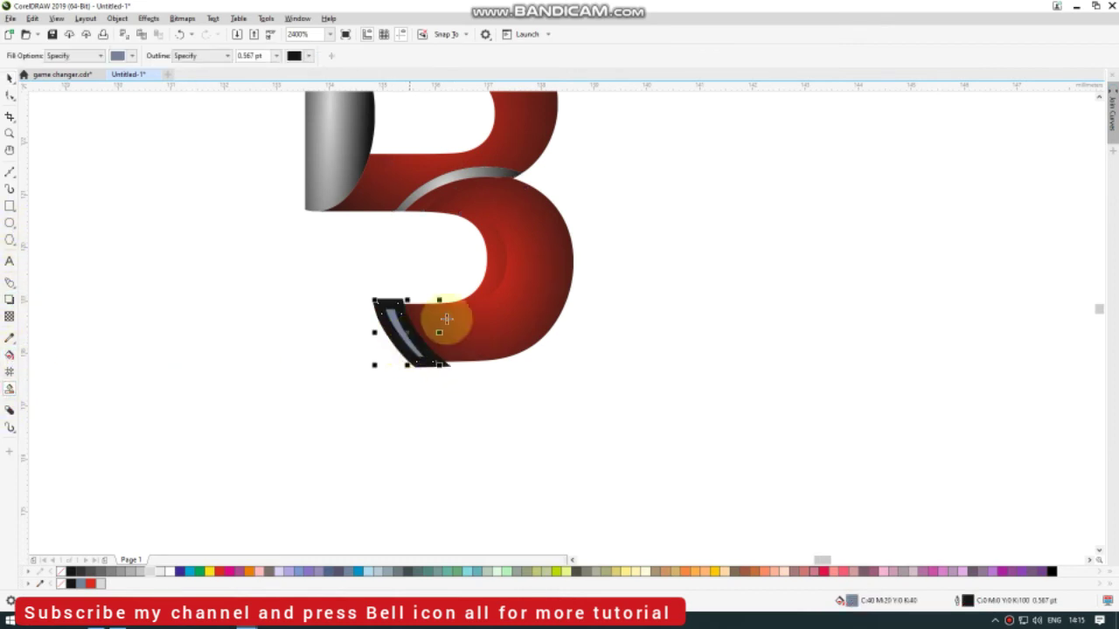
left_click(478, 279)
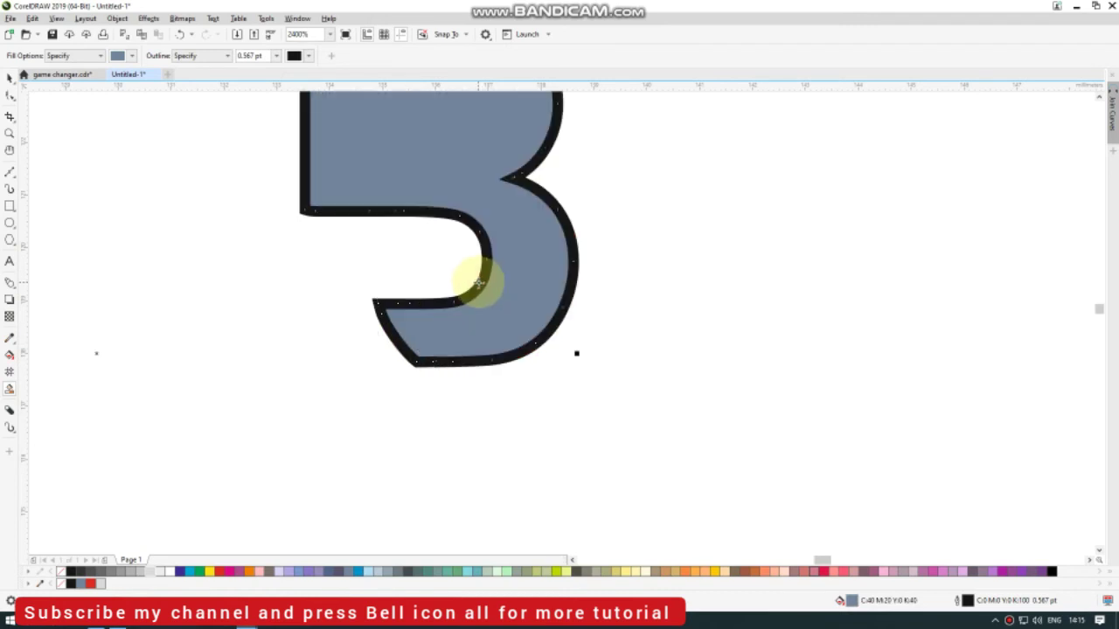
key("ctrl+z")
left_click(476, 262)
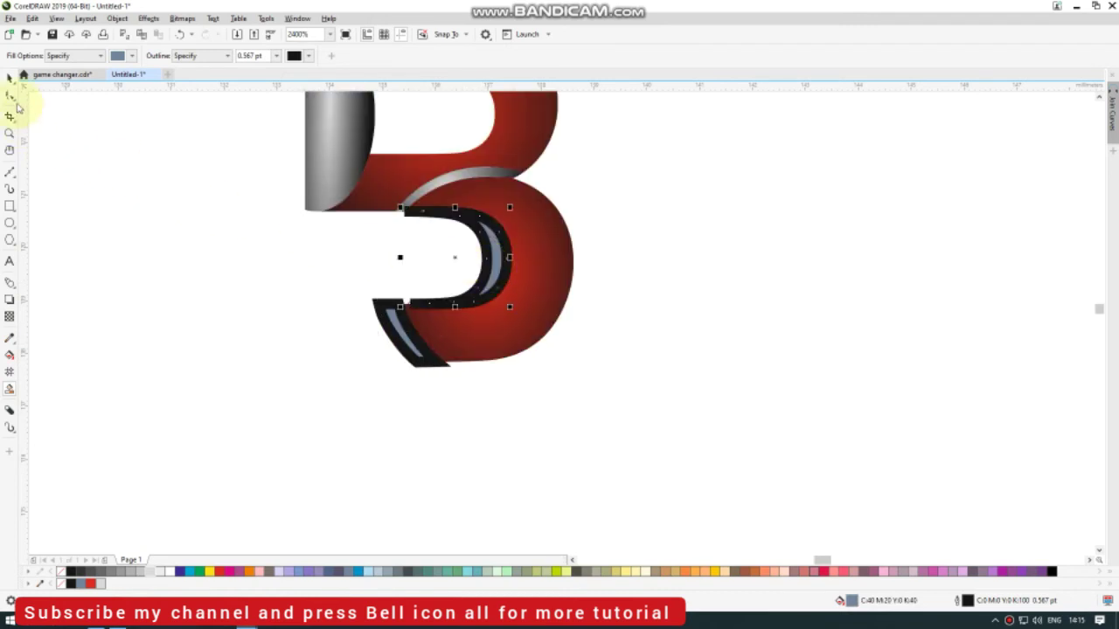
Remove the outlines from the smart-filled inner crescent and the strip at the lower bowl's cut end.
left_click(9, 78)
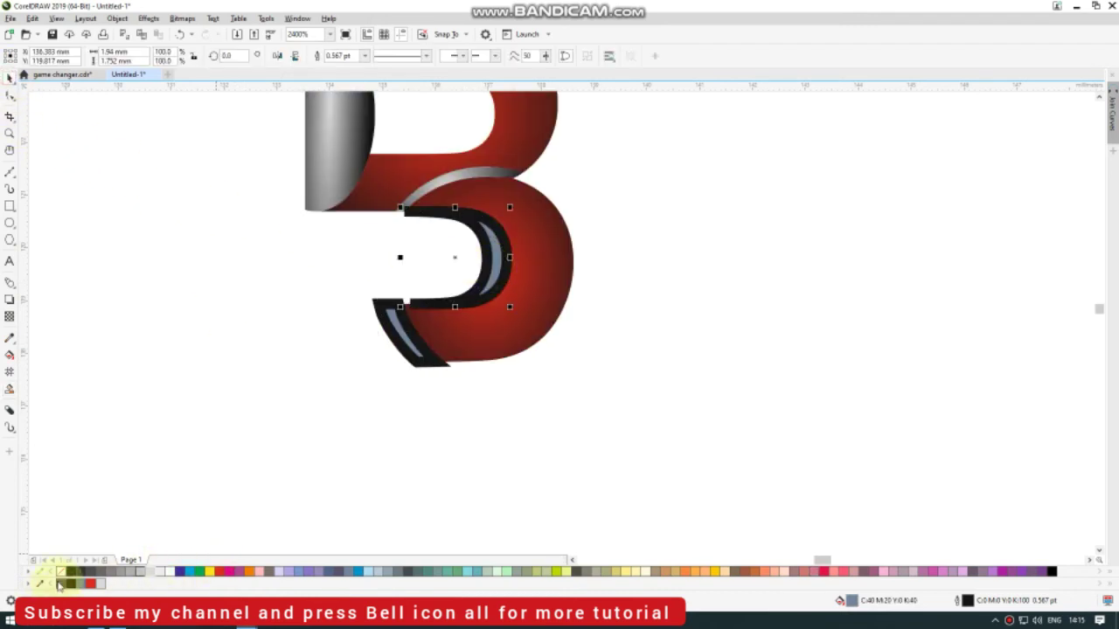
right_click(59, 583)
left_click(227, 429)
left_click(402, 355)
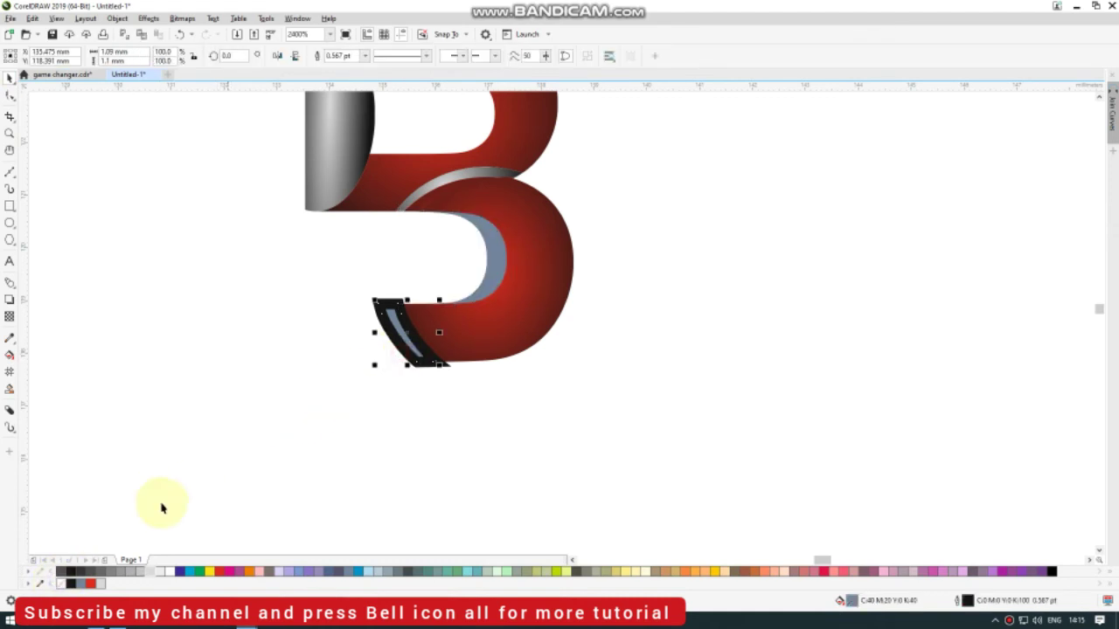
left_click(63, 587)
left_click(180, 474)
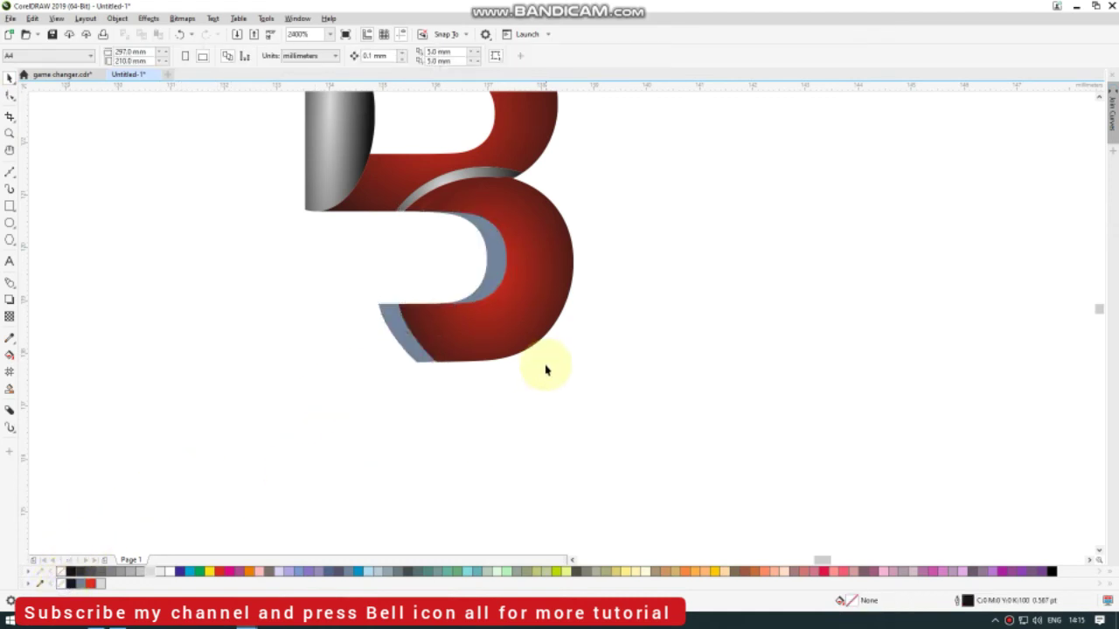
Copy the stem's grey-to-black fountain fill onto the lower bowl's inner crescent and its end strip.
scroll(542, 369, "down", 2)
left_click(528, 330)
scroll(529, 332, "up", 4)
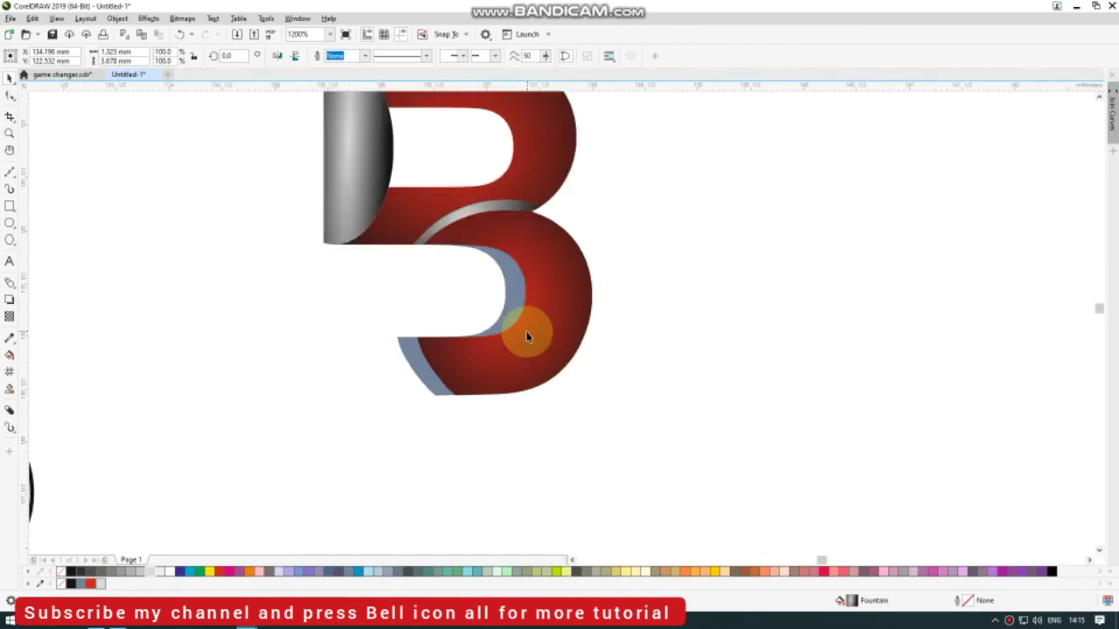
left_click_drag(855, 603, 474, 307)
left_click(308, 393)
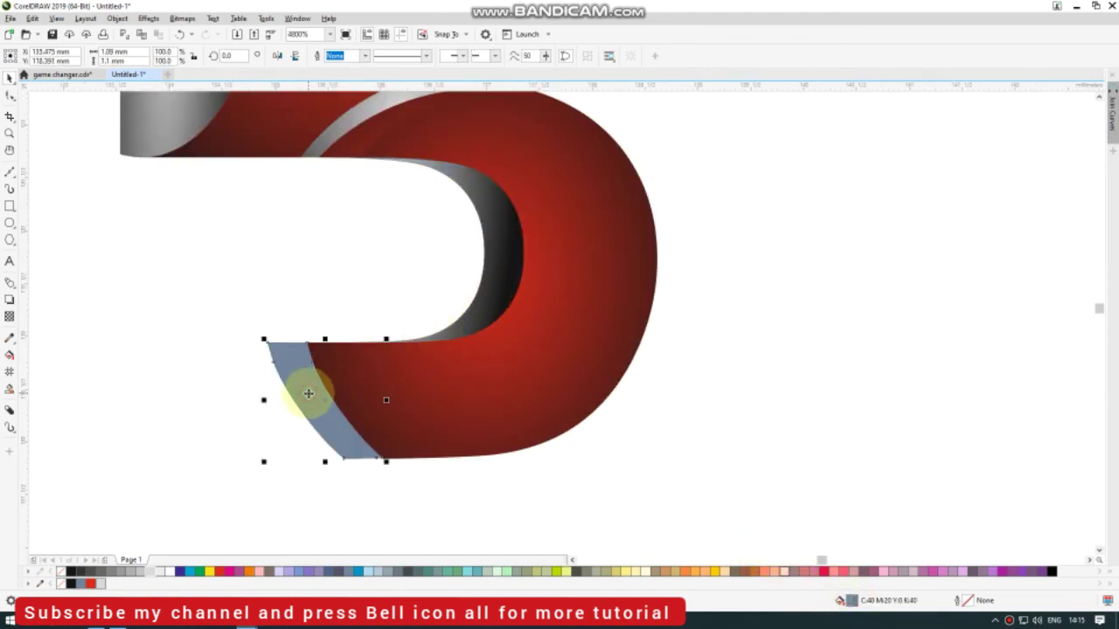
scroll(350, 408, "down", 2)
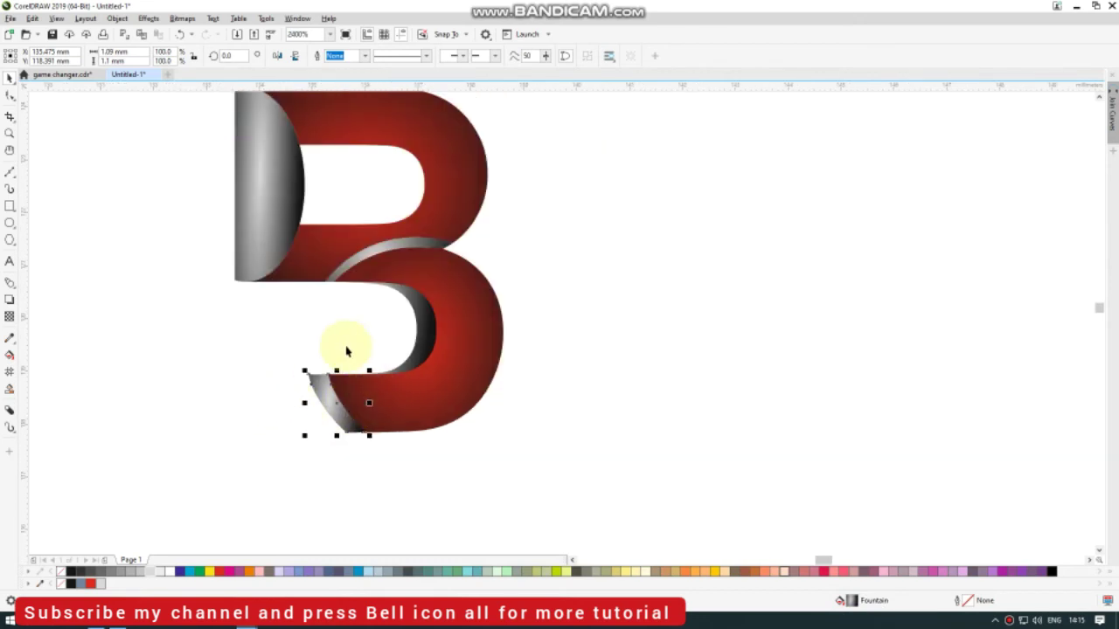
Weld the lower bowl's inner crescent and end strip into one object.
left_click(406, 358)
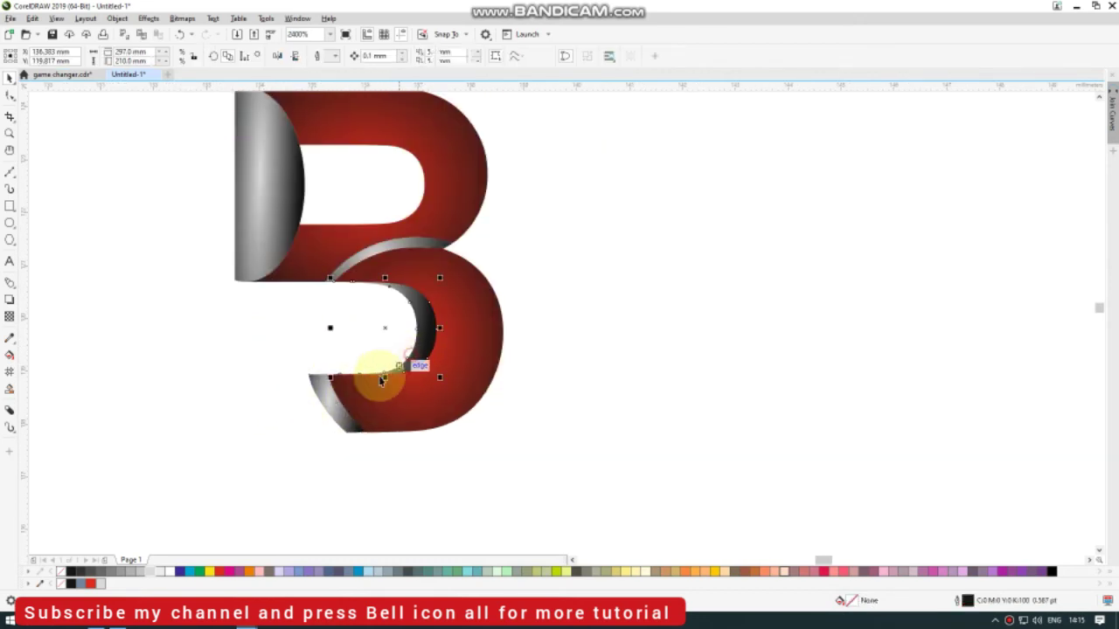
left_click(319, 400, "shift")
left_click(342, 57)
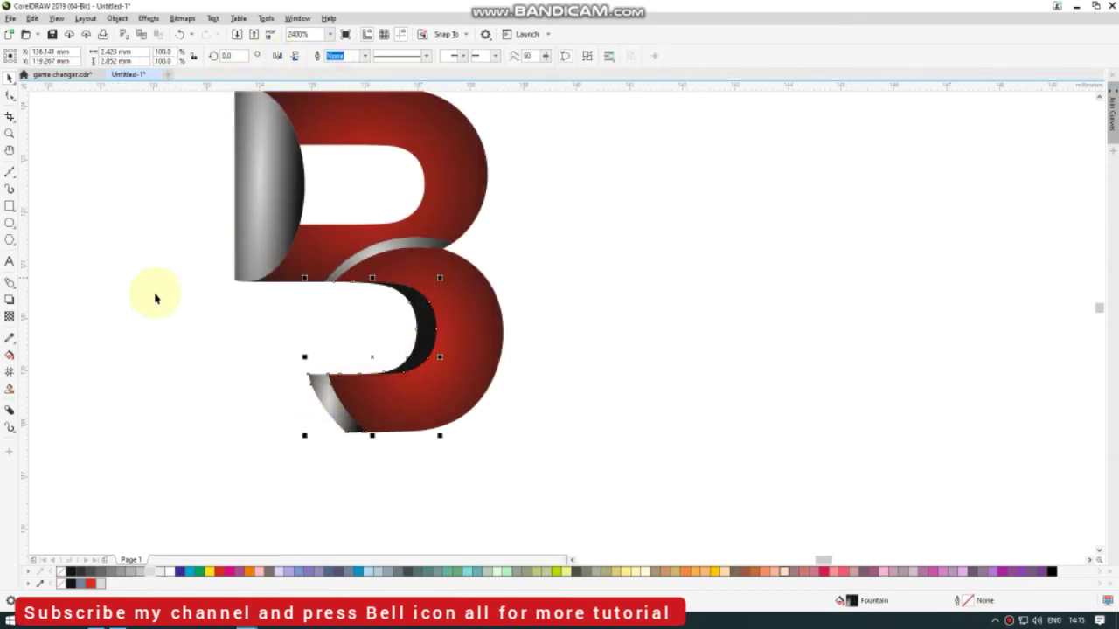
left_click(172, 400)
Move the welded crescent and strip's gradient centre onto the crescent and widen its elliptical extent into a nearly round shape.
left_click(326, 406)
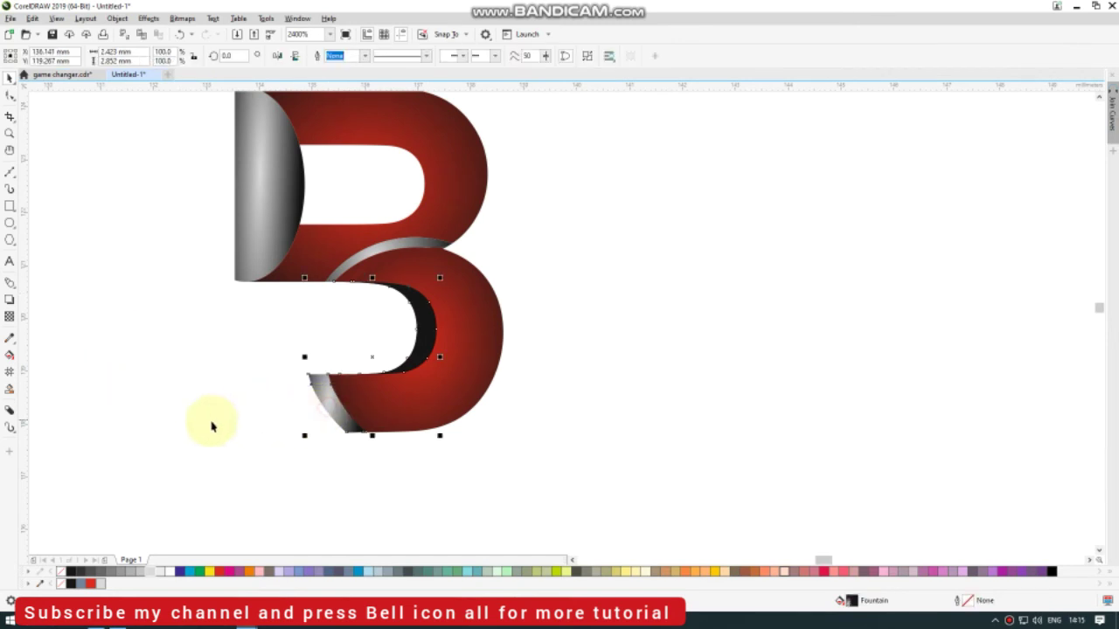
left_click(10, 354)
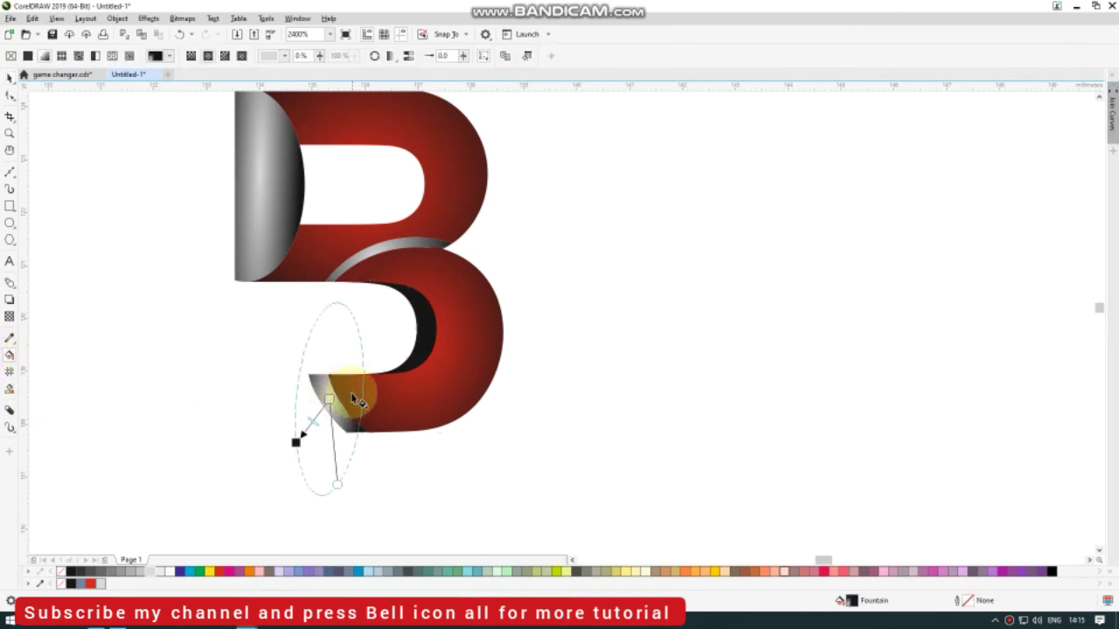
left_click_drag(325, 399, 419, 350)
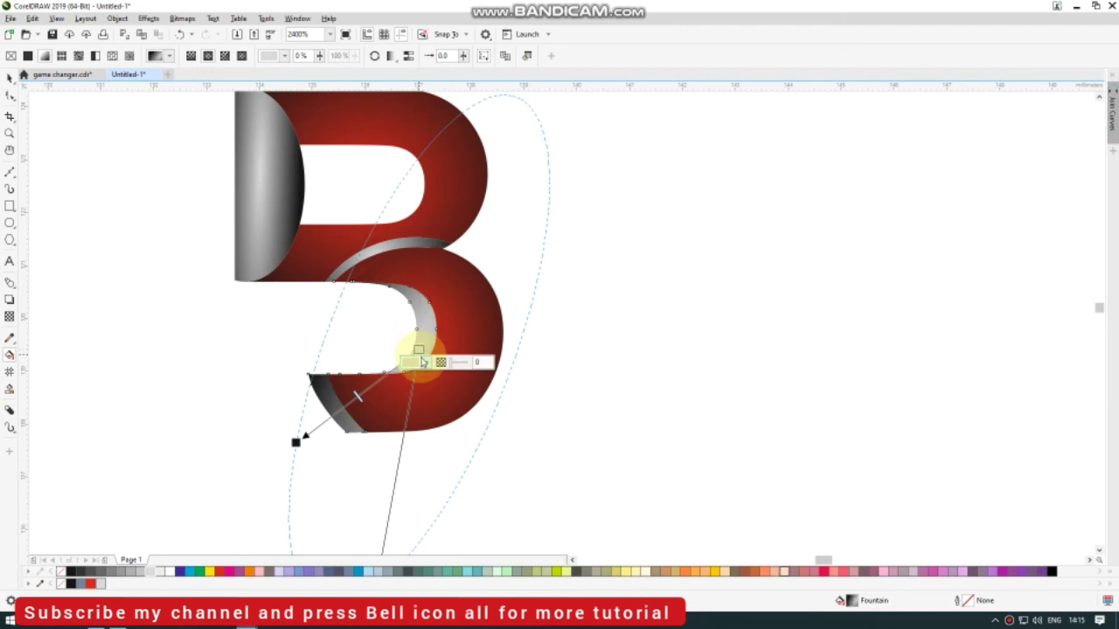
scroll(401, 381, "down", 1)
left_click_drag(388, 481, 453, 419)
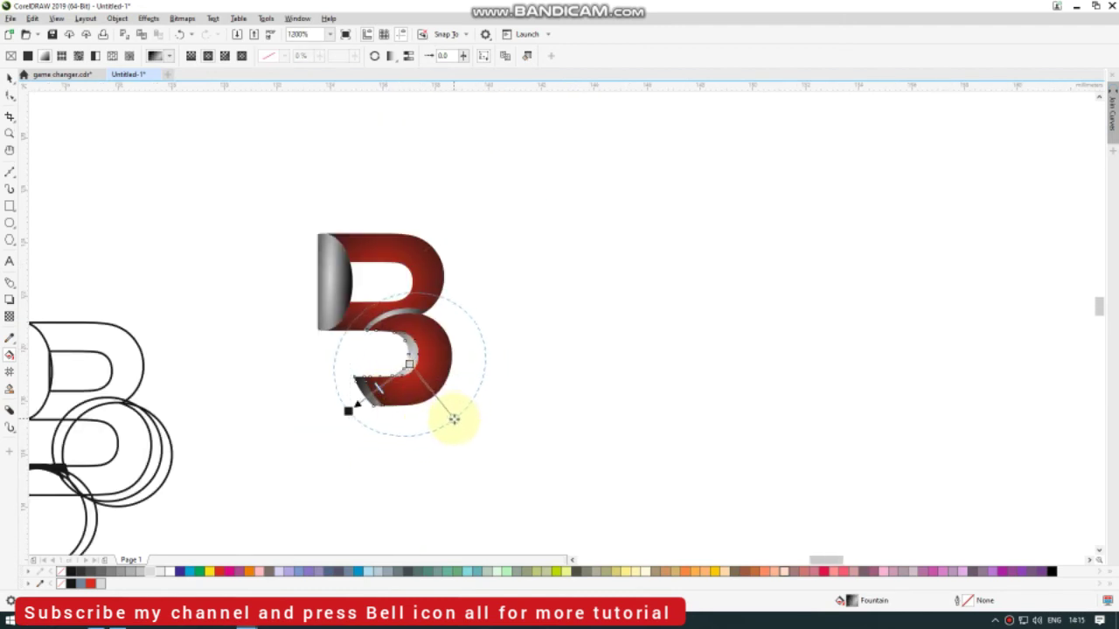
scroll(454, 428, "up", 1)
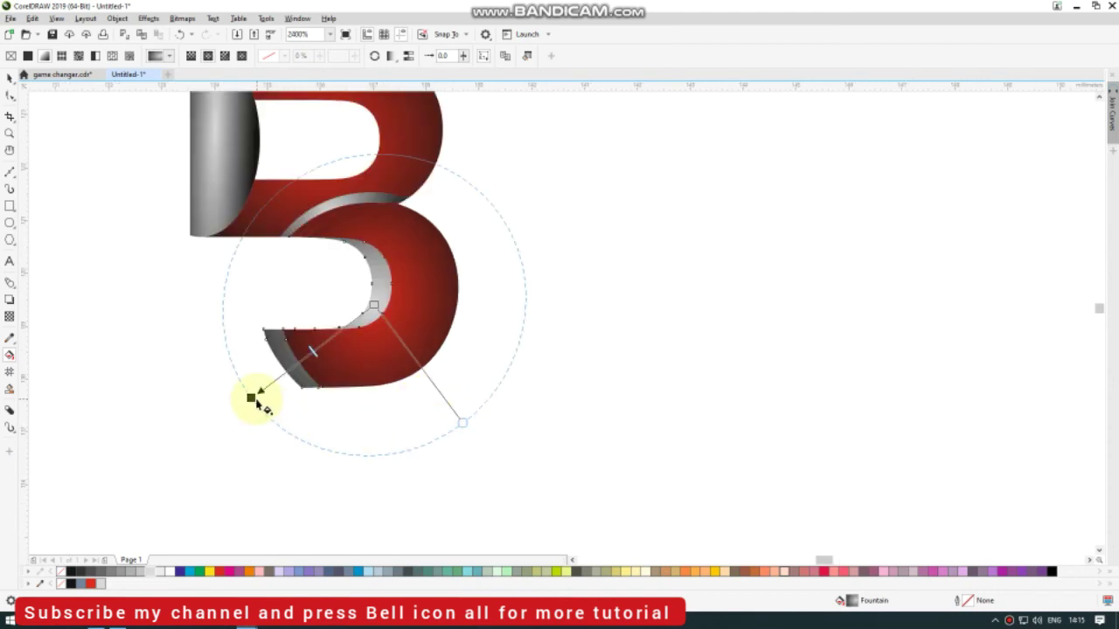
Shift the gradient's centre down into the lower bowl's bottom arm and its black end into the open area left of the crescent.
left_click_drag(257, 394, 290, 262)
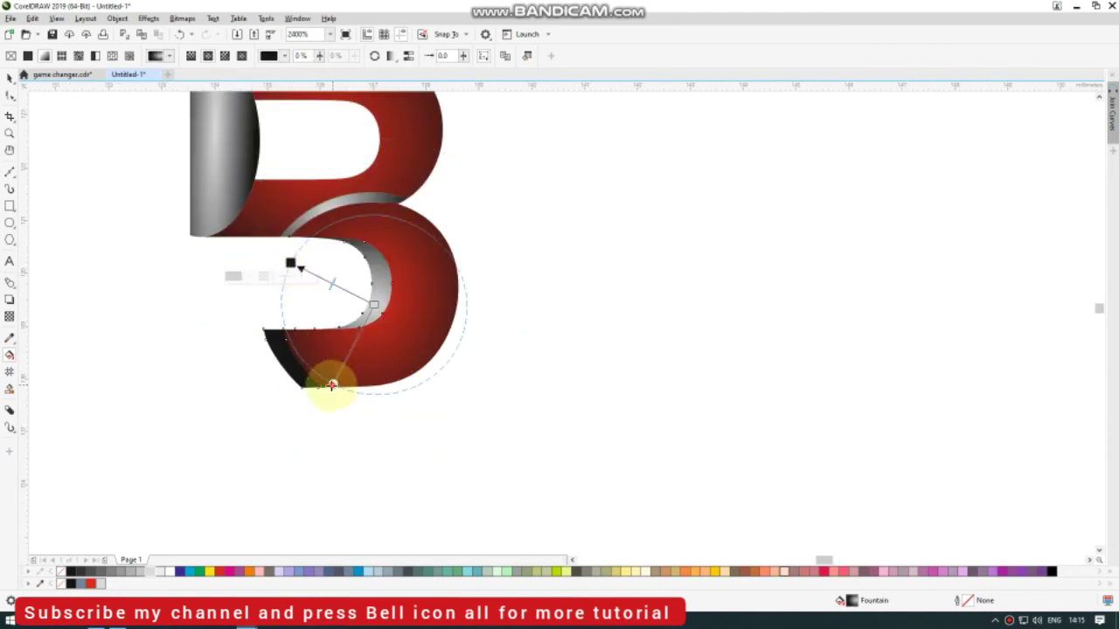
left_click_drag(333, 385, 332, 386)
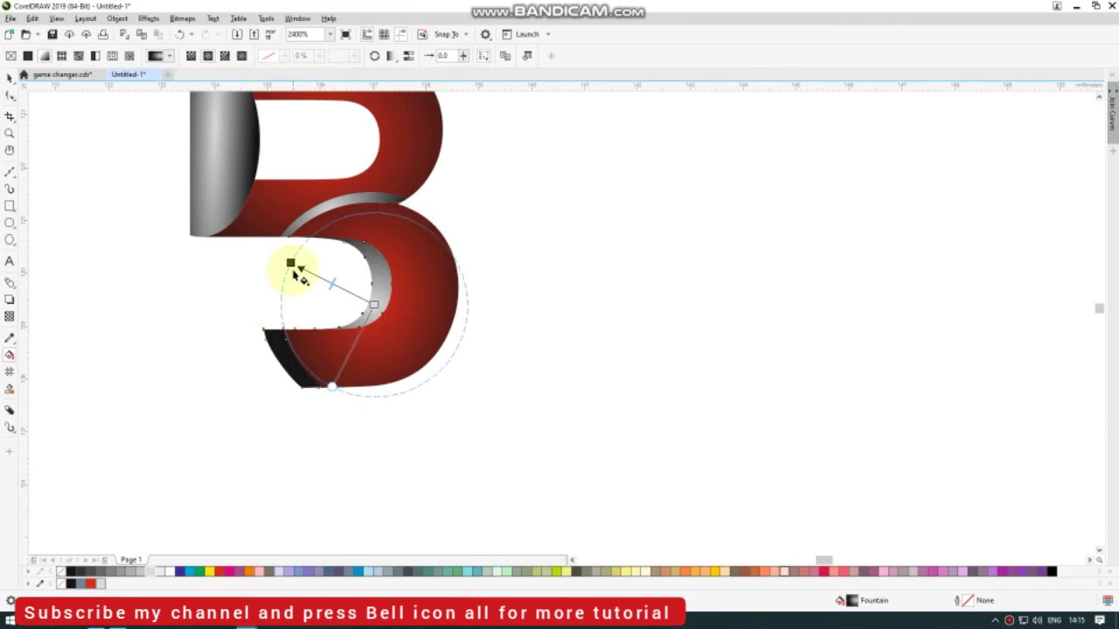
left_click_drag(291, 262, 184, 257)
left_click(372, 310)
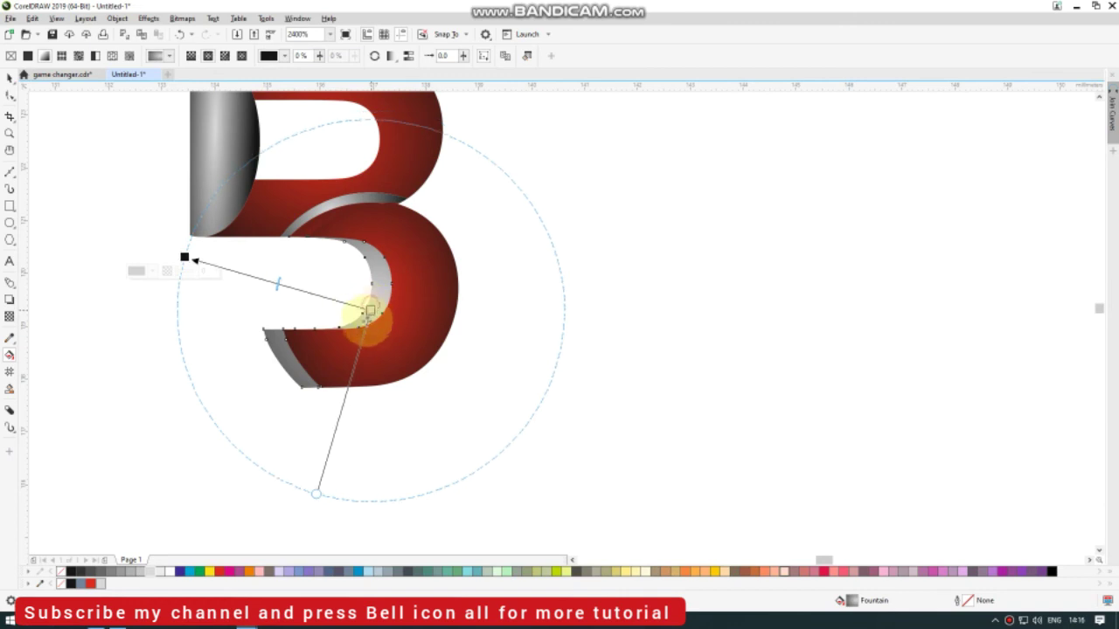
left_click_drag(370, 309, 354, 352)
left_click_drag(185, 256, 237, 288)
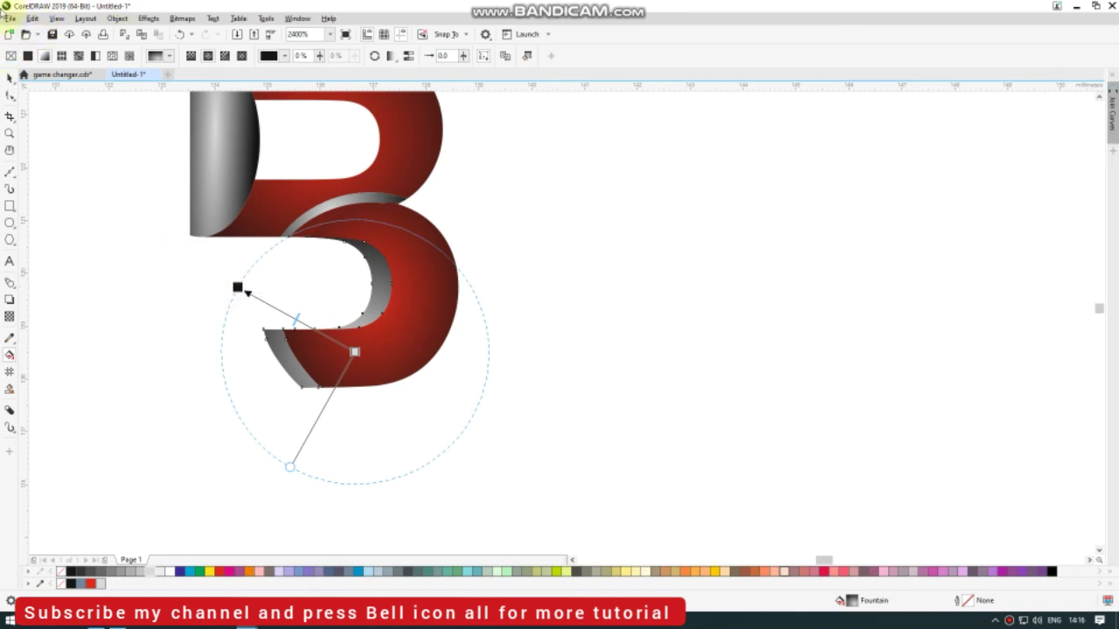
left_click(10, 79)
left_click(57, 150)
Stretch the grey stem piece rightwards to about 1.606 mm wide, 121.4% of its width.
scroll(334, 248, "down", 2)
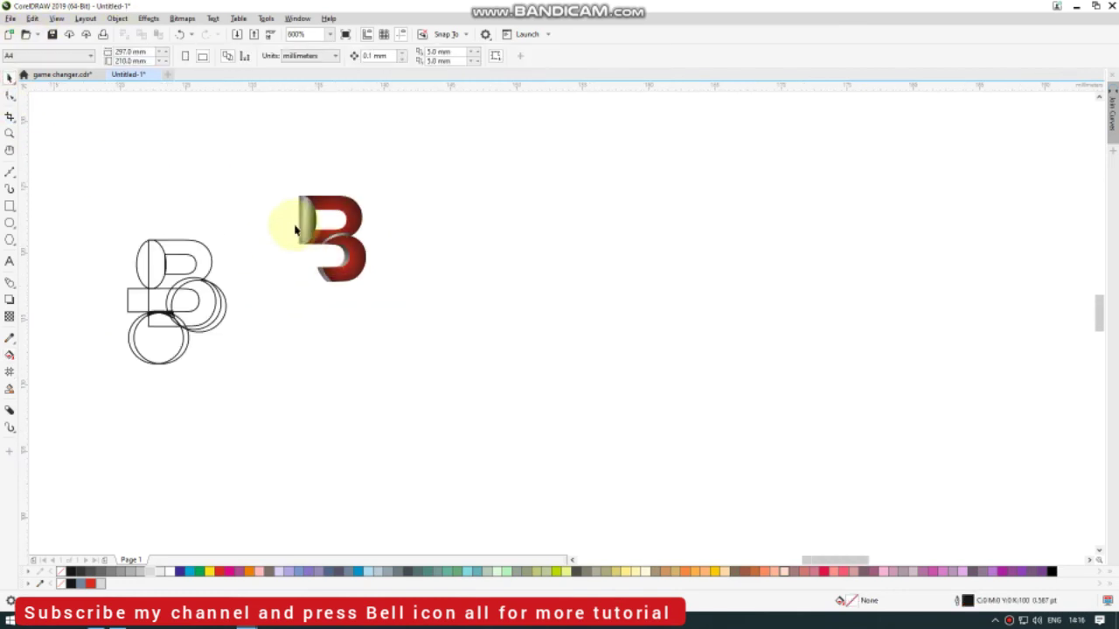
scroll(295, 225, "up", 2)
left_click(205, 267)
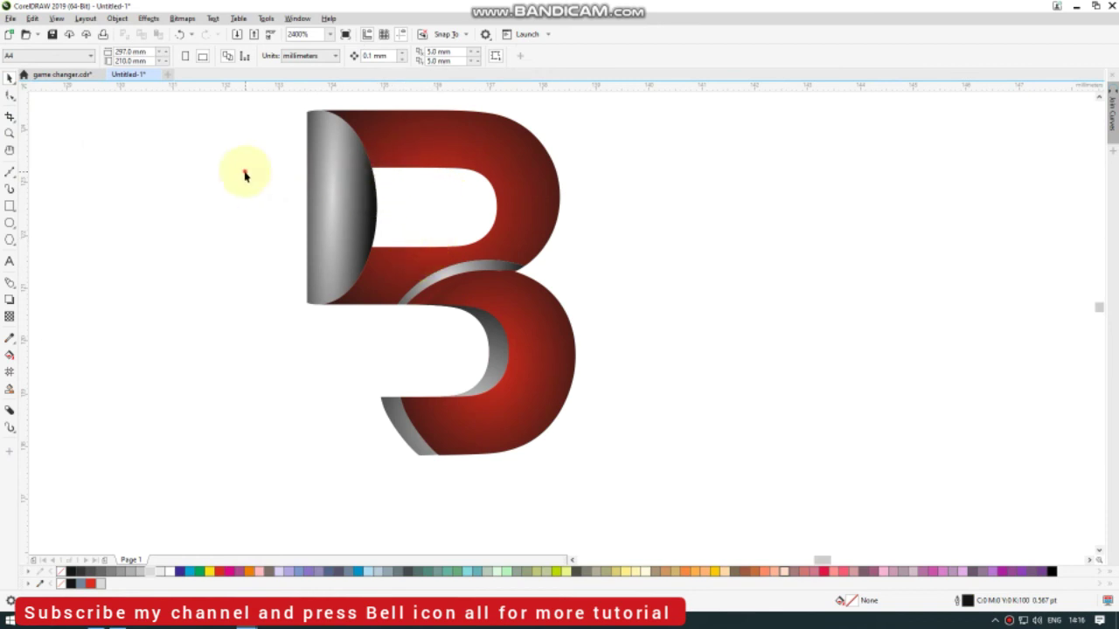
left_click(337, 204)
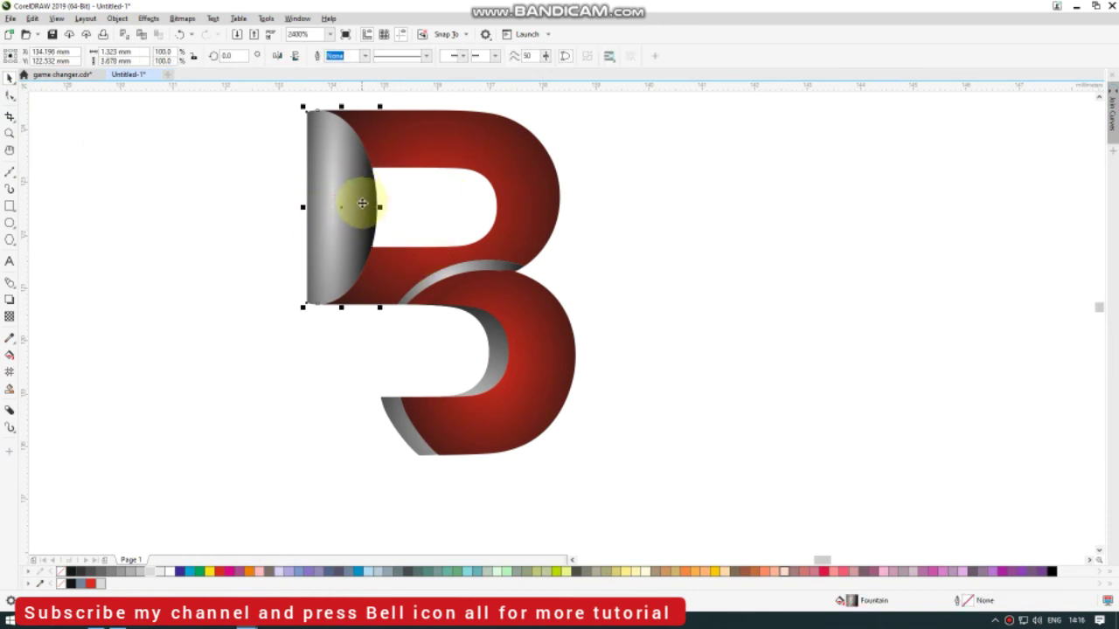
left_click_drag(379, 207, 399, 217)
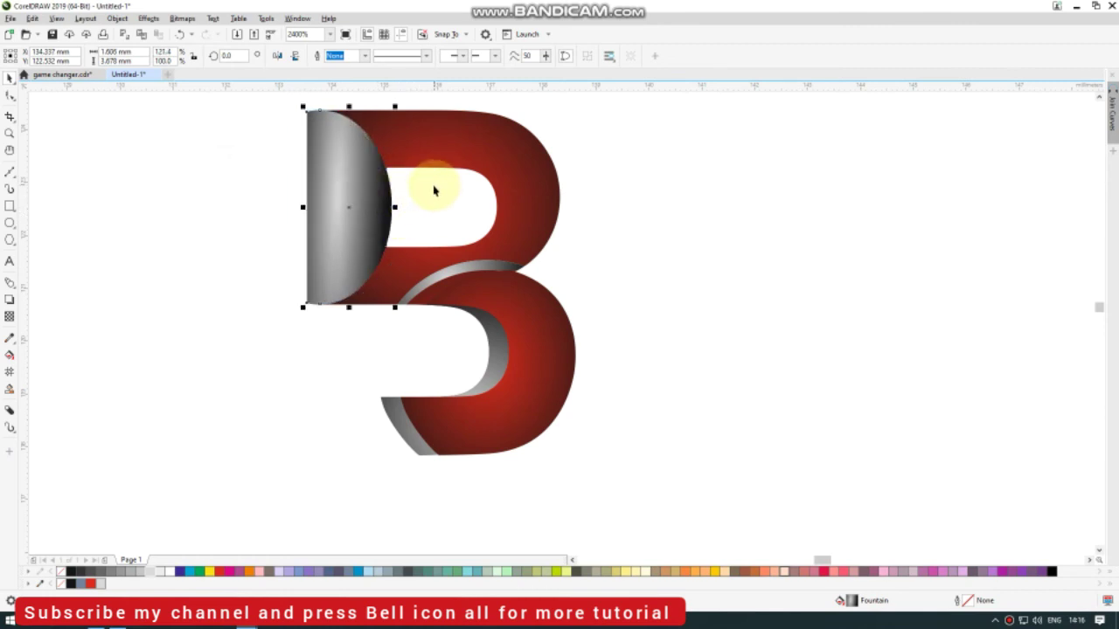
Send the stretched stem copy behind the other pieces and fill it with the upper bowl's red gradient.
left_click(225, 207)
left_click(420, 146)
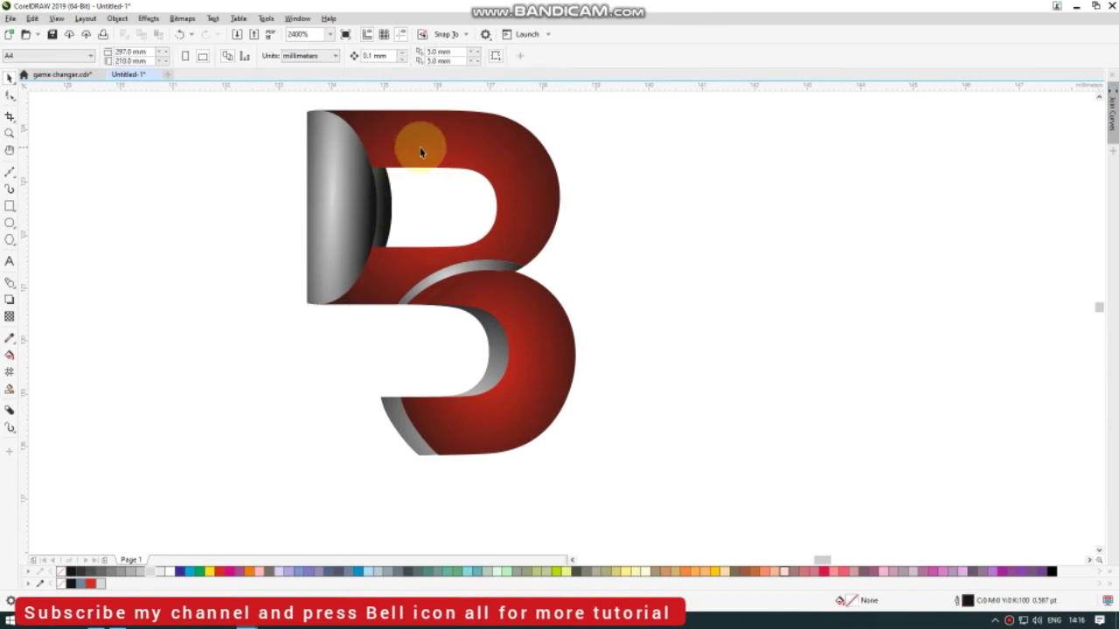
left_click_drag(850, 601, 392, 205)
left_click(195, 211)
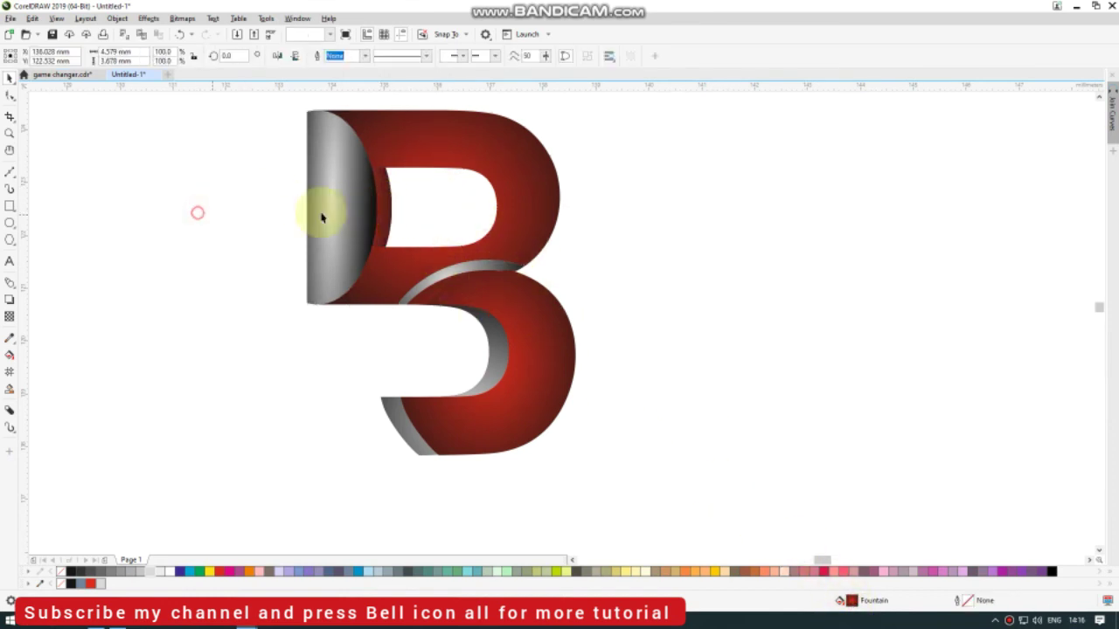
Move the stretched piece's black gradient end up near its upper edge and narrow the elliptical extent to nearly round.
left_click(392, 197)
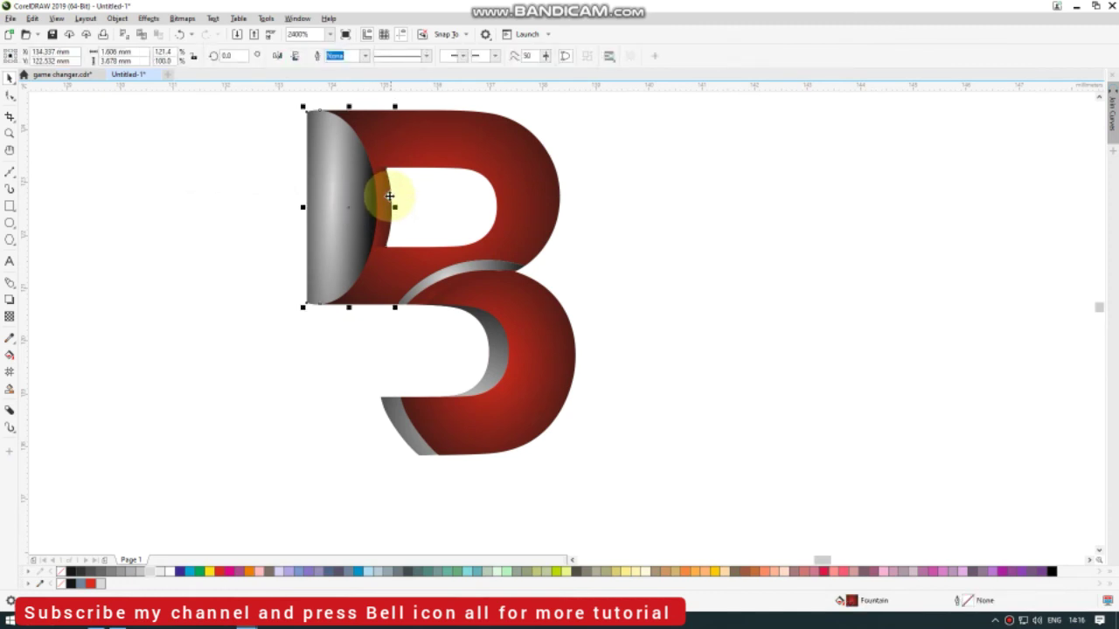
left_click(11, 355)
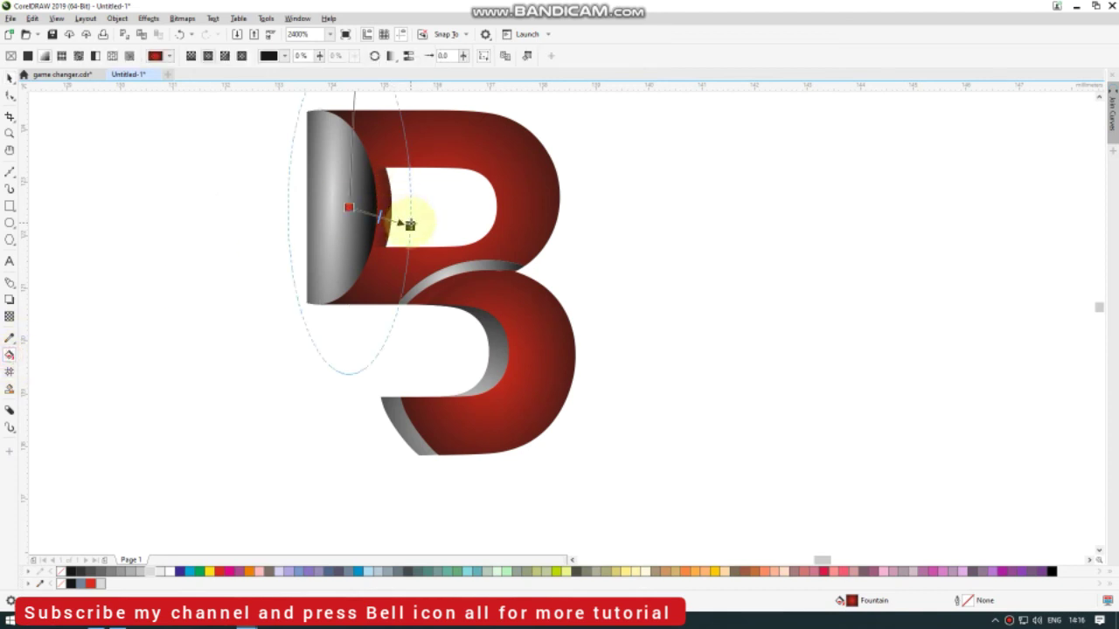
left_click_drag(410, 225, 379, 119)
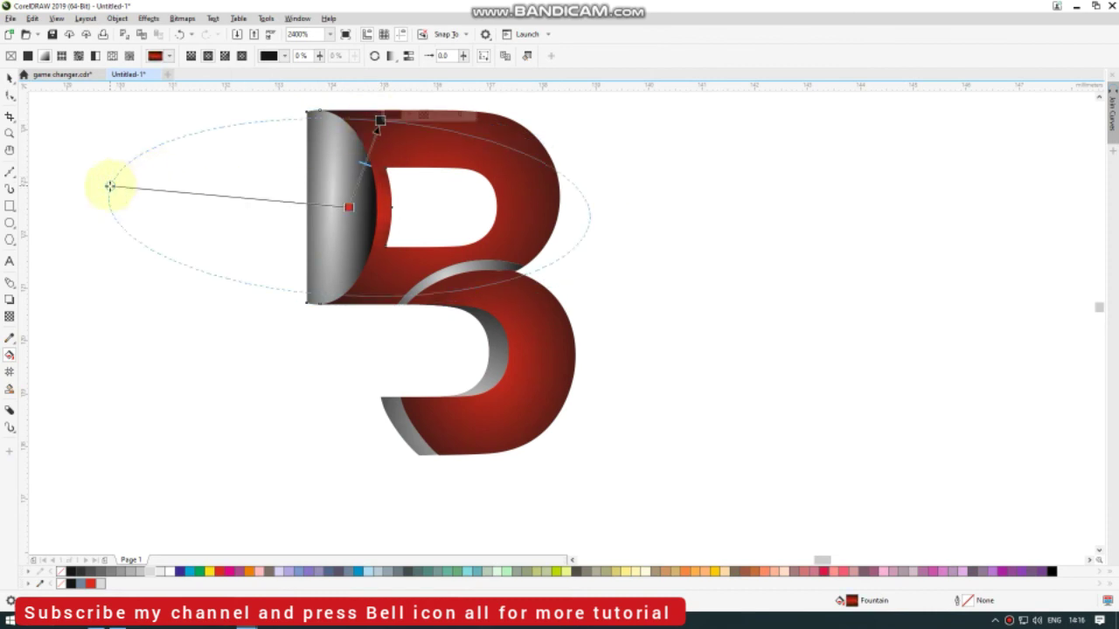
left_click_drag(109, 186, 263, 178)
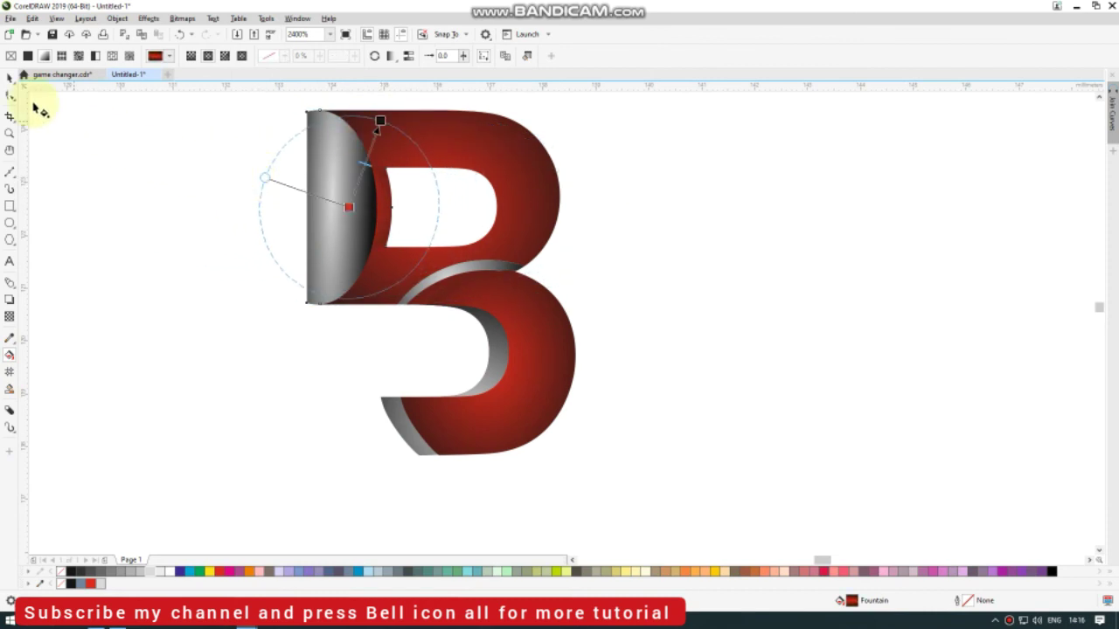
left_click(8, 80)
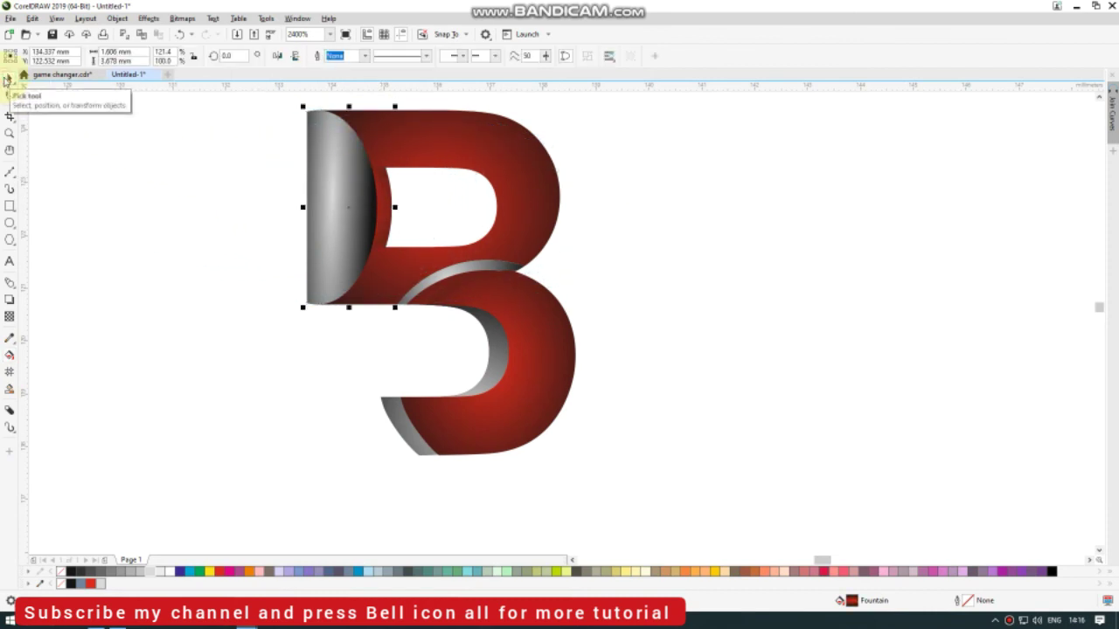
Bring the stretched red piece to the front, then send it behind all other pieces again.
key("shift+Page_Up")
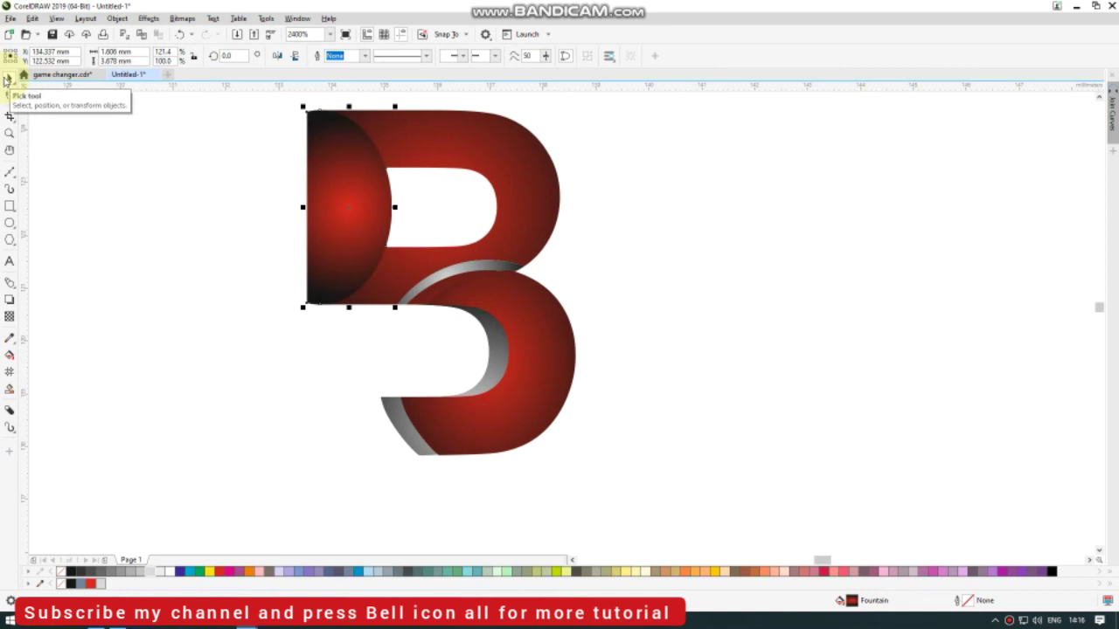
key("shift+Page_Down")
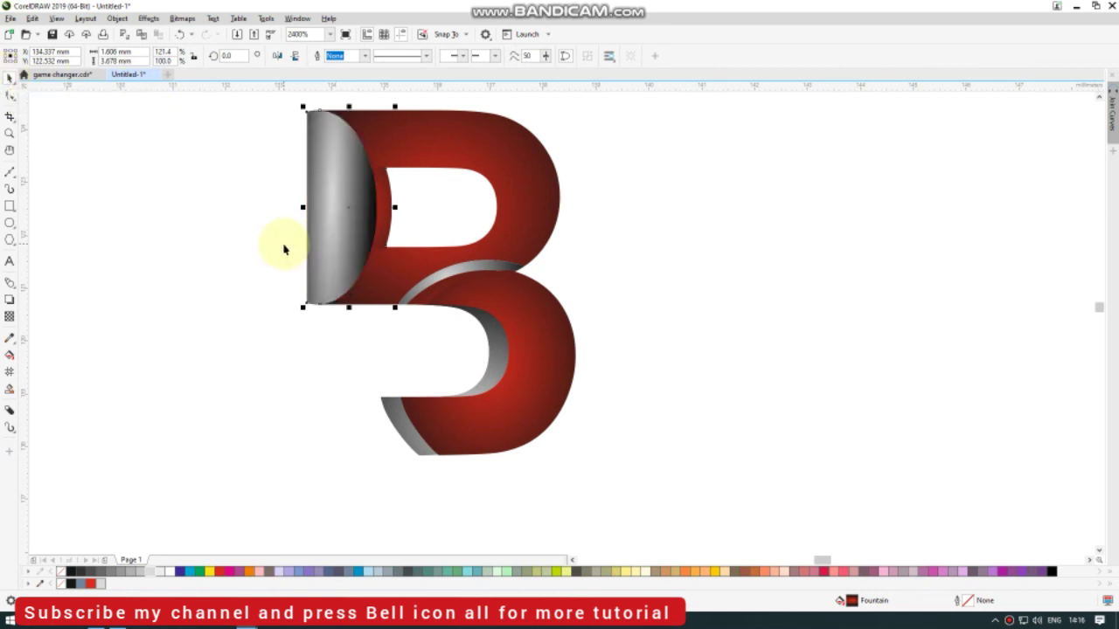
key("ctrl+Page_Down")
left_click(283, 246)
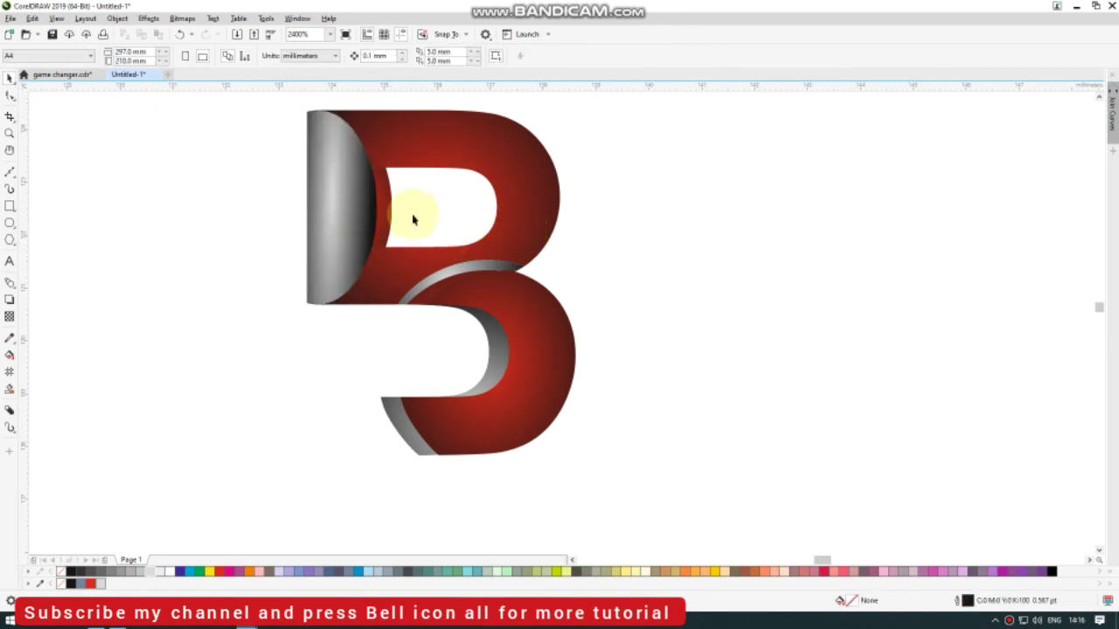
Delete the stretched red piece behind the grey stem.
left_click(385, 210)
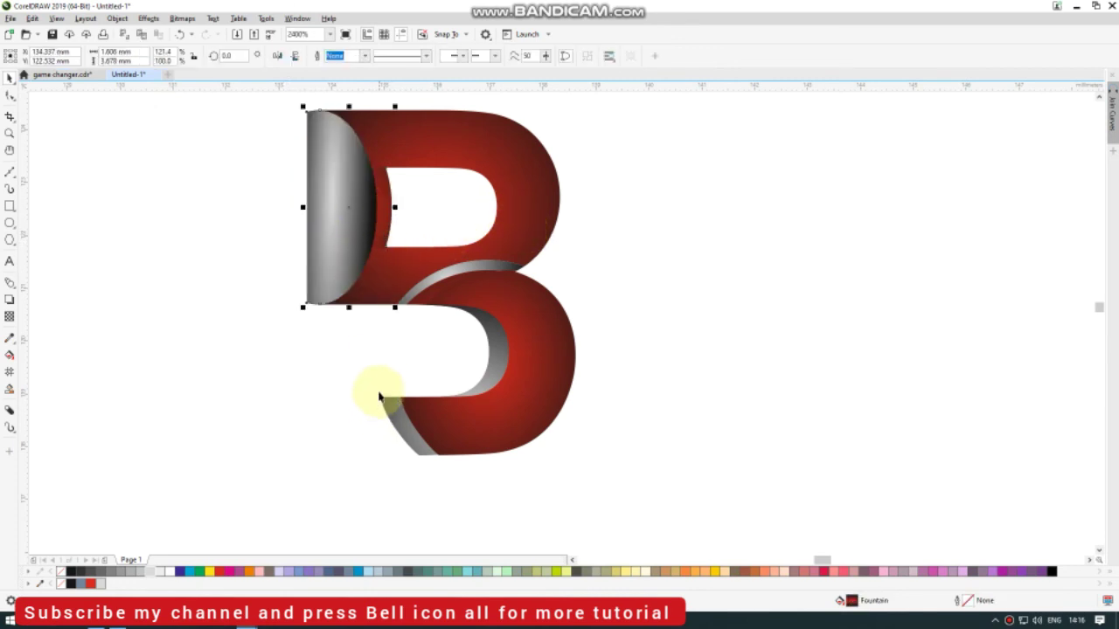
left_click(437, 344)
Place a copy of the upper bowl about 0.2 mm left behind the original and fill it with the grey arc's gradient.
left_click(513, 204)
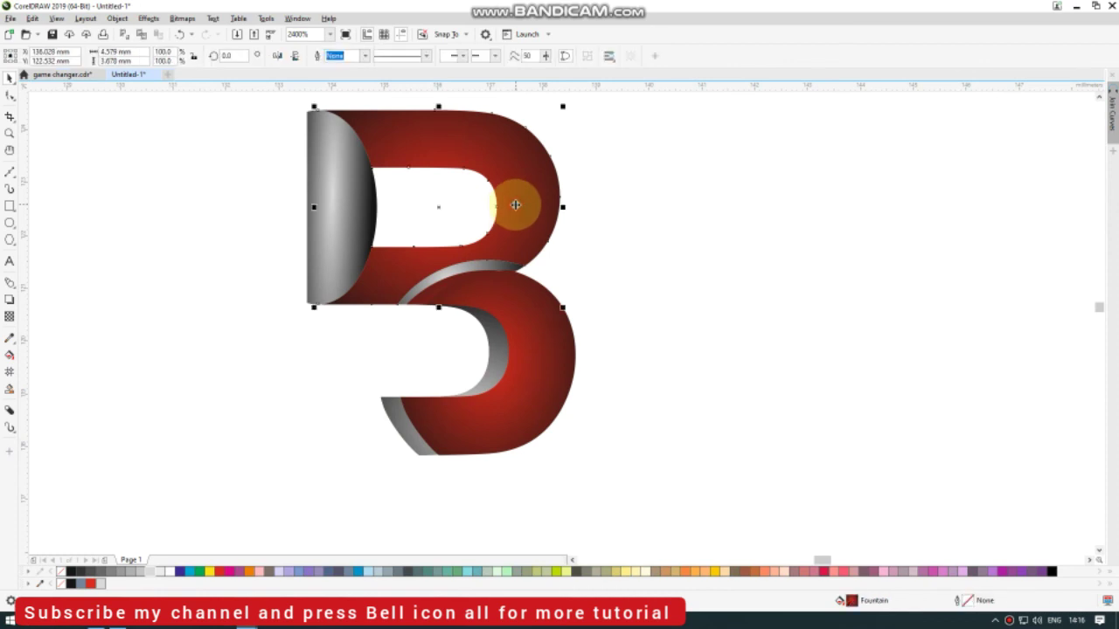
left_click_drag(515, 204, 503, 206)
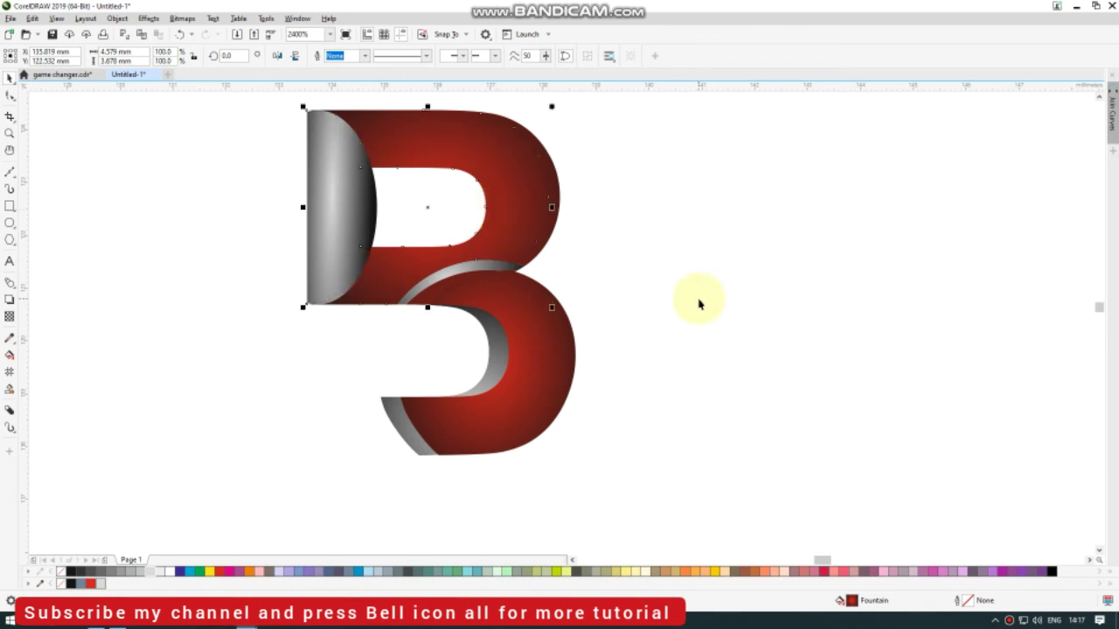
left_click(752, 242)
left_click(461, 268)
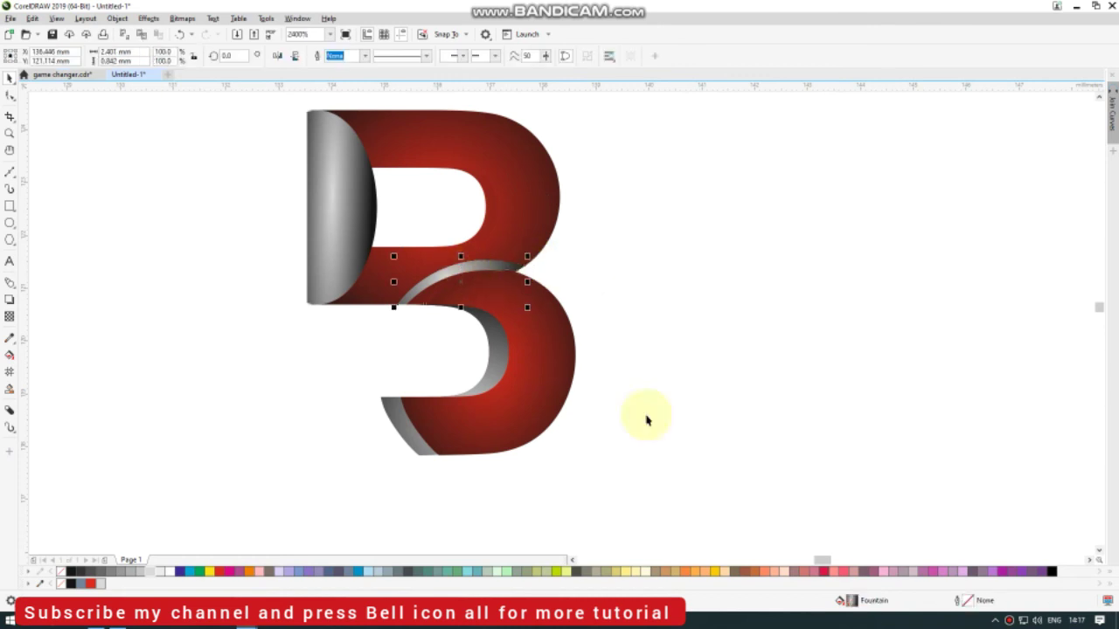
left_click_drag(850, 601, 487, 212)
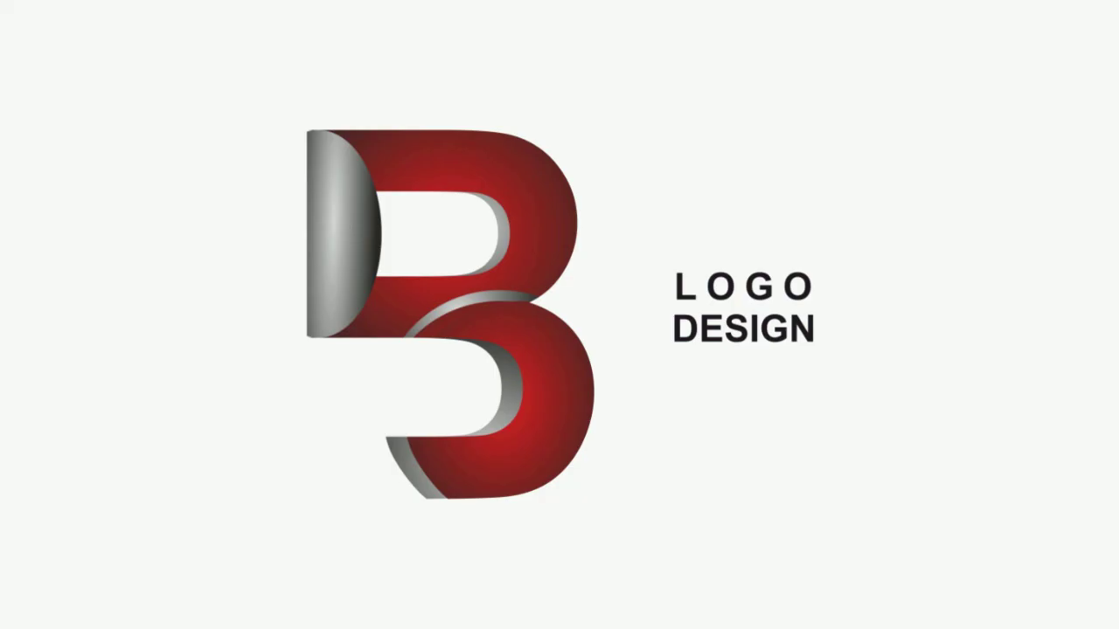